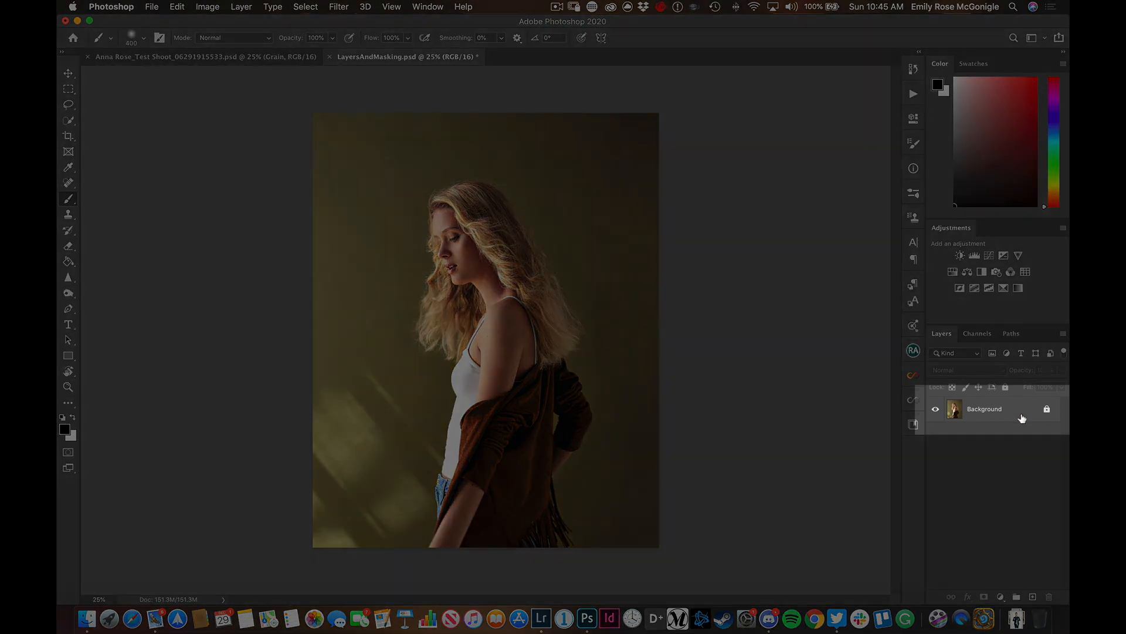
Select the Background layer and switch to the Spot Healing Brush tool after trying the Clone Stamp tool
click(1022, 418)
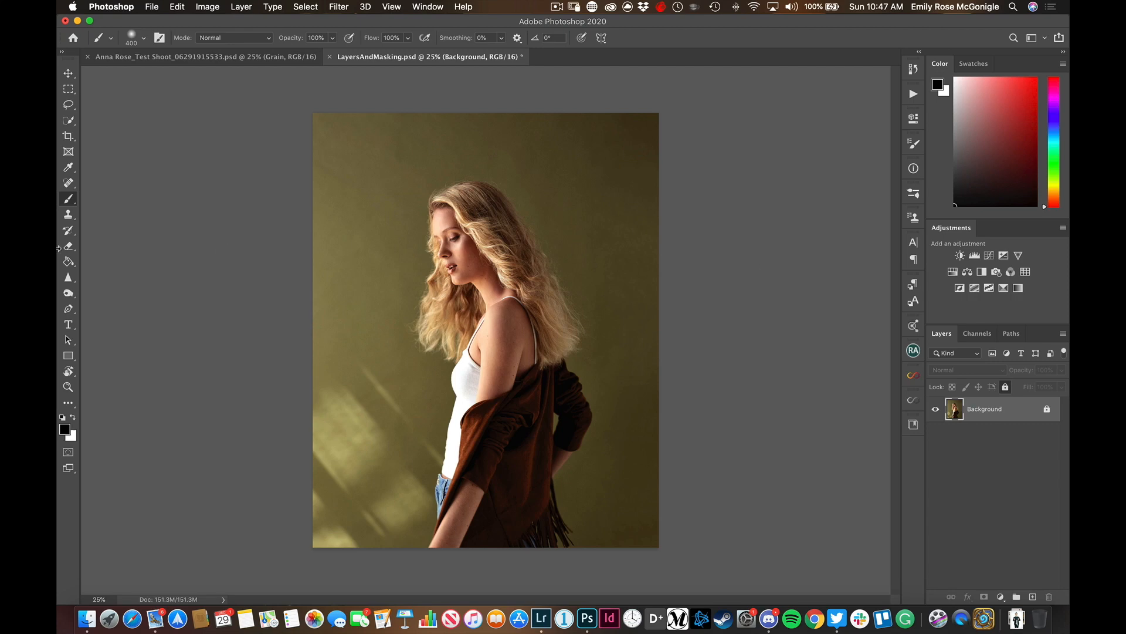
click(67, 215)
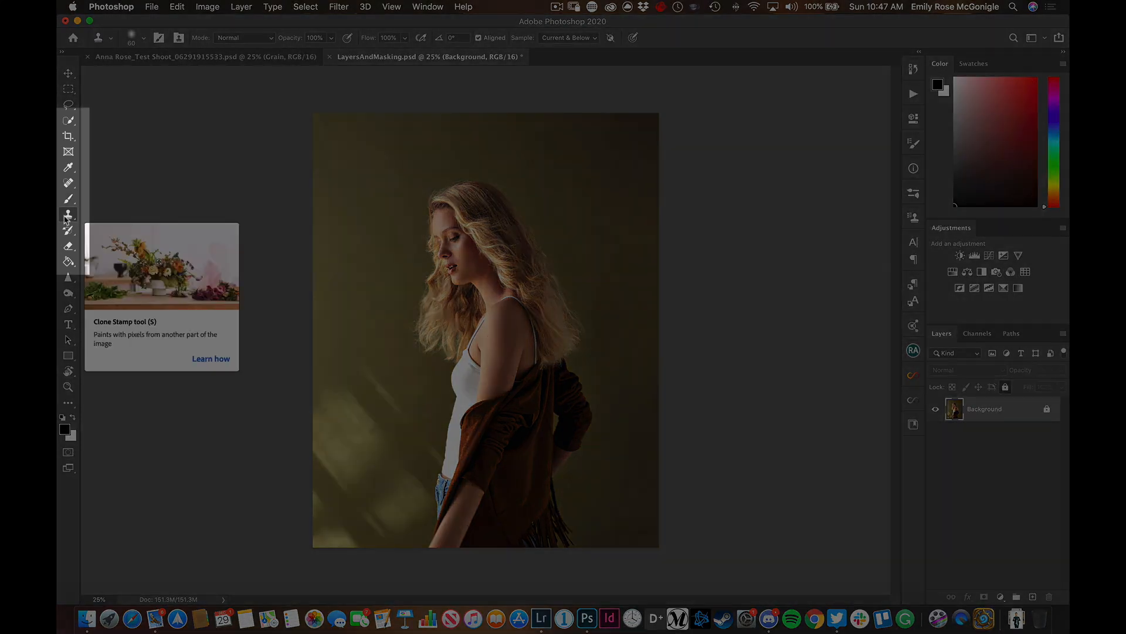
click(73, 187)
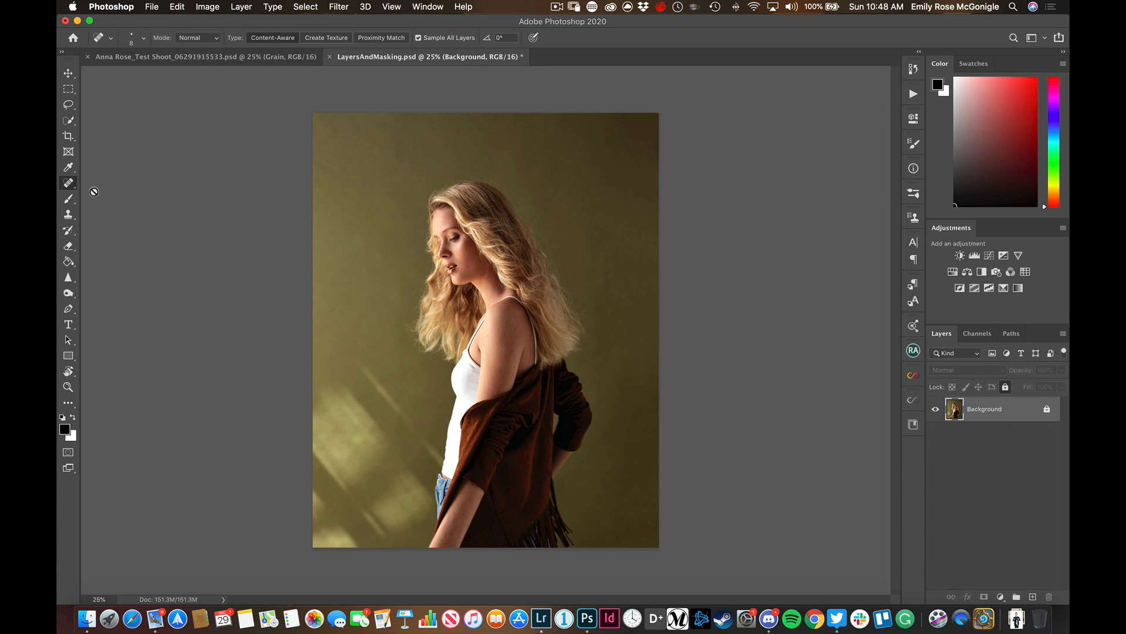
Duplicate the Background layer and rename the copy "Content Aware-Fill"
key(super+j)
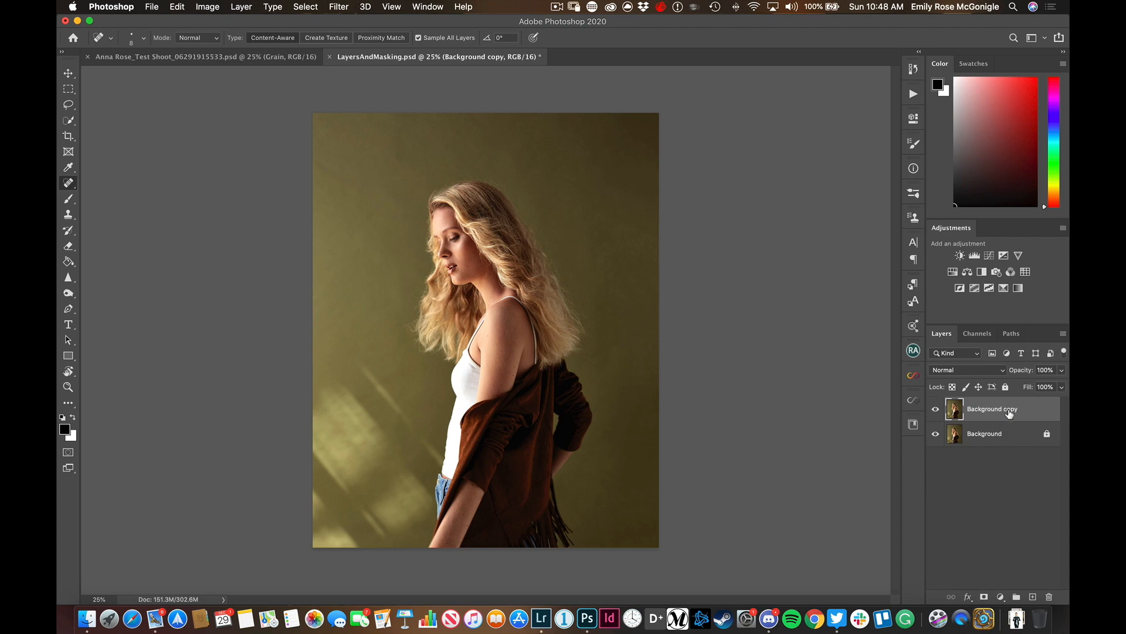
double_click(1009, 409)
text(con)
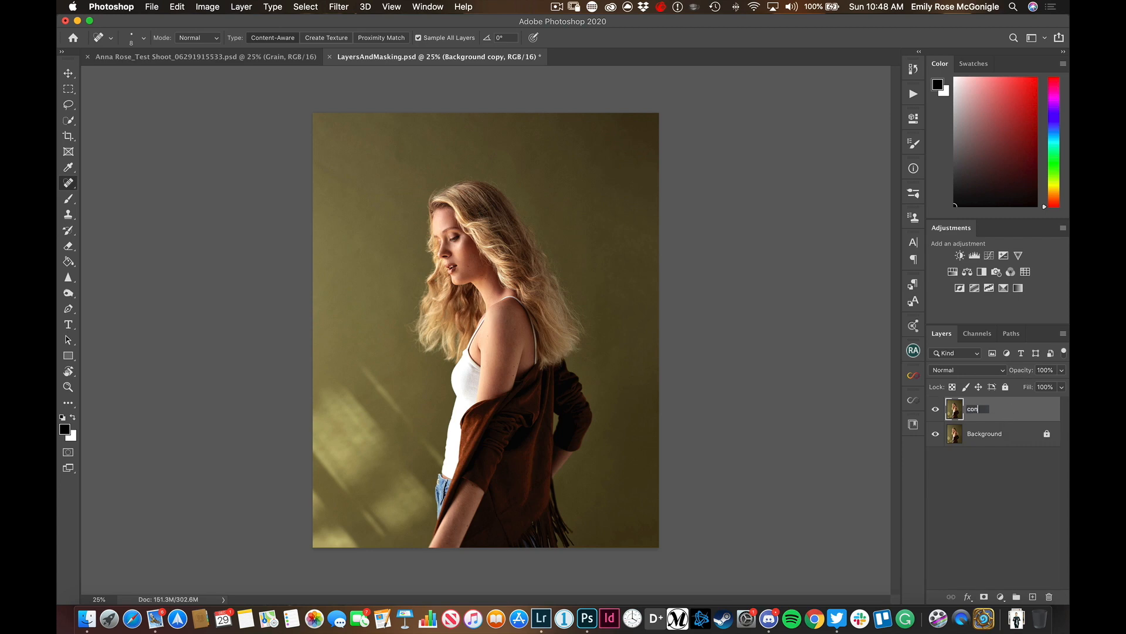
key(BackSpace)
key(BackSpace)
text(Content Aware-Fil)
key(Return)
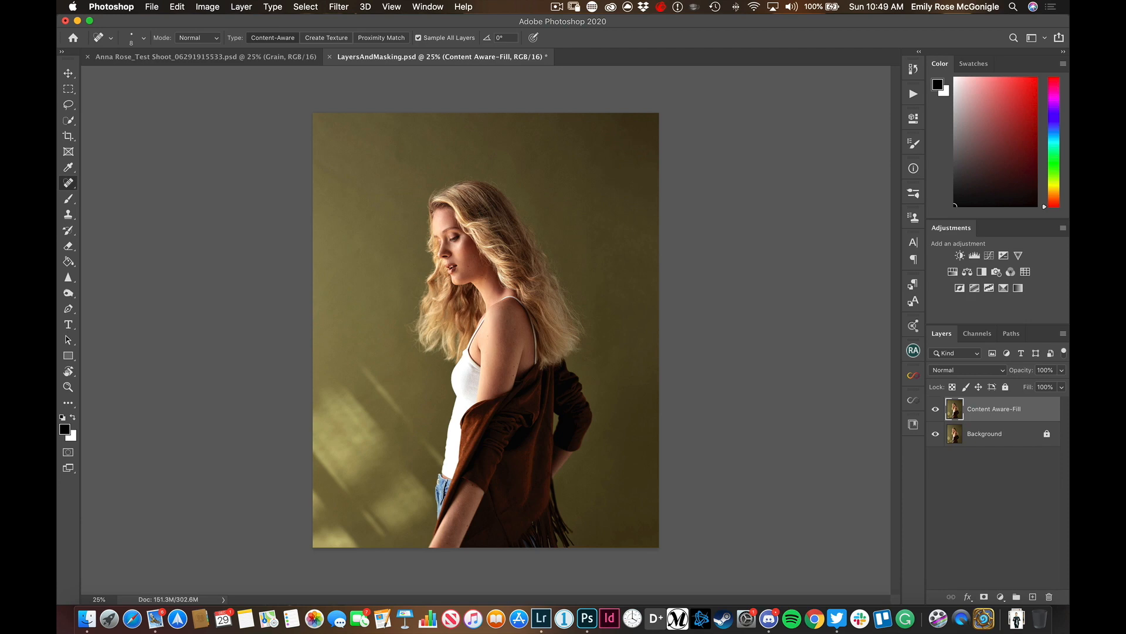
double_click(986, 409)
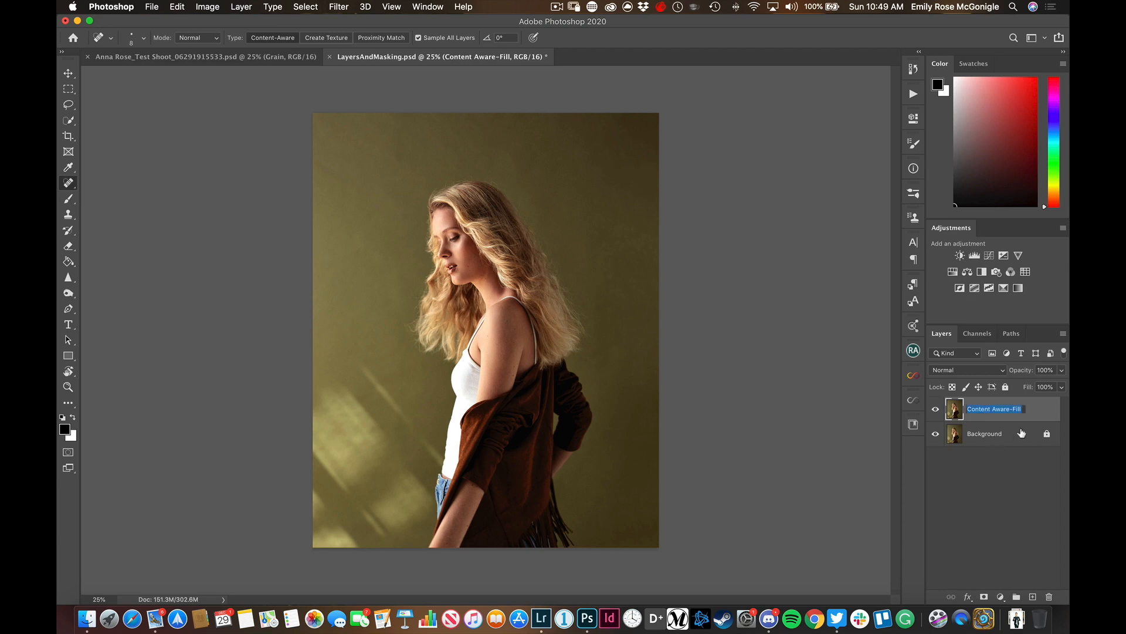
key(Return)
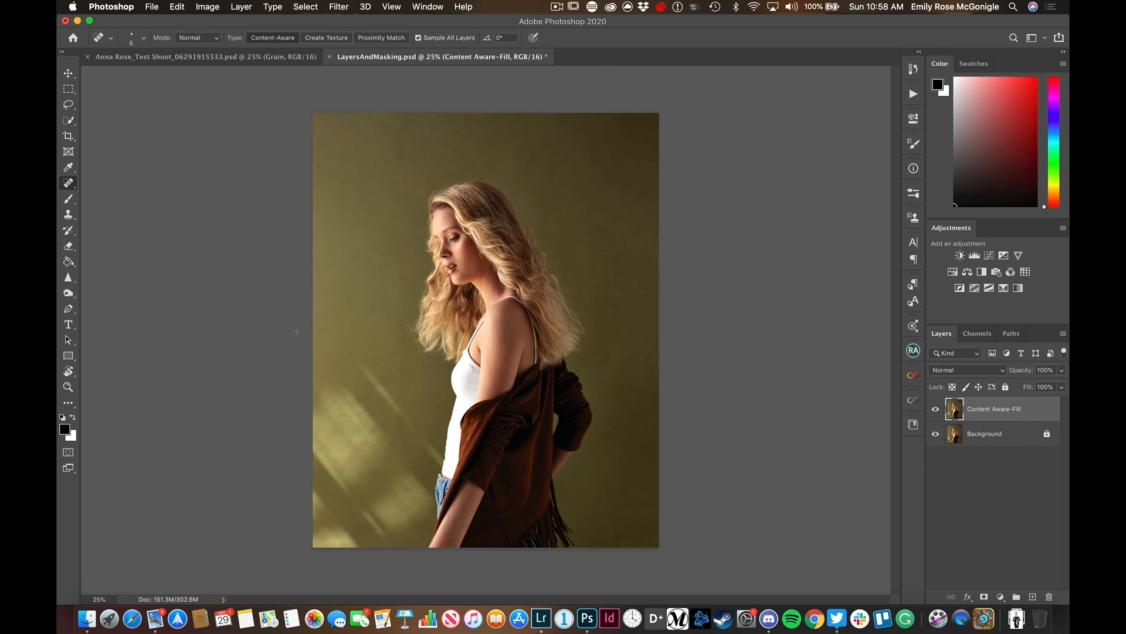
Lasso the light patches on the wall in the lower-left of the photo, apply a Content-Aware fill and deselect
key(l)
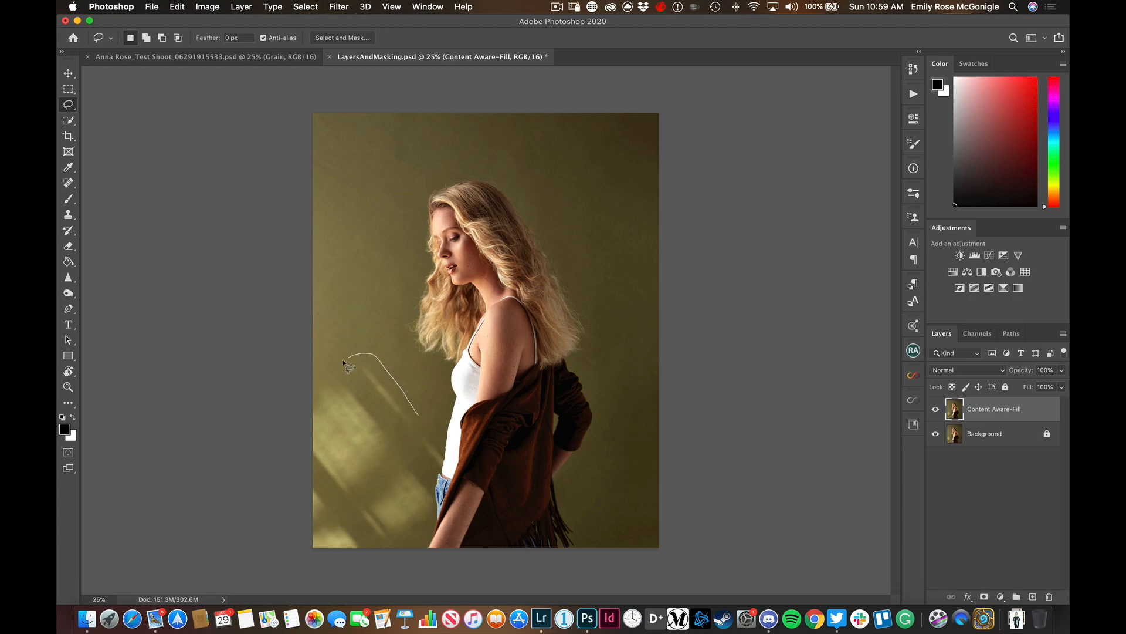
mouse_move(344, 362)
mouse_down()
mouse_move(290, 422)
mouse_move(283, 485)
mouse_move(314, 558)
mouse_move(426, 566)
mouse_move(451, 504)
mouse_move(440, 443)
mouse_move(419, 415)
mouse_up()
key(shift+F5)
key(Return)
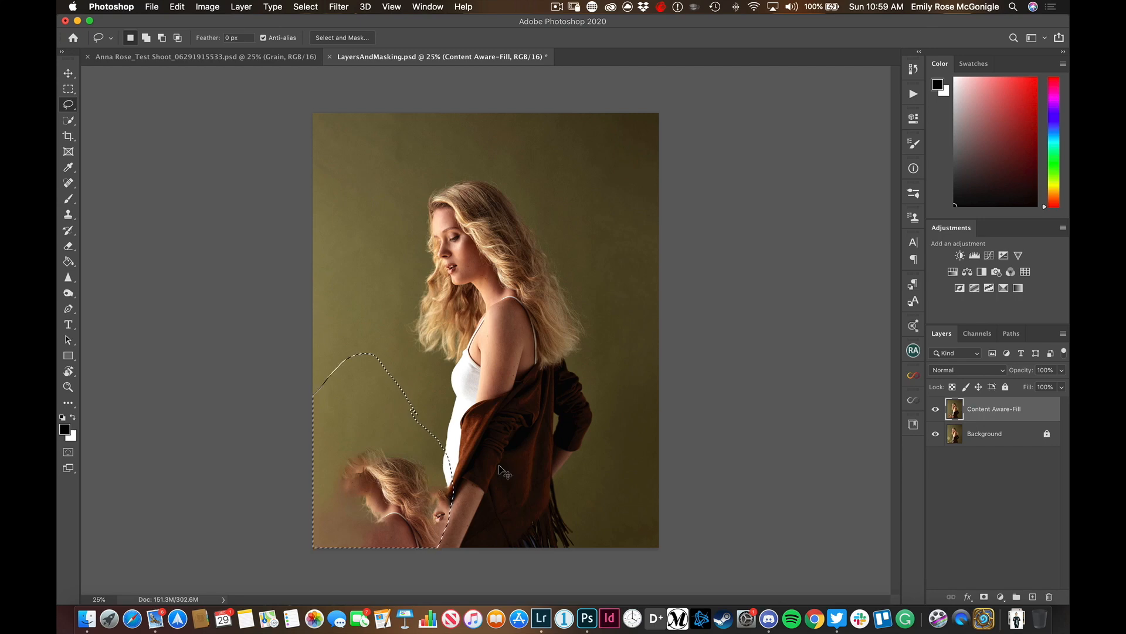
key(super+d)
Lasso the duplicated hair and shoulder artifact in the photo's lower-left corner, fill it with Content-Aware at 100% opacity and deselect
mouse_move(340, 444)
mouse_down()
mouse_move(303, 506)
mouse_move(300, 565)
mouse_move(365, 594)
mouse_move(440, 587)
mouse_up()
mouse_move(456, 540)
mouse_down()
mouse_move(457, 509)
mouse_move(405, 443)
mouse_up()
key(shift+BackSpace)
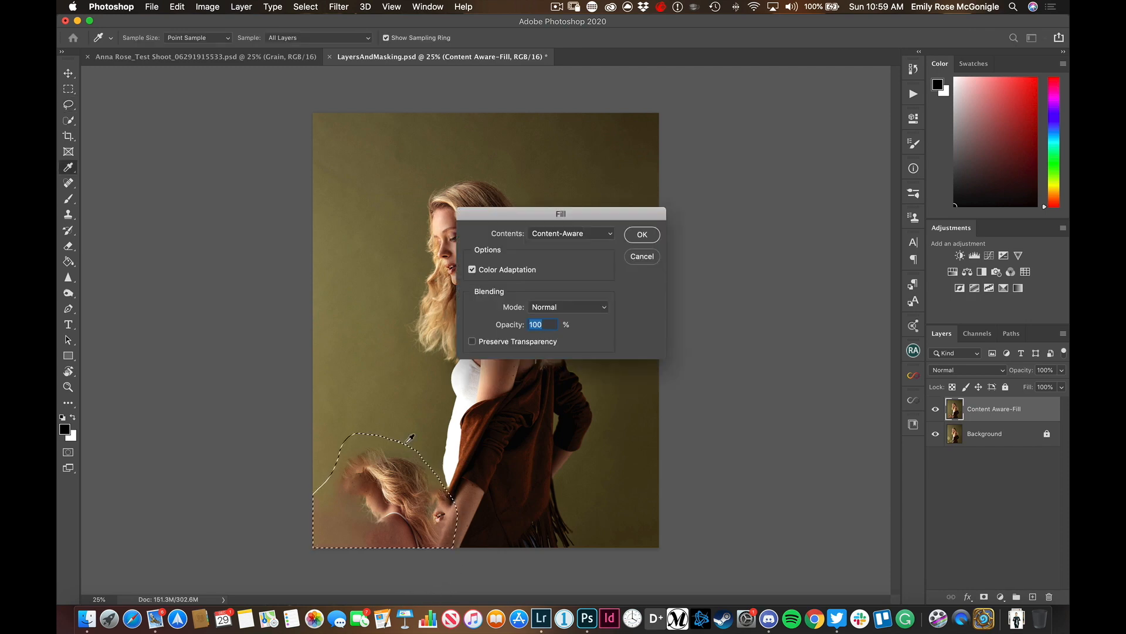
key(Return)
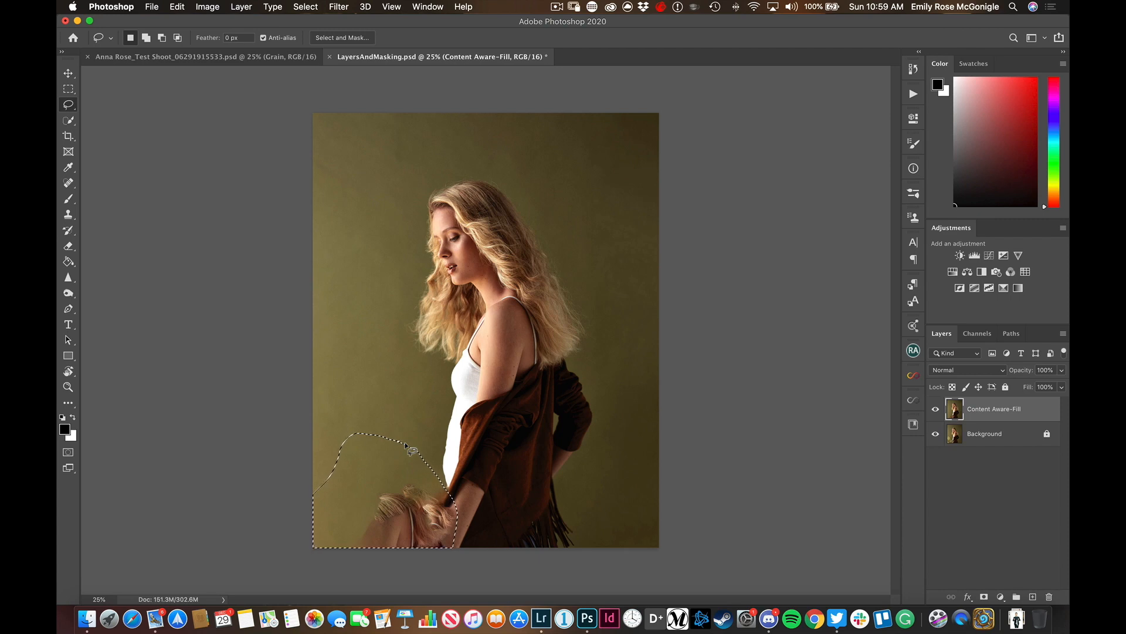
key(super+d)
Lasso the remaining hair fragments beside the forearm, fill them with Content-Aware at 100% opacity and deselect
mouse_move(435, 482)
mouse_down()
mouse_move(336, 556)
mouse_move(429, 585)
mouse_move(468, 547)
mouse_move(437, 482)
mouse_up()
key(shift+BackSpace)
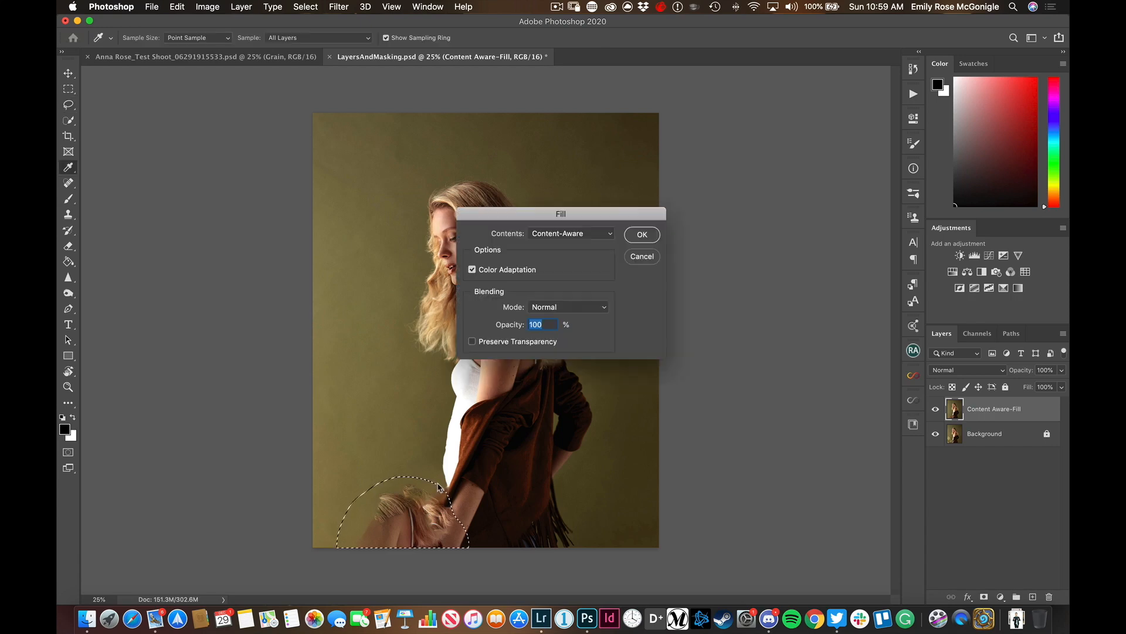
key(Return)
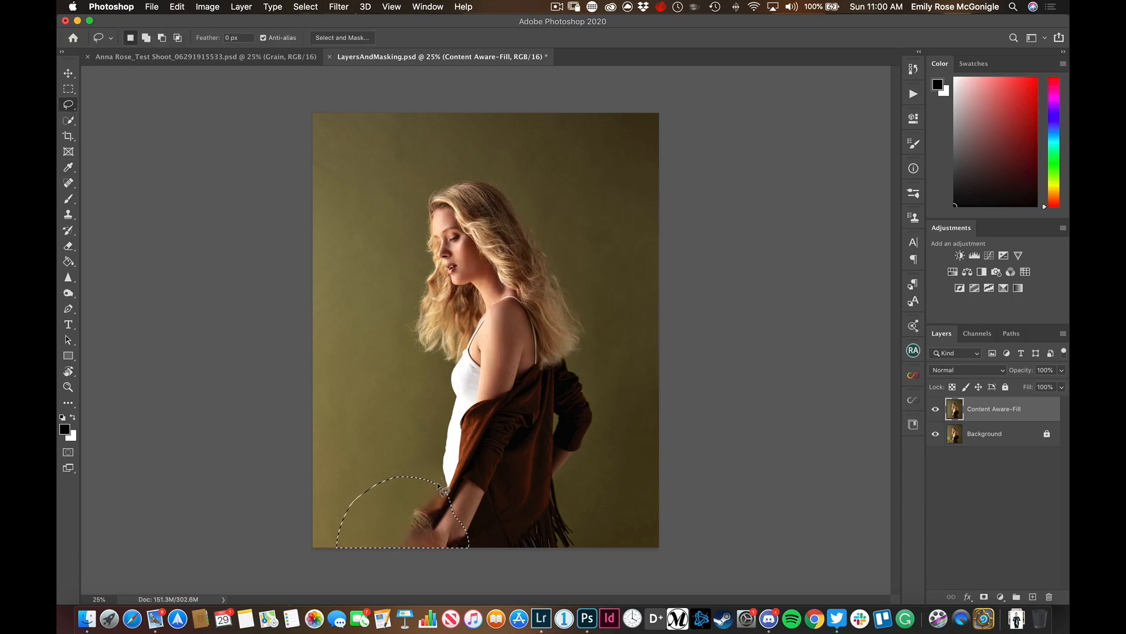
key(super+d)
Lasso the small leftover artifact around the hip and wrist, apply another Content-Aware fill and deselect
mouse_move(417, 499)
mouse_down()
mouse_move(443, 569)
mouse_move(464, 549)
mouse_move(437, 485)
mouse_up()
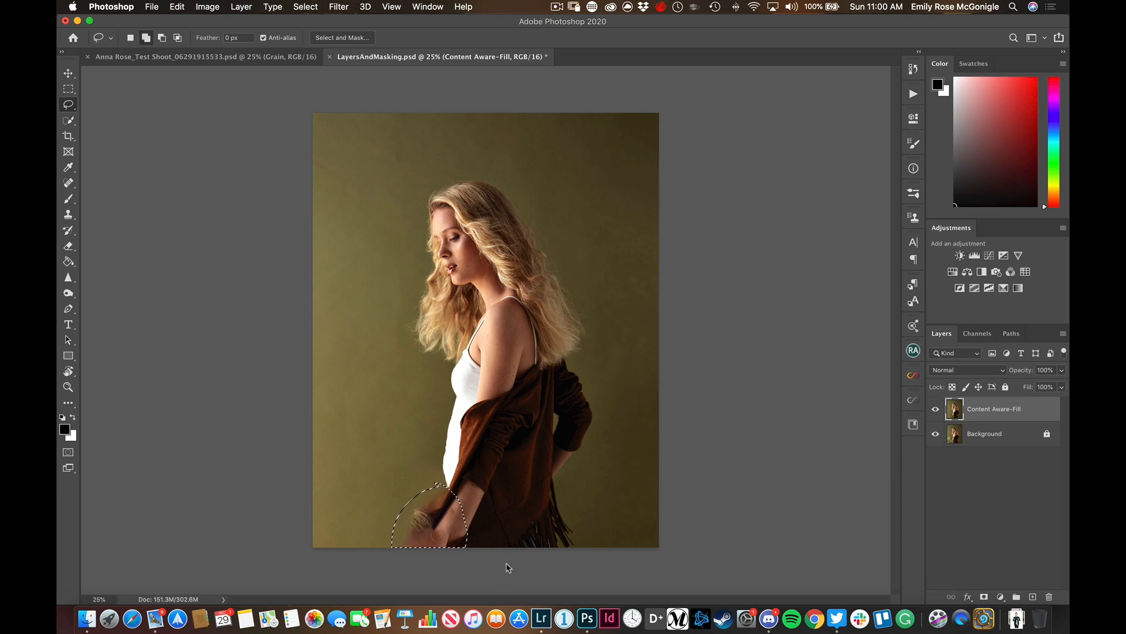
key(shift+BackSpace)
key(Return)
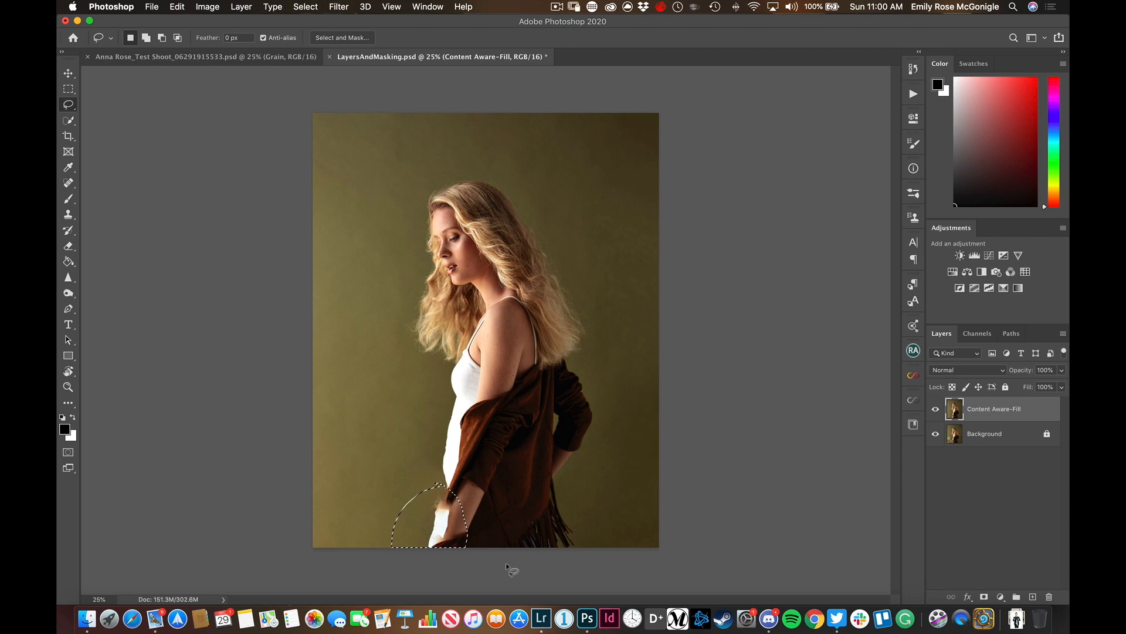
key(super+d)
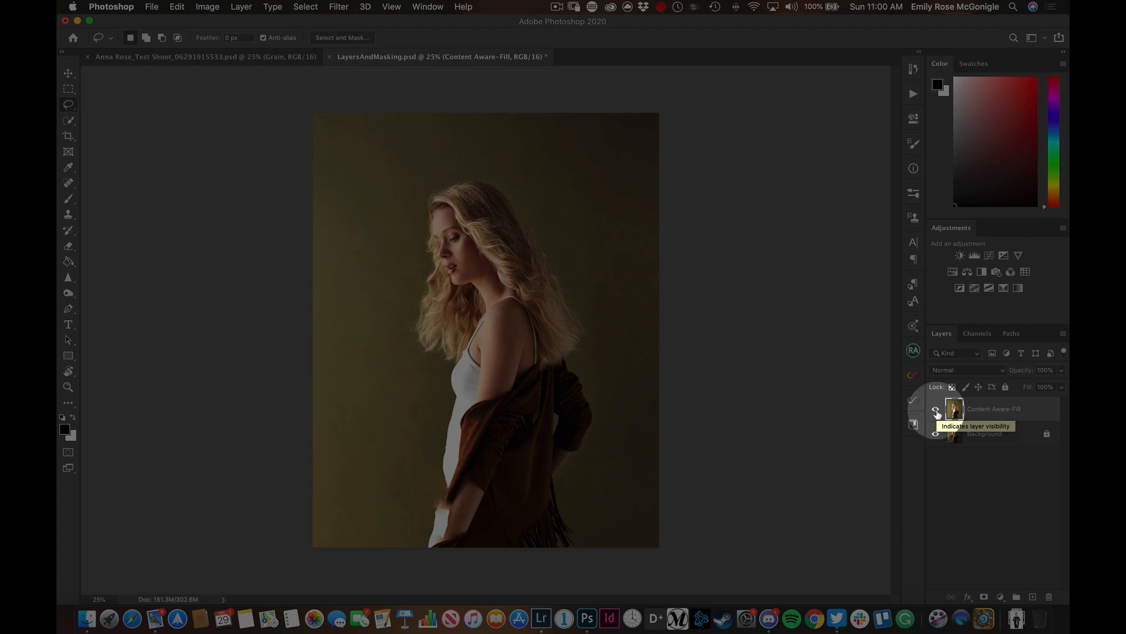
Hide and show the Content Aware-Fill layer to compare the retouch with the original photo
click(936, 409)
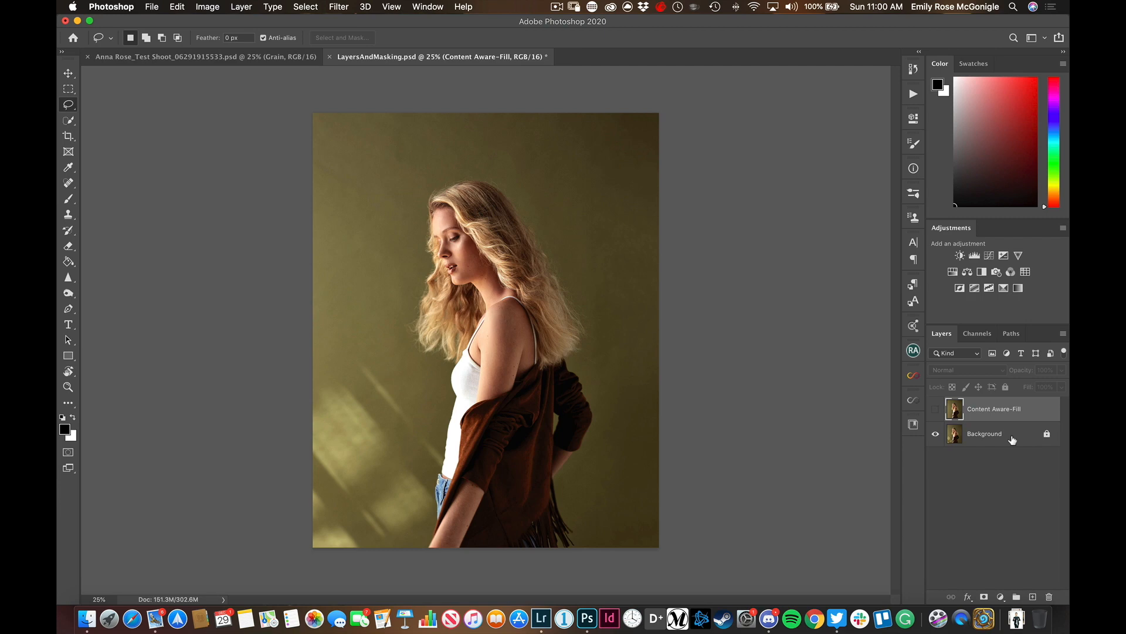
click(937, 411)
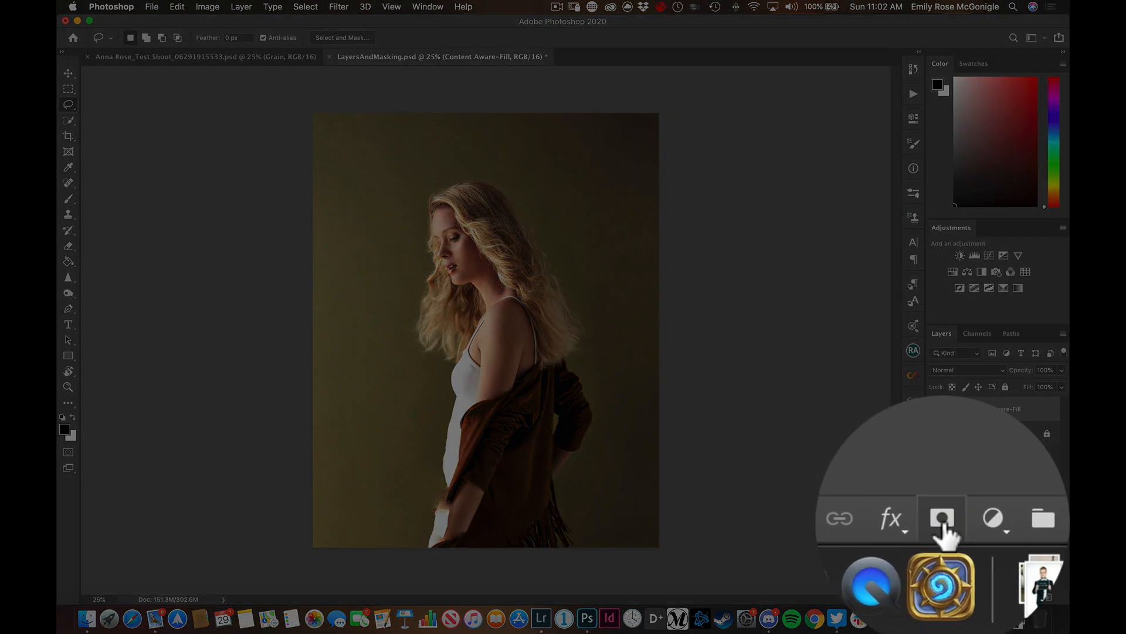
Add a white layer mask to the Content Aware-Fill layer
click(942, 524)
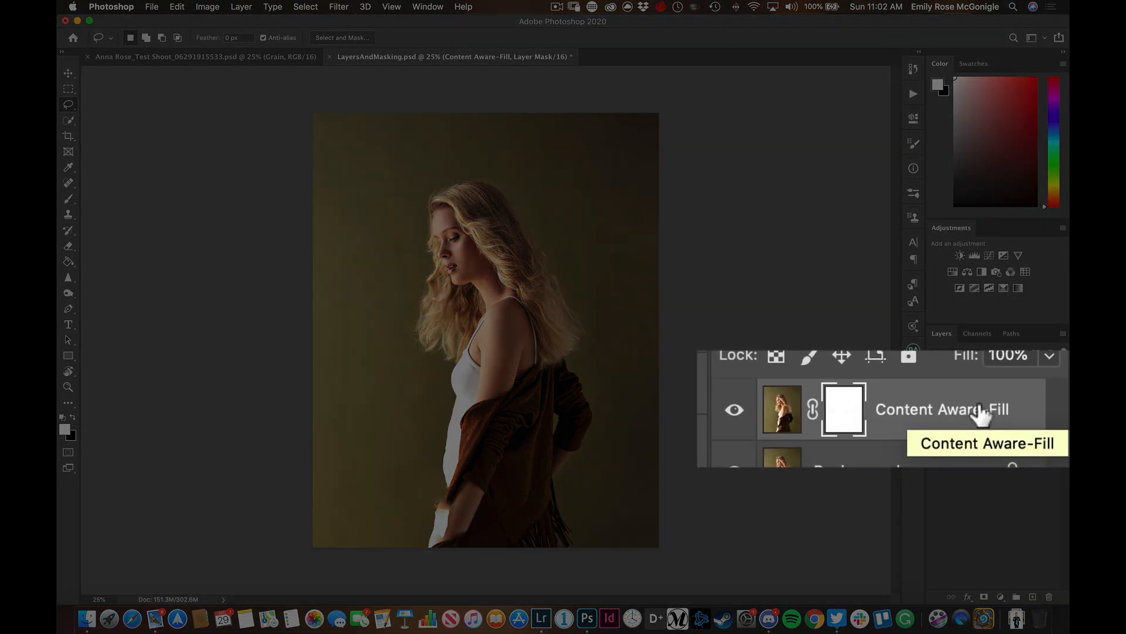
key(super+z)
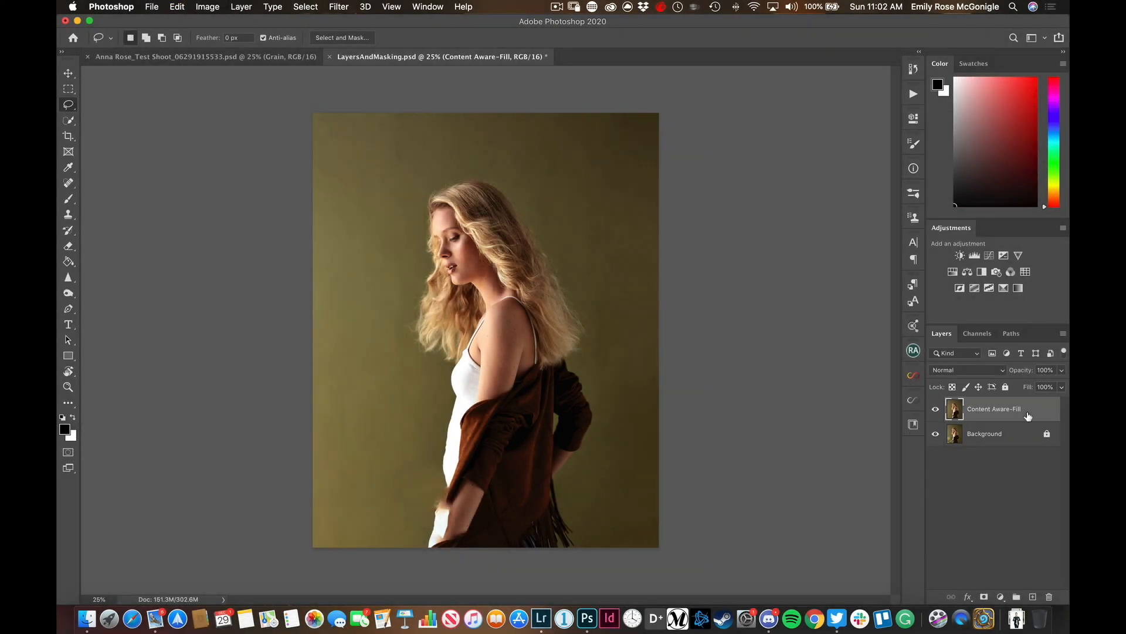
click(1019, 437)
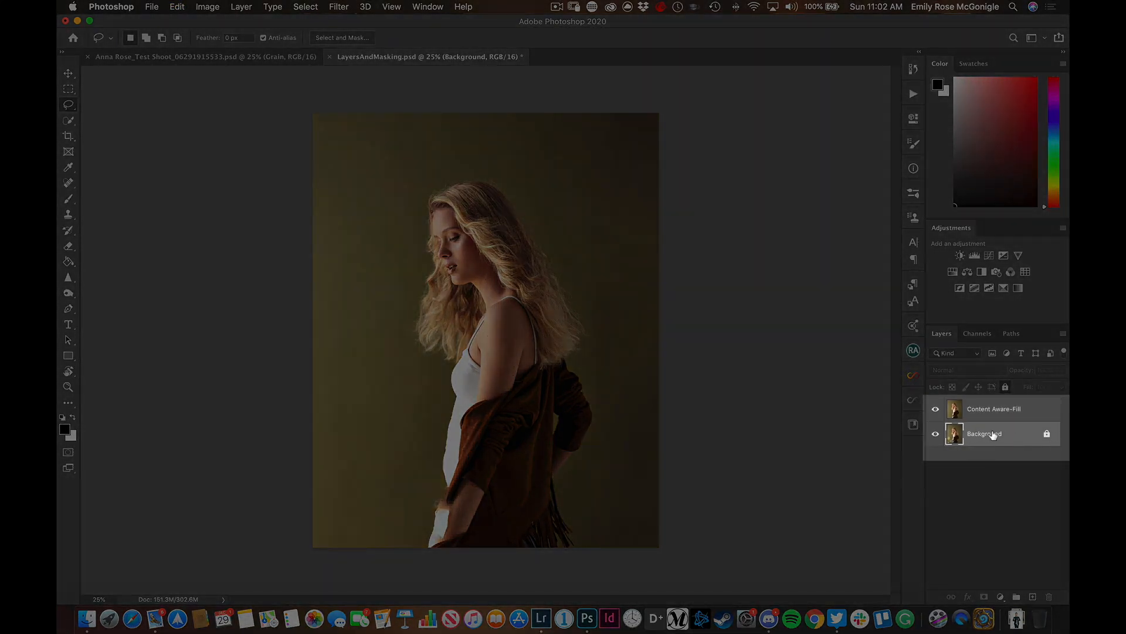
click(1024, 414)
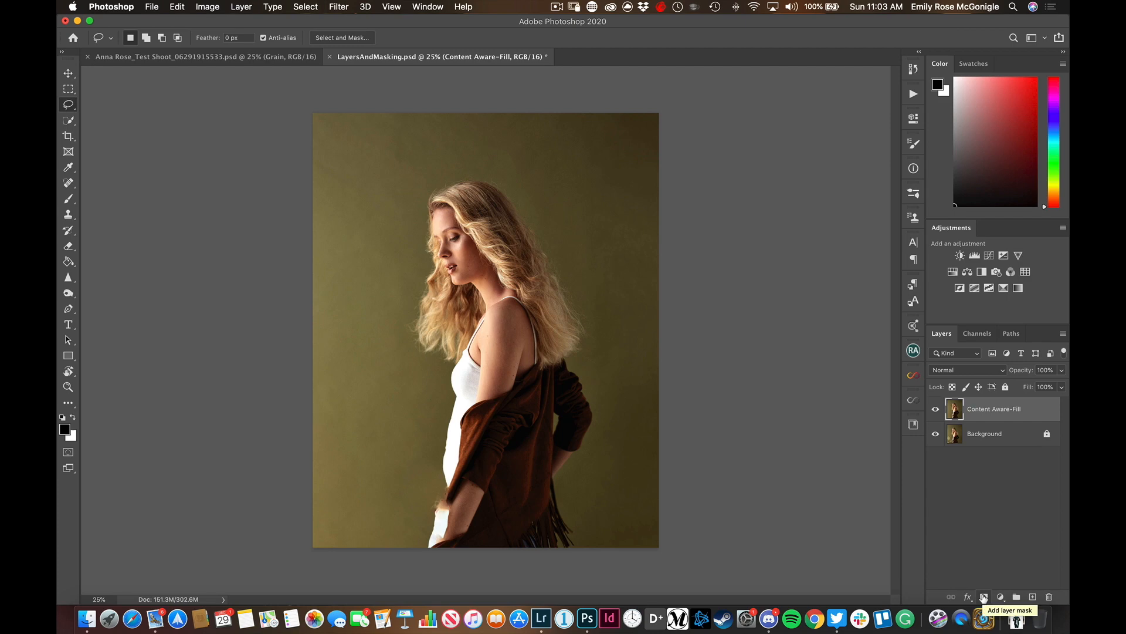
click(984, 596)
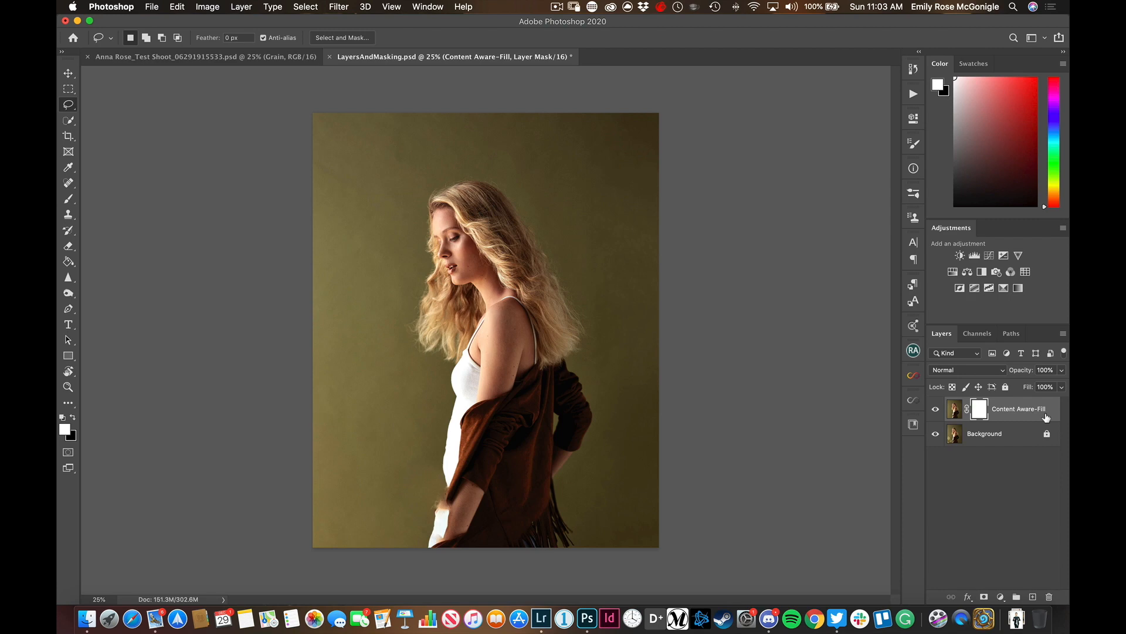
Switch the active target between the Background layer, the Content Aware-Fill image and its layer mask, finishing on the mask
click(1029, 434)
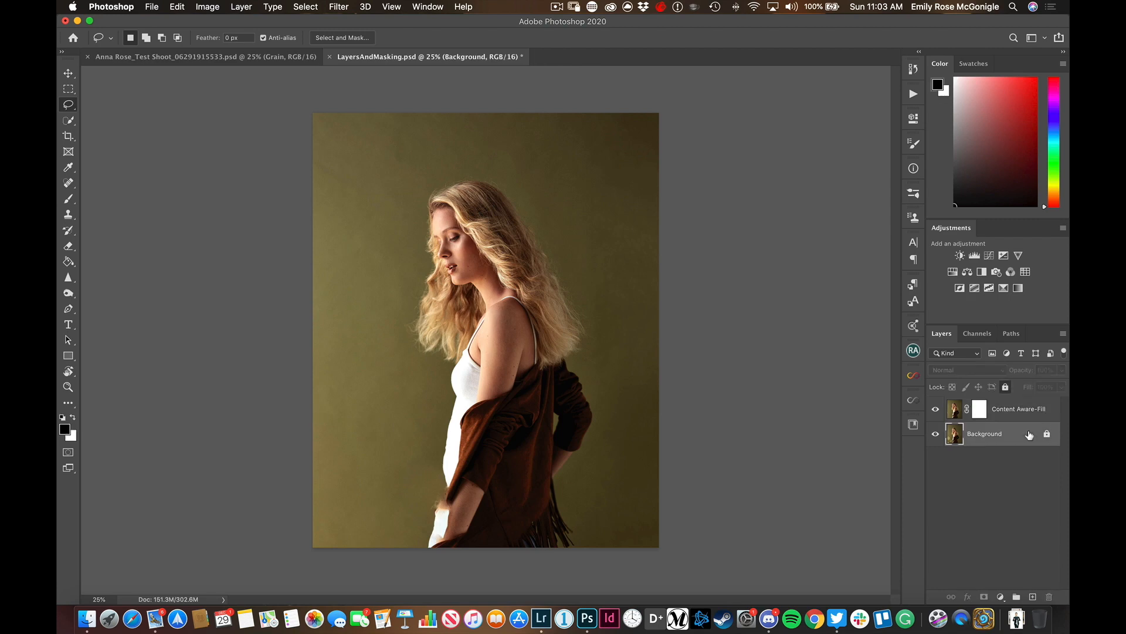
click(1023, 414)
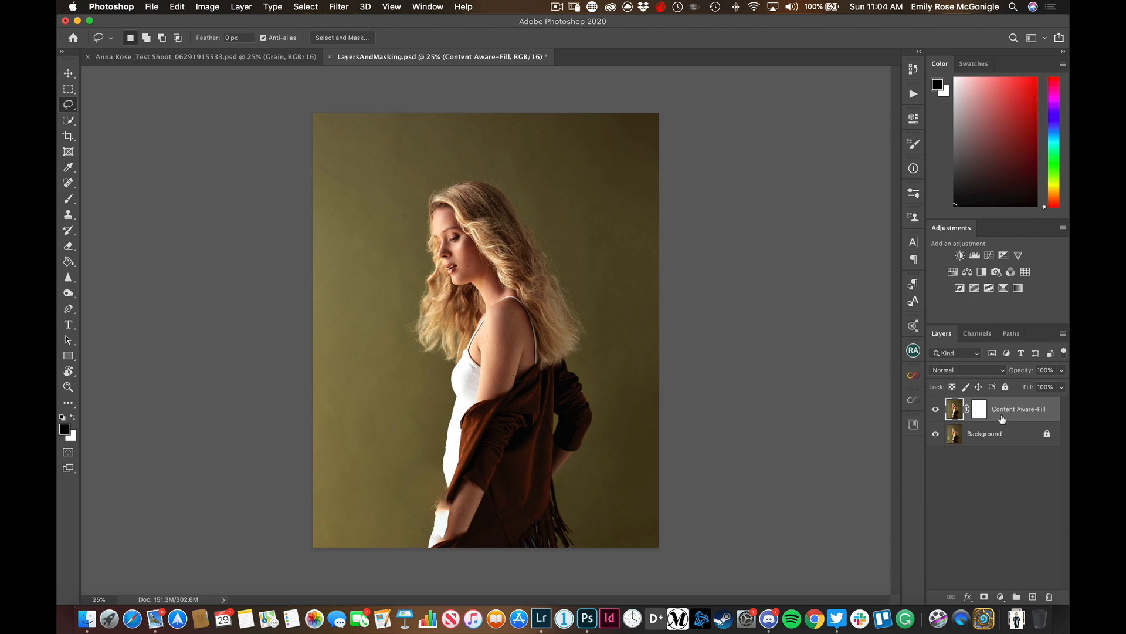
click(980, 414)
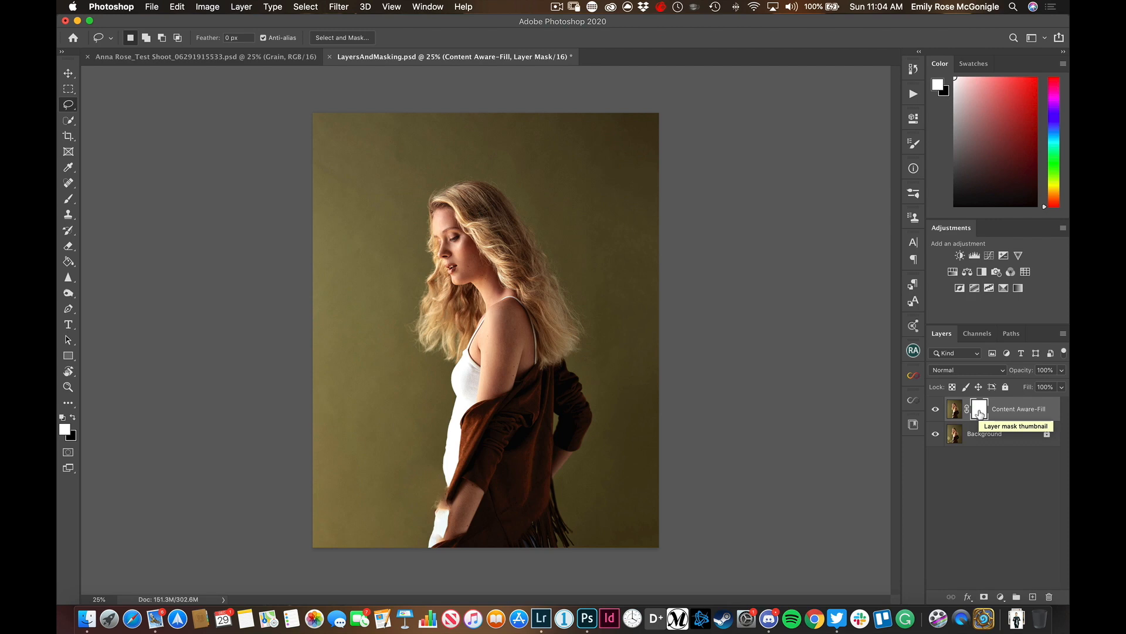
click(956, 411)
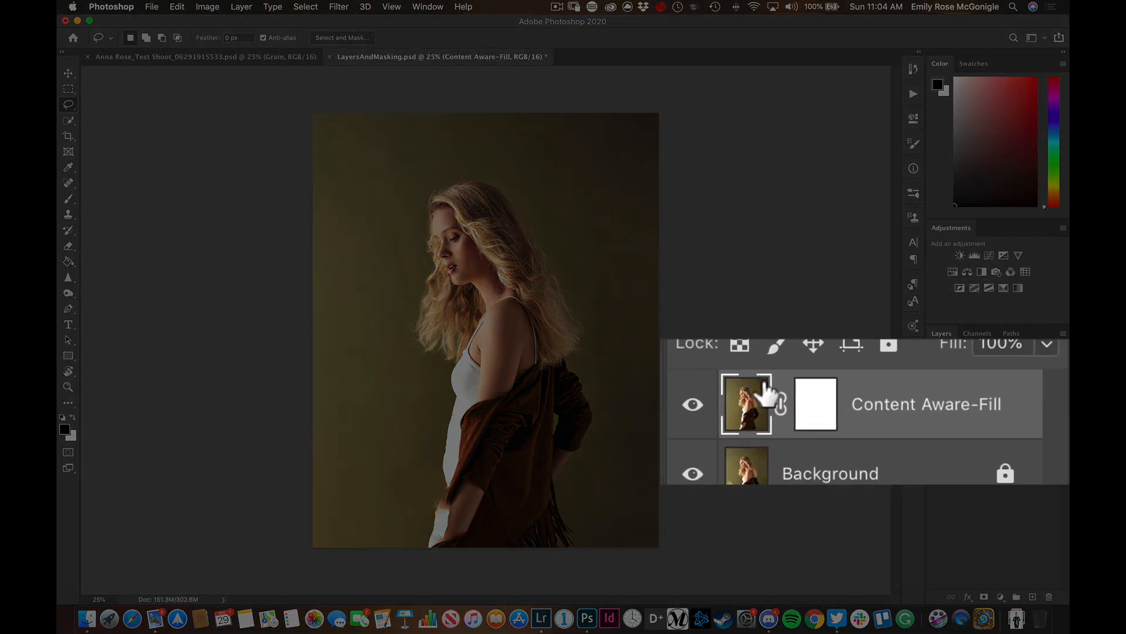
click(814, 419)
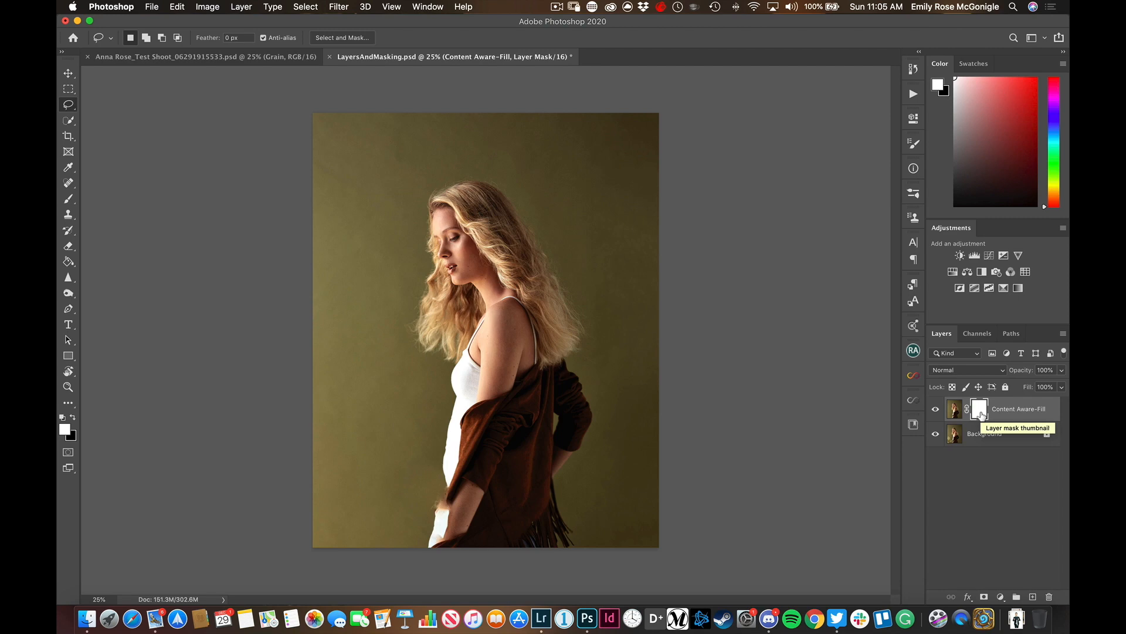
Invert the Content Aware-Fill layer mask to black and back to white, twice, to compare hiding and revealing the layer
key(super+i)
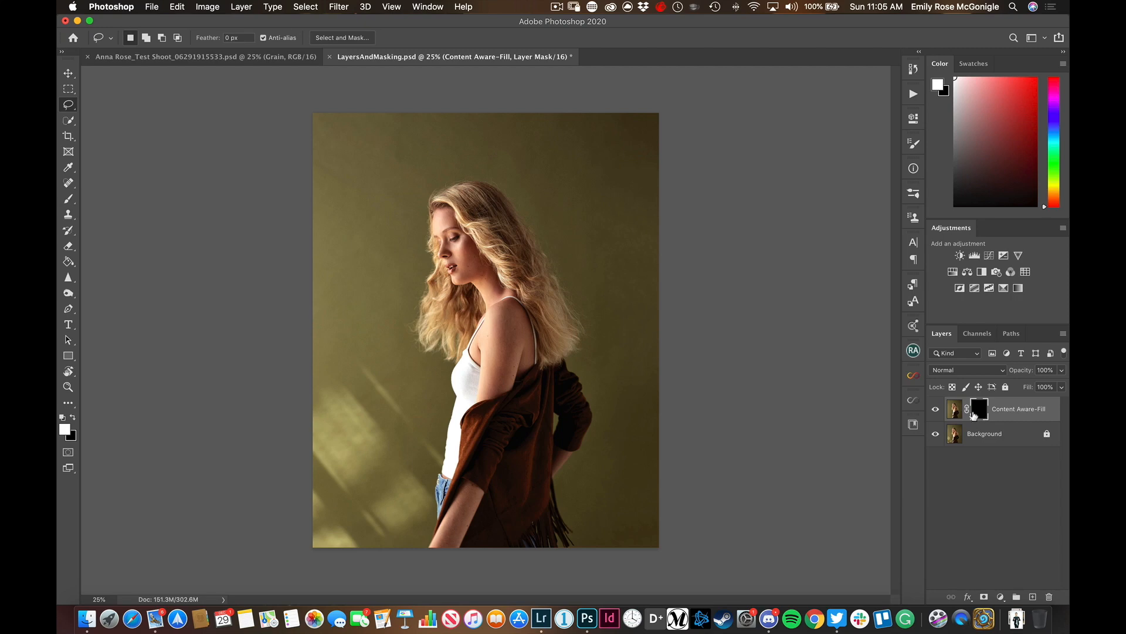
click(955, 415)
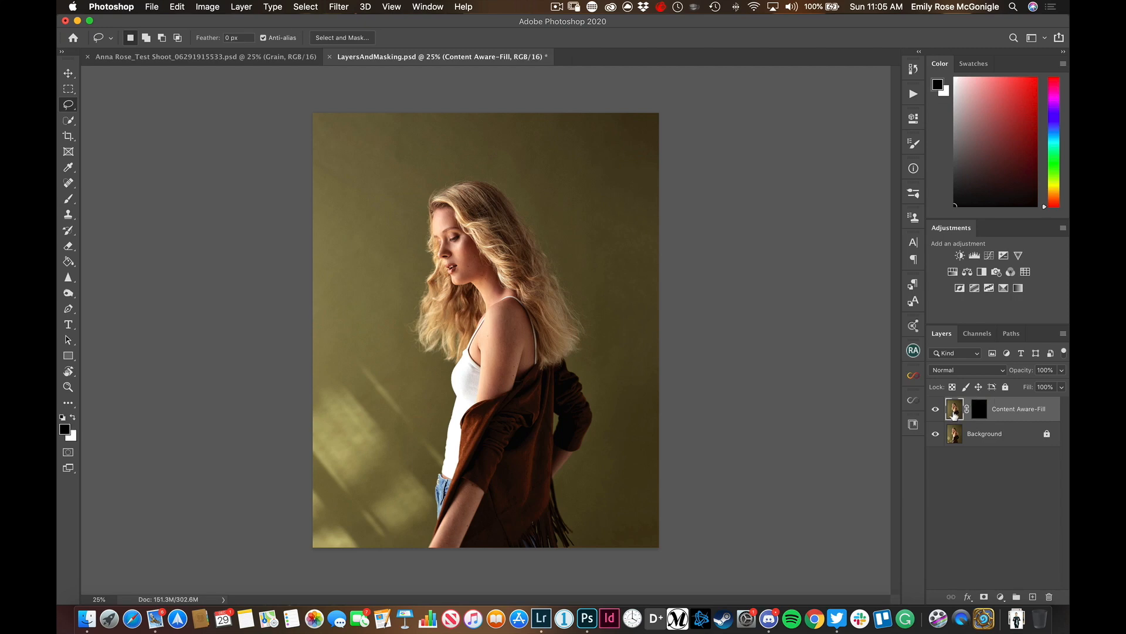
click(981, 415)
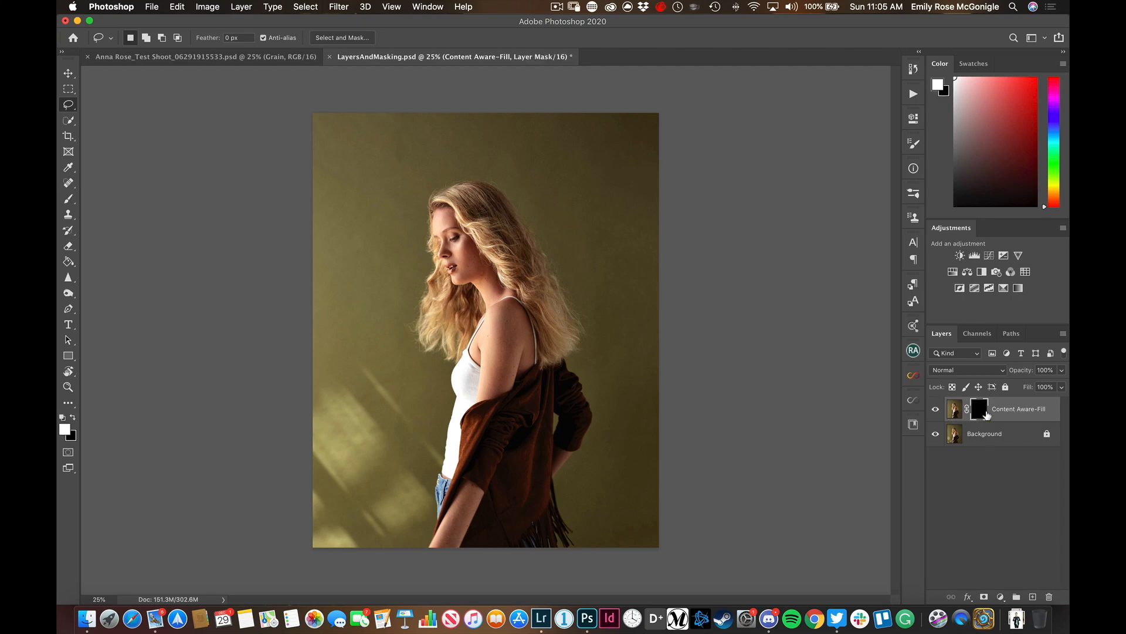
key(super+i)
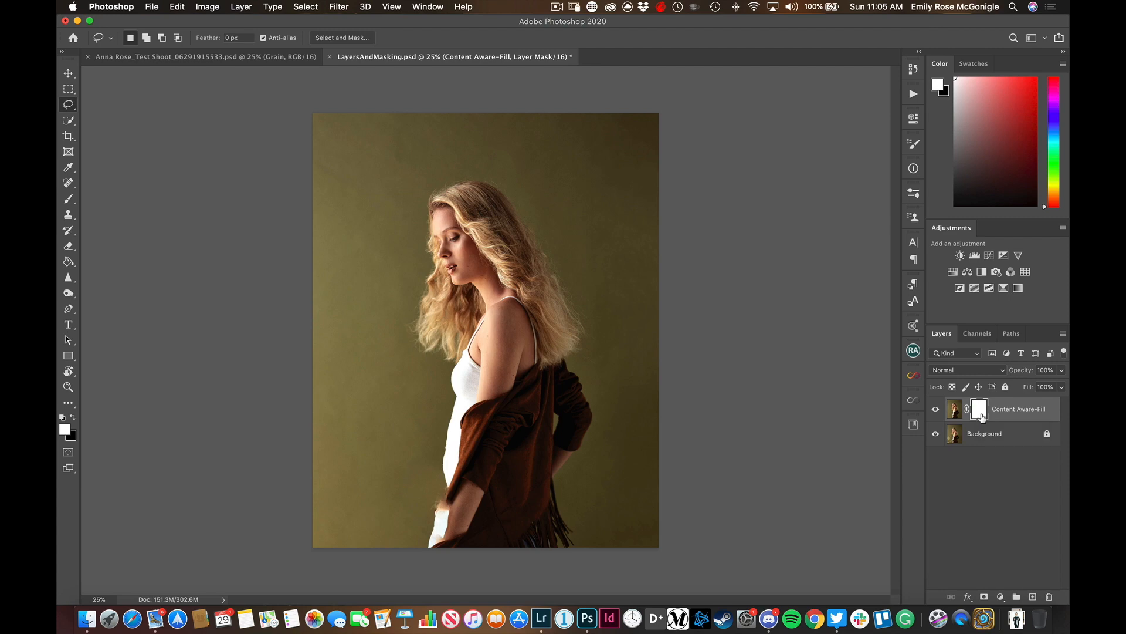
key(super+i)
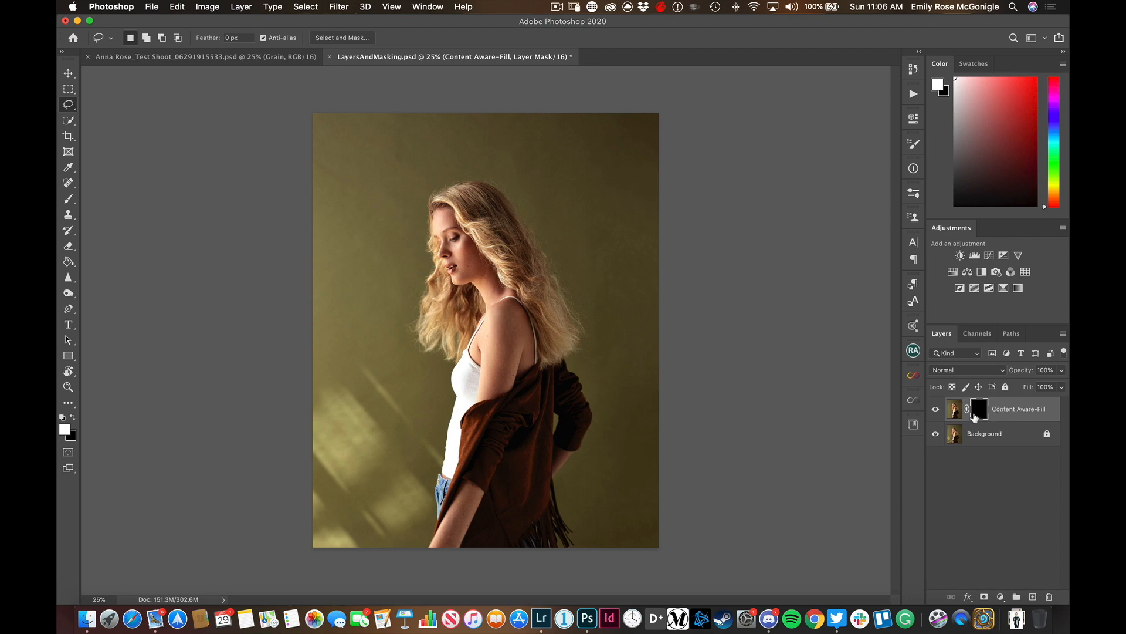
key(super+i)
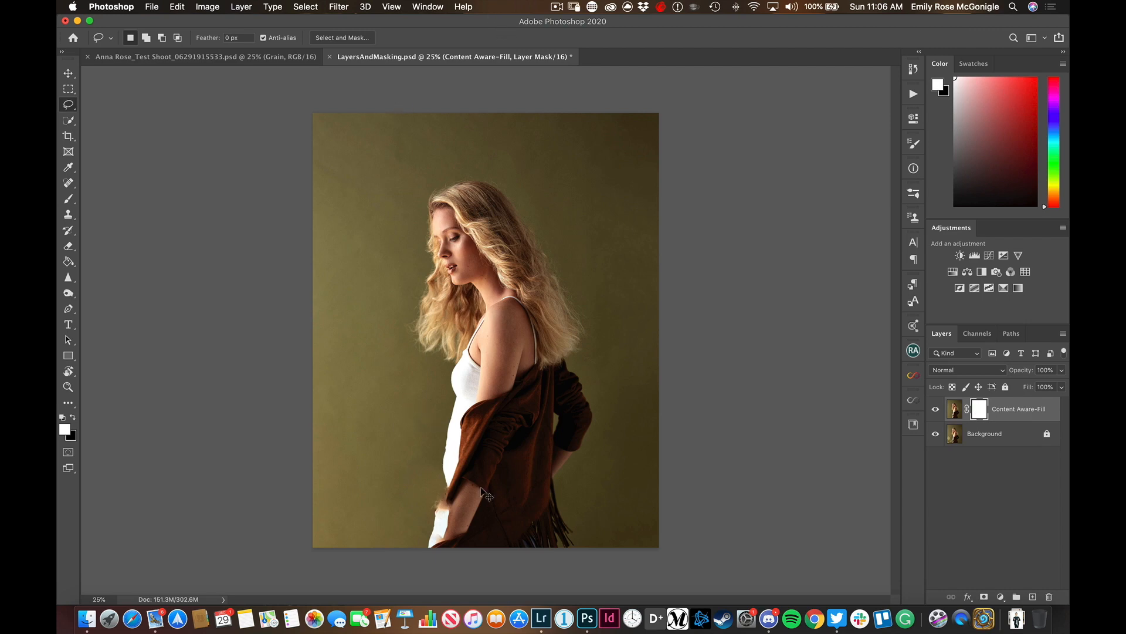
Hide and show the Content Aware-Fill layer to compare the jeans and lower arm with the original photo up close
key(super+1)
drag(508, 477, 652, 356)
click(937, 410)
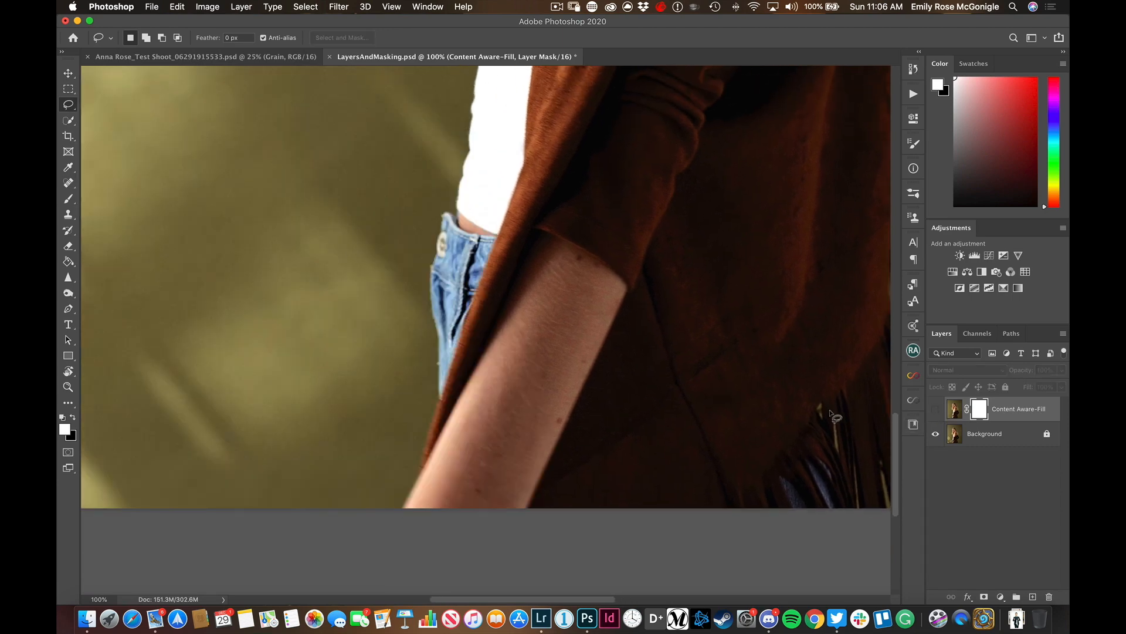
scroll(790, 423, up, 5)
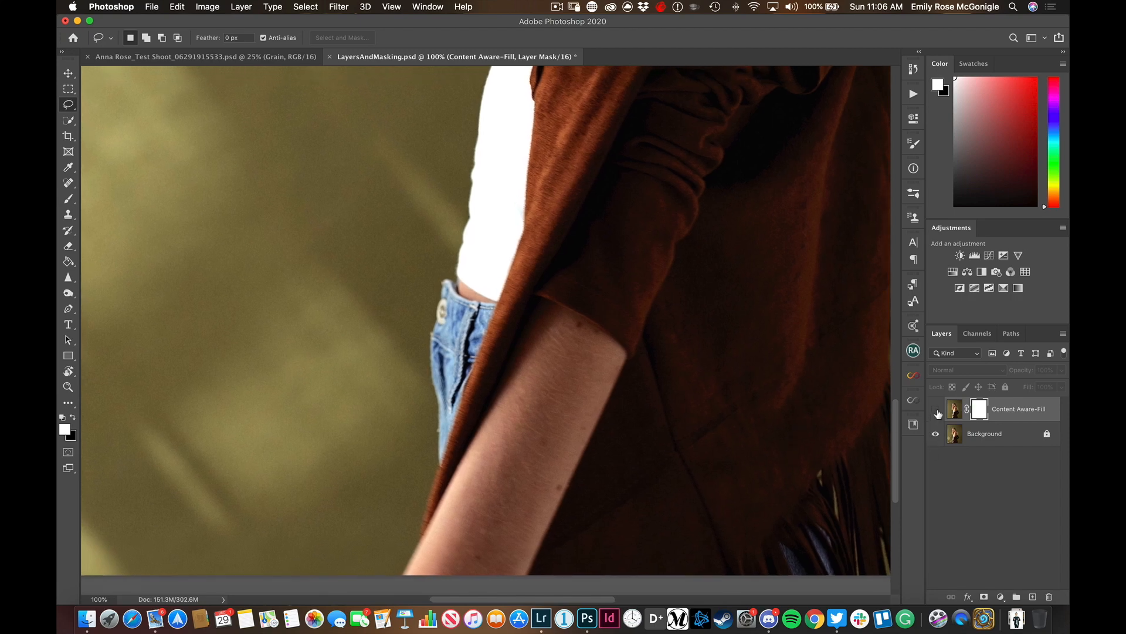
click(936, 411)
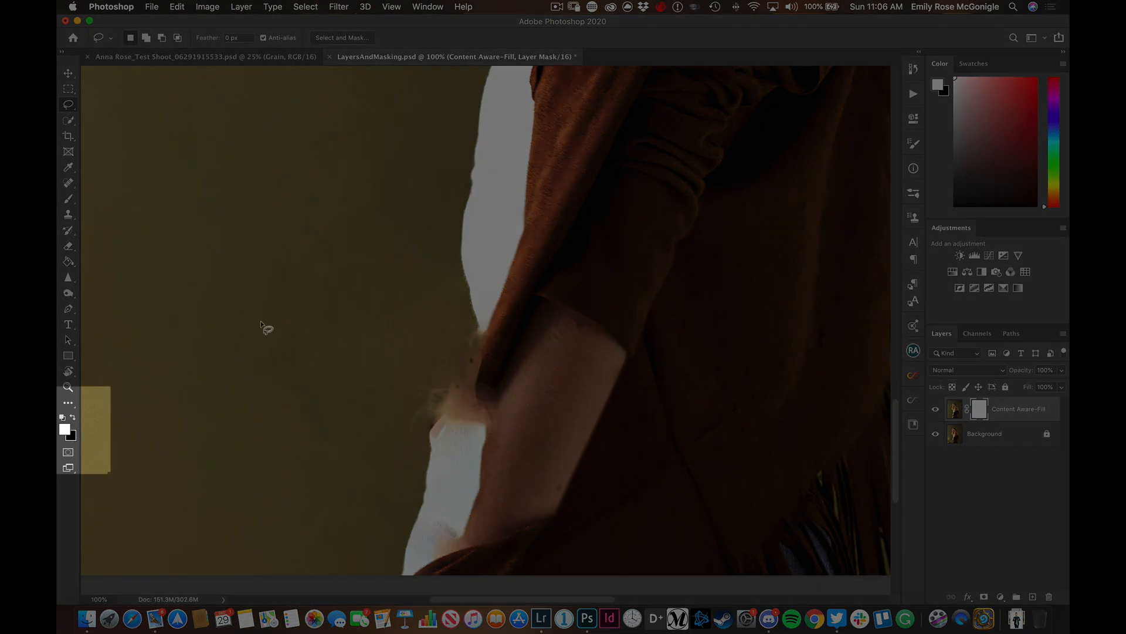
Paint black with a soft brush on the Content Aware-Fill mask to restore the original white top, jeans and forearm
key(b)
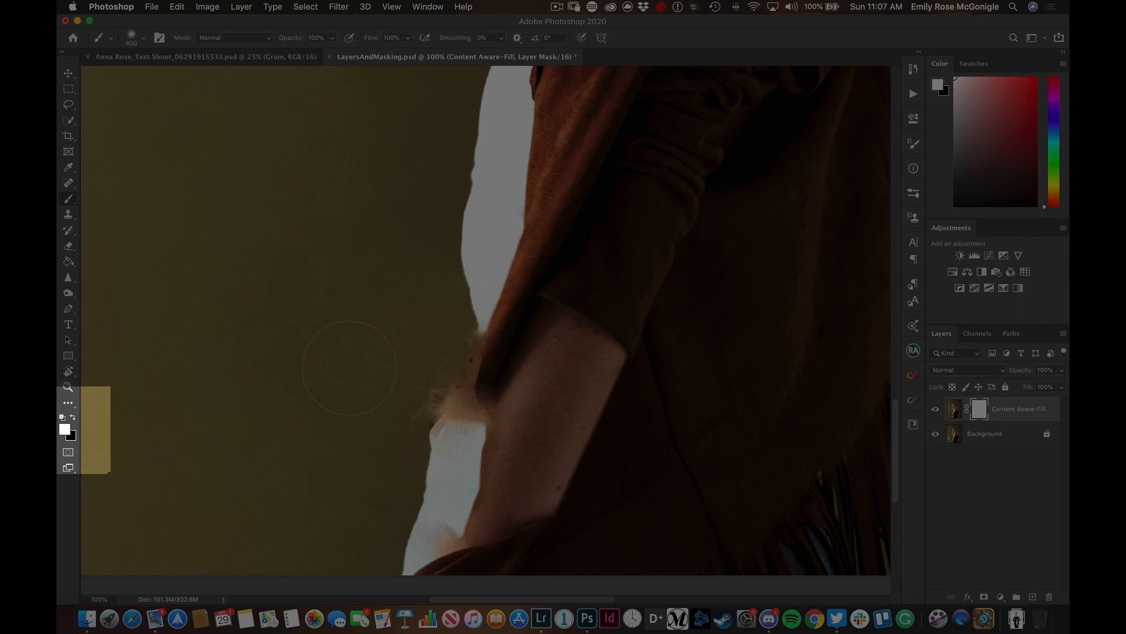
key(x)
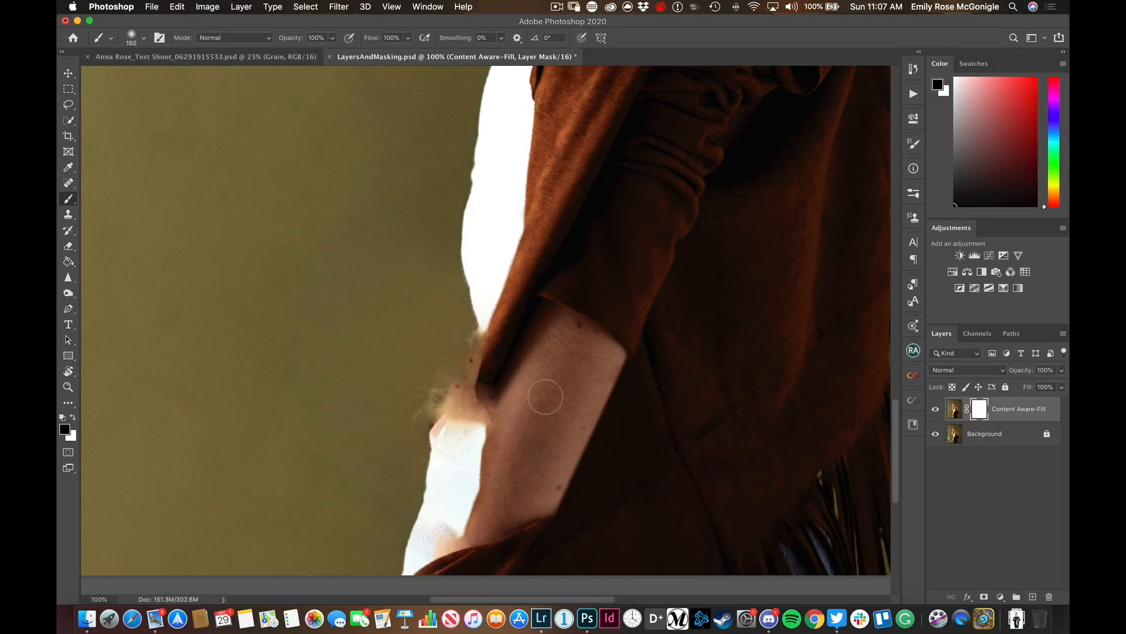
mouse_move(544, 402)
mouse_down()
mouse_move(451, 599)
mouse_move(512, 420)
mouse_move(497, 444)
mouse_move(427, 605)
mouse_move(516, 393)
mouse_move(459, 454)
mouse_move(412, 587)
mouse_move(408, 564)
mouse_move(479, 354)
mouse_move(472, 378)
mouse_move(486, 394)
mouse_move(461, 439)
mouse_move(469, 243)
mouse_move(461, 466)
mouse_move(486, 291)
mouse_up()
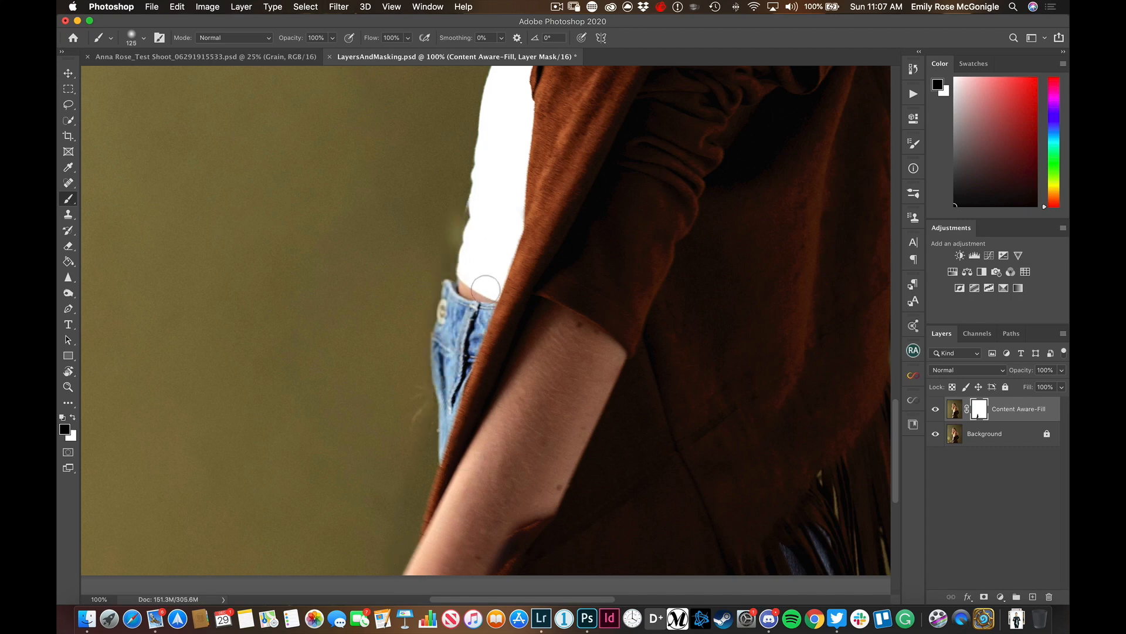
Refine the mask along the outer edge of the top and jeans by painting black with a 90 px soft brush
key(bracketleft)
key(bracketleft)
key(bracketleft)
drag(486, 216, 437, 328)
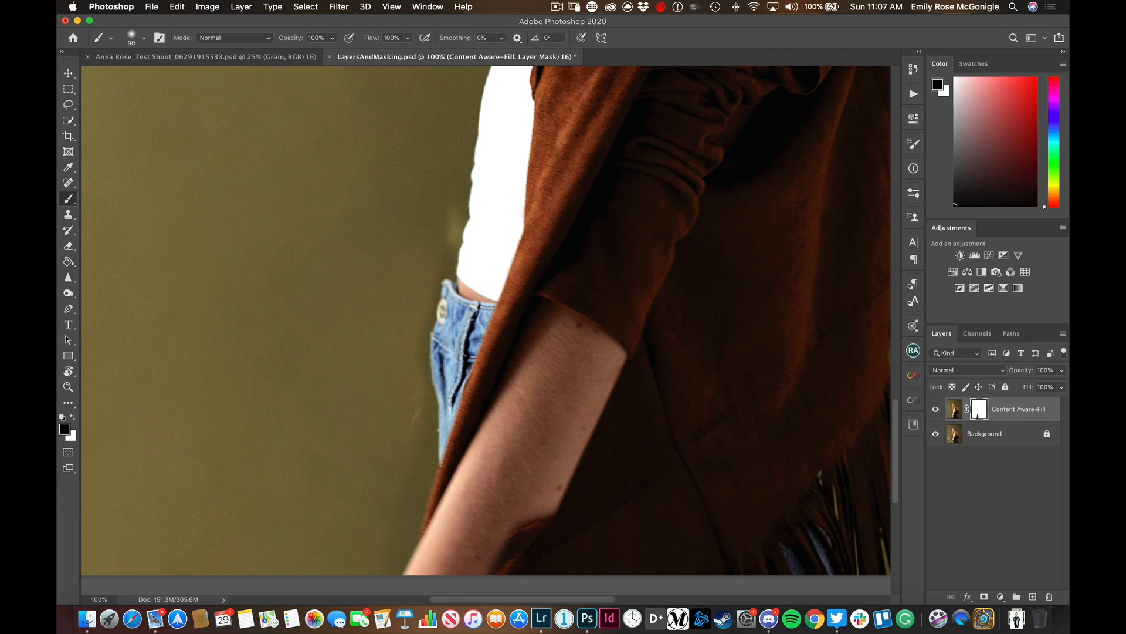
mouse_move(440, 340)
mouse_down()
mouse_move(463, 210)
mouse_move(431, 356)
mouse_up()
mouse_move(414, 404)
mouse_down()
mouse_move(430, 517)
mouse_move(428, 433)
mouse_up()
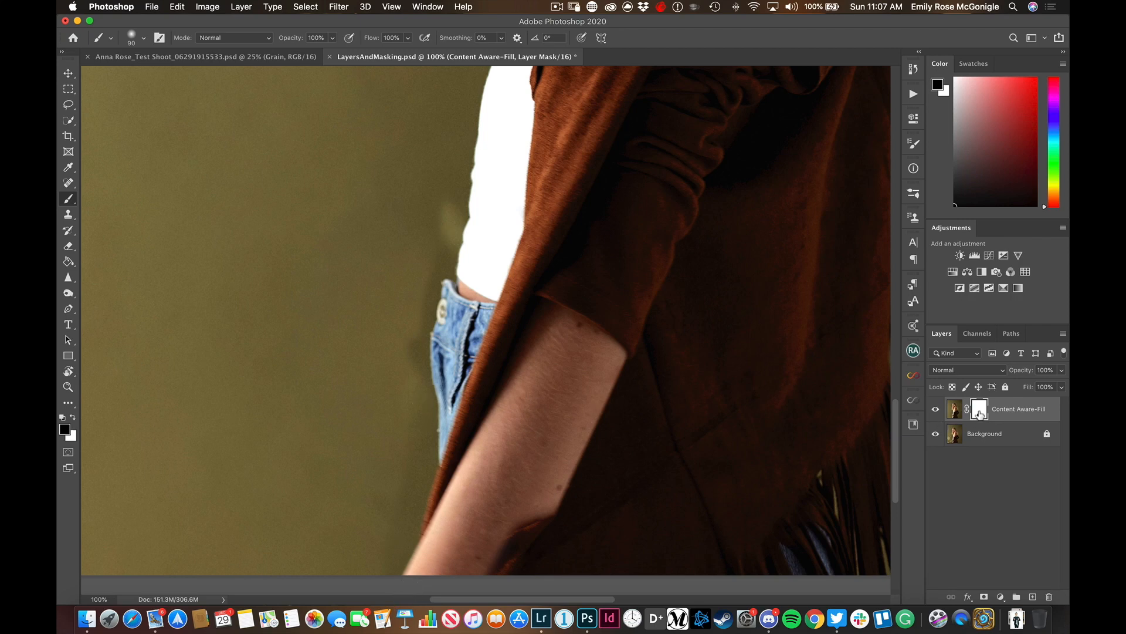
View the Content Aware-Fill layer mask on its own at full size and return to the normal image view
alt+click(979, 414)
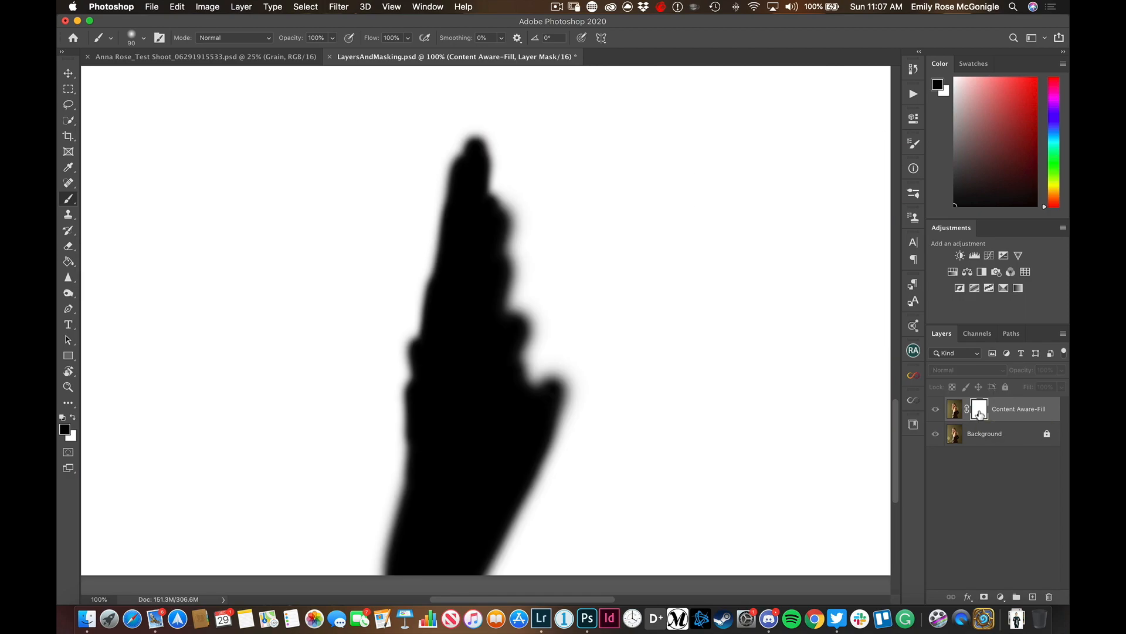
key(super+0)
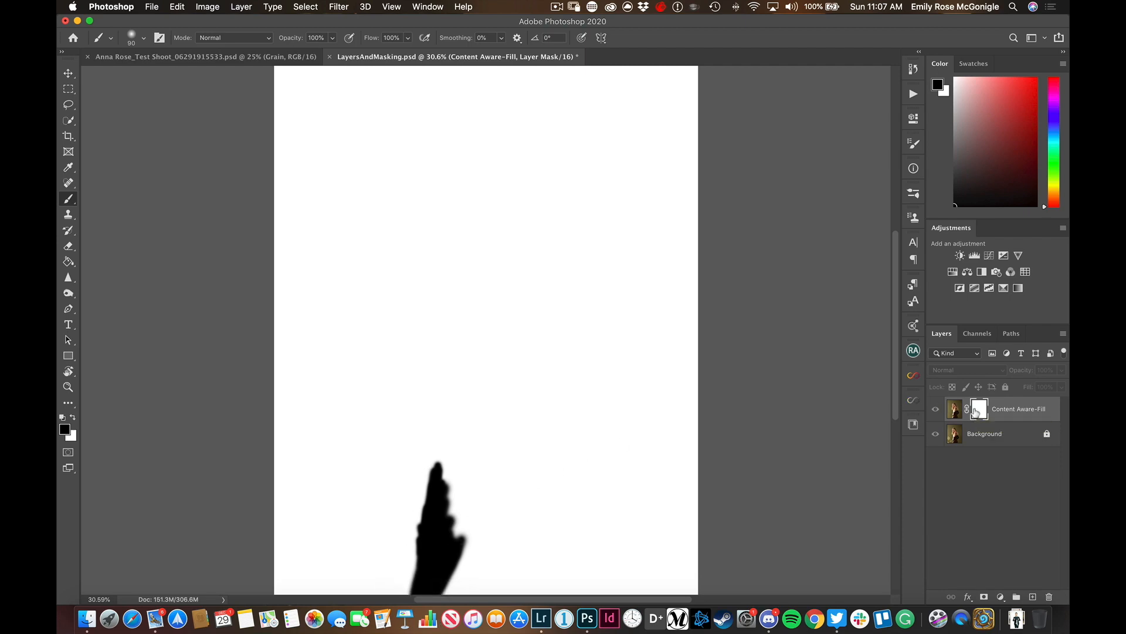
alt+click(977, 413)
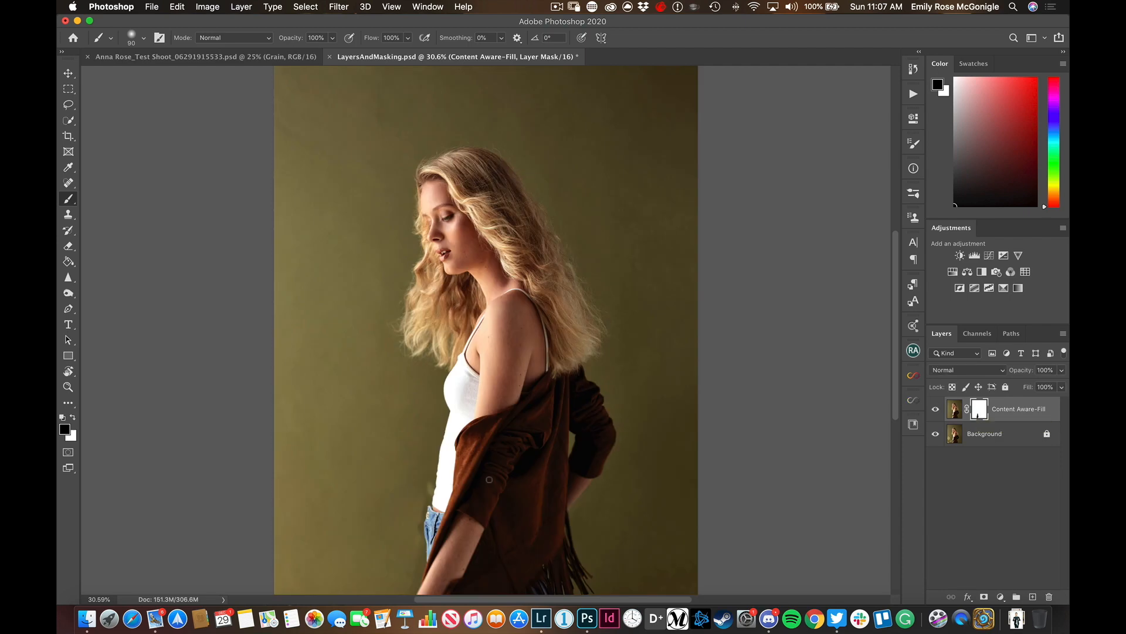
Disable and re-enable the Content Aware-Fill mask to compare, and switch the active target to the layer image and back to the mask
right_click(977, 411)
click(922, 412)
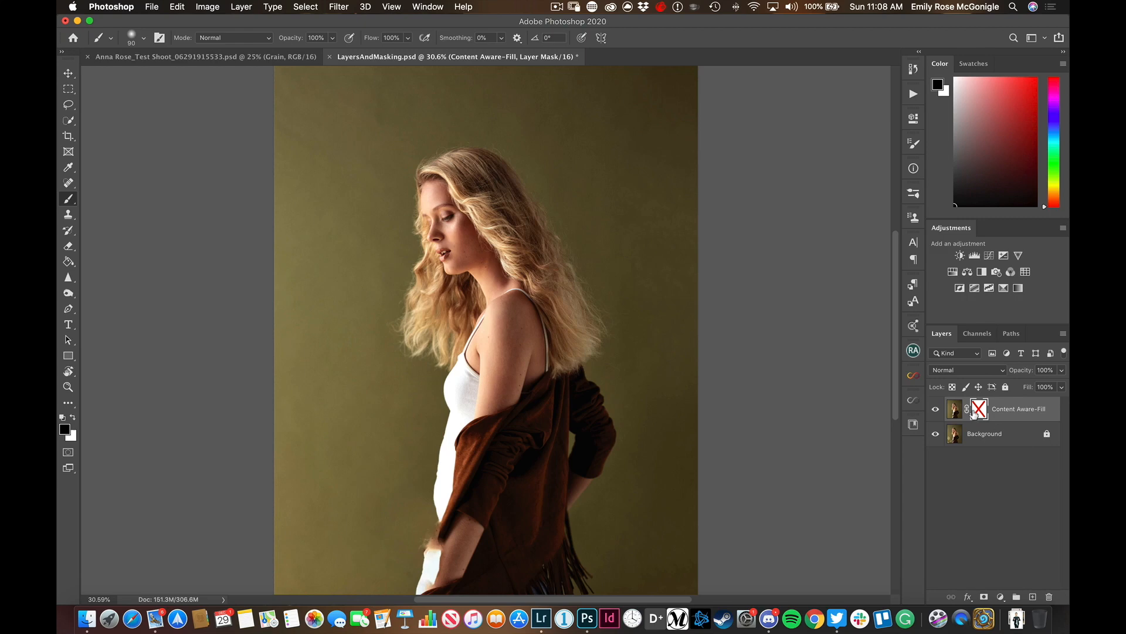
right_click(977, 412)
click(955, 414)
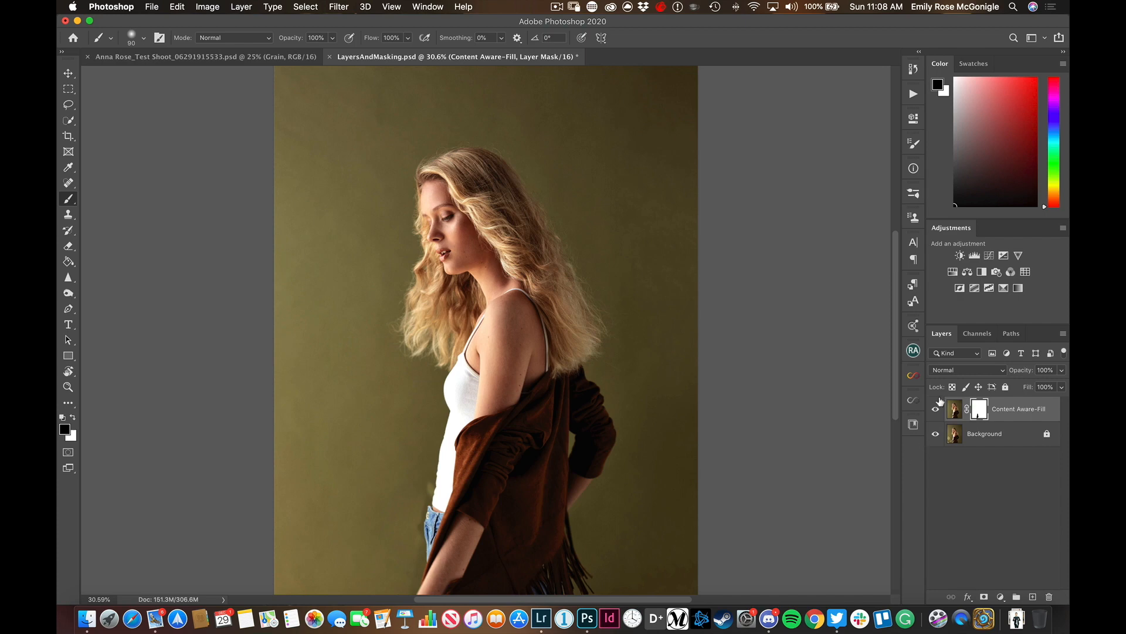
click(950, 417)
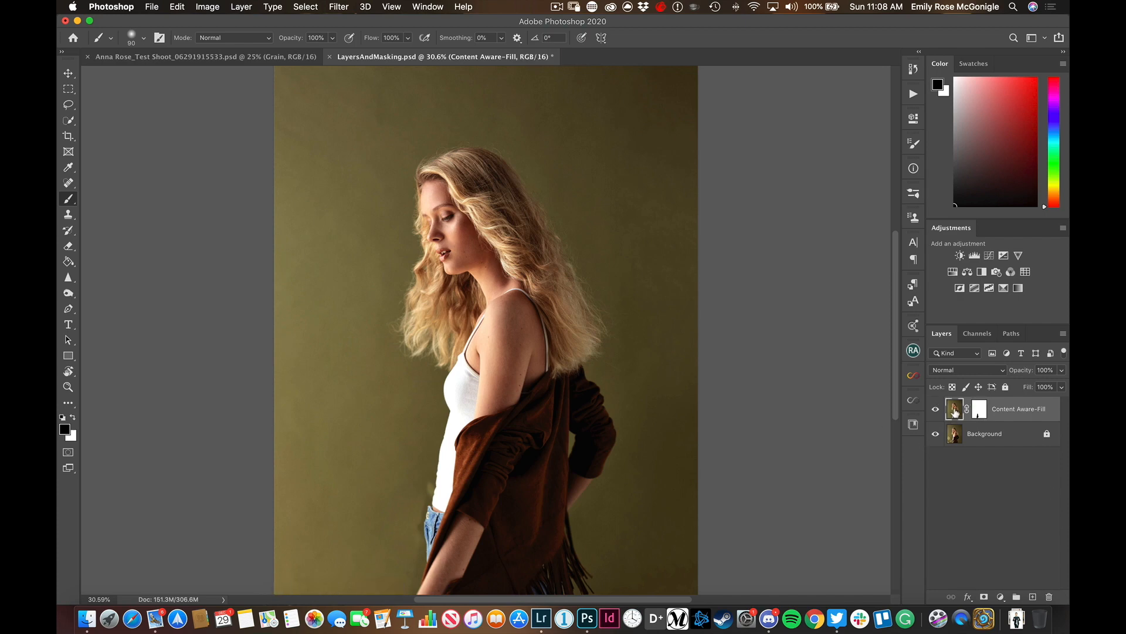
click(979, 413)
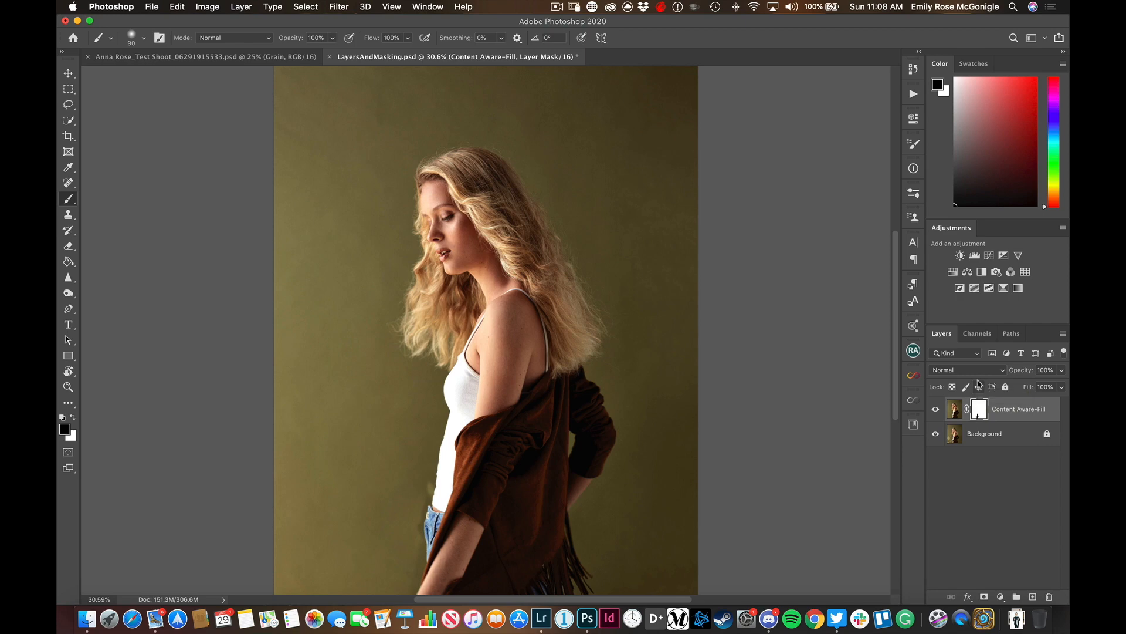
Create a new empty layer named Background Clone Stamp above the Content Aware-Fill layer
key(shift)
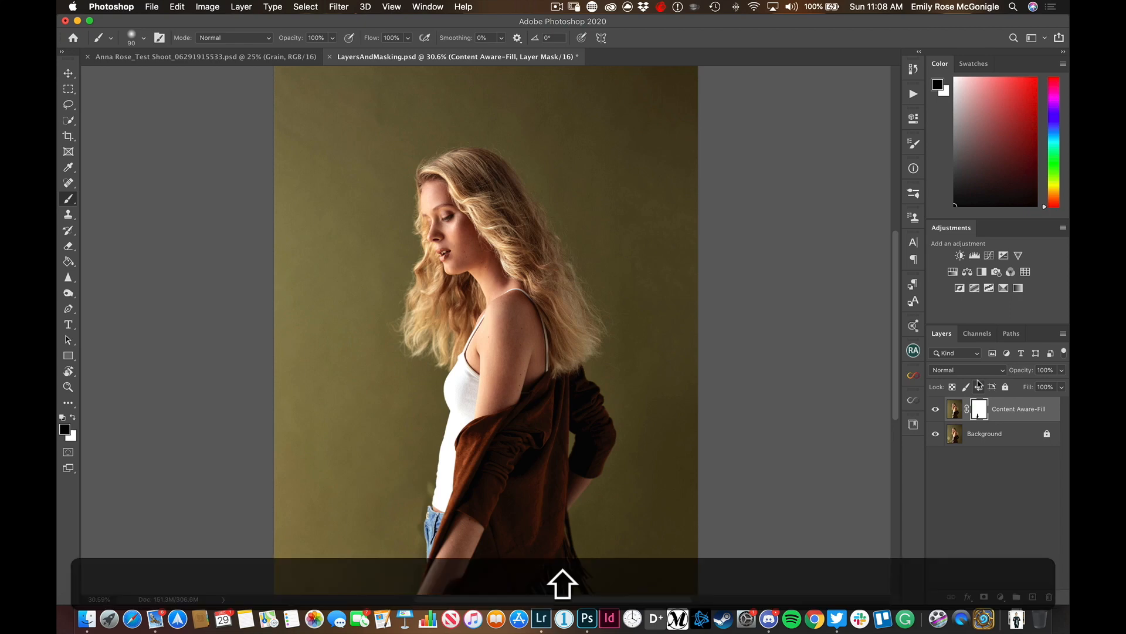
key(shift+super+n)
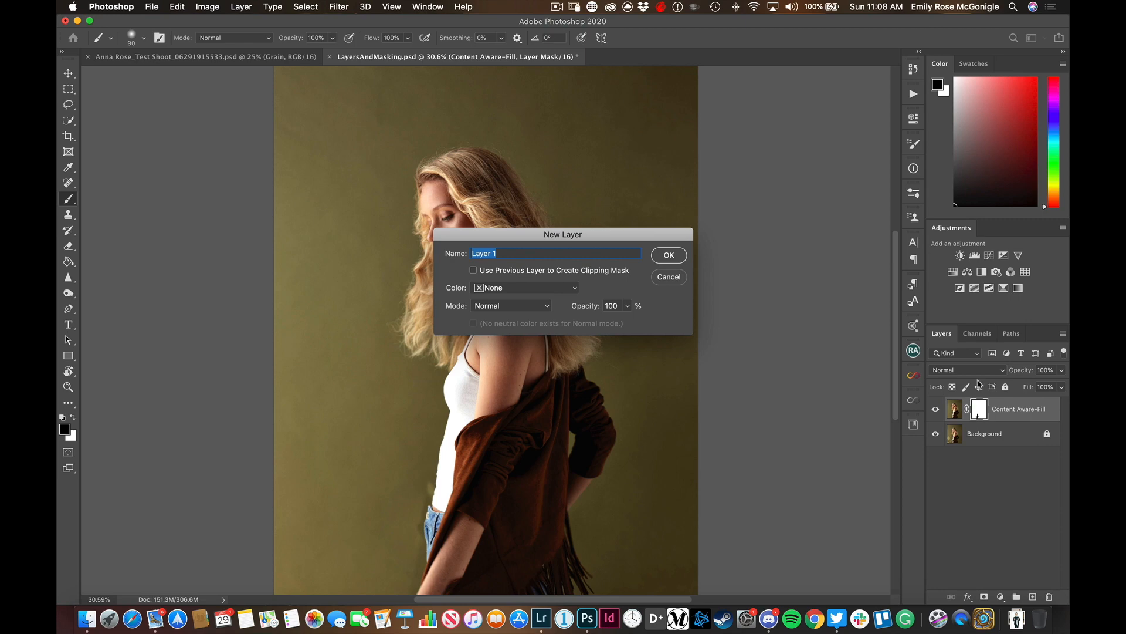
text(Background Clone Stamp)
key(Return)
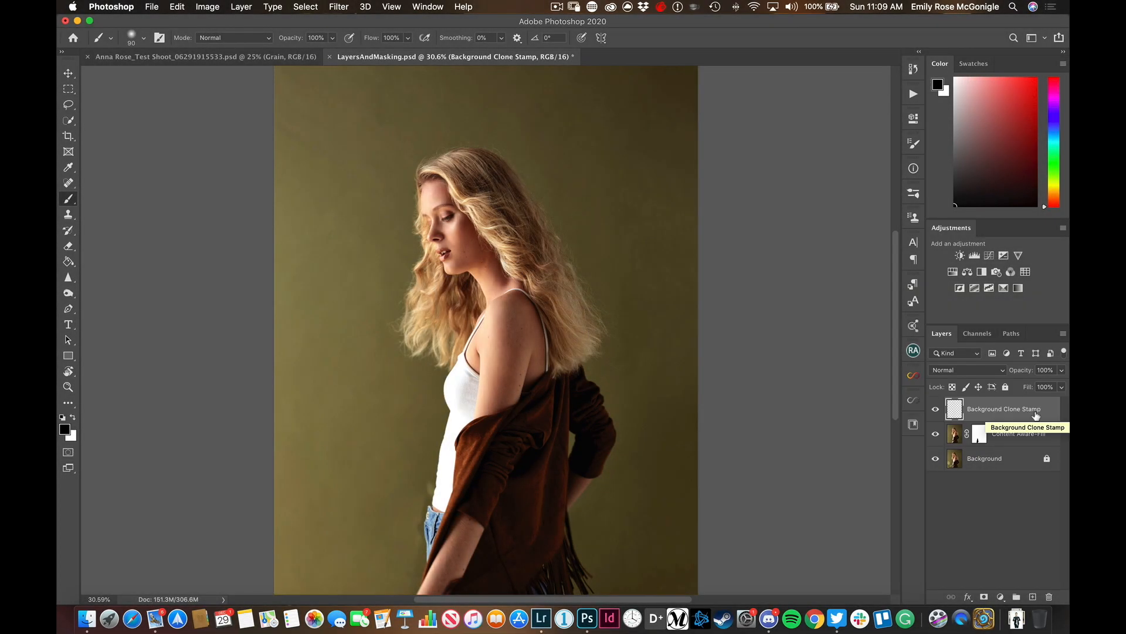
Activate the Clone Stamp tool and check its brush tip settings
key(s)
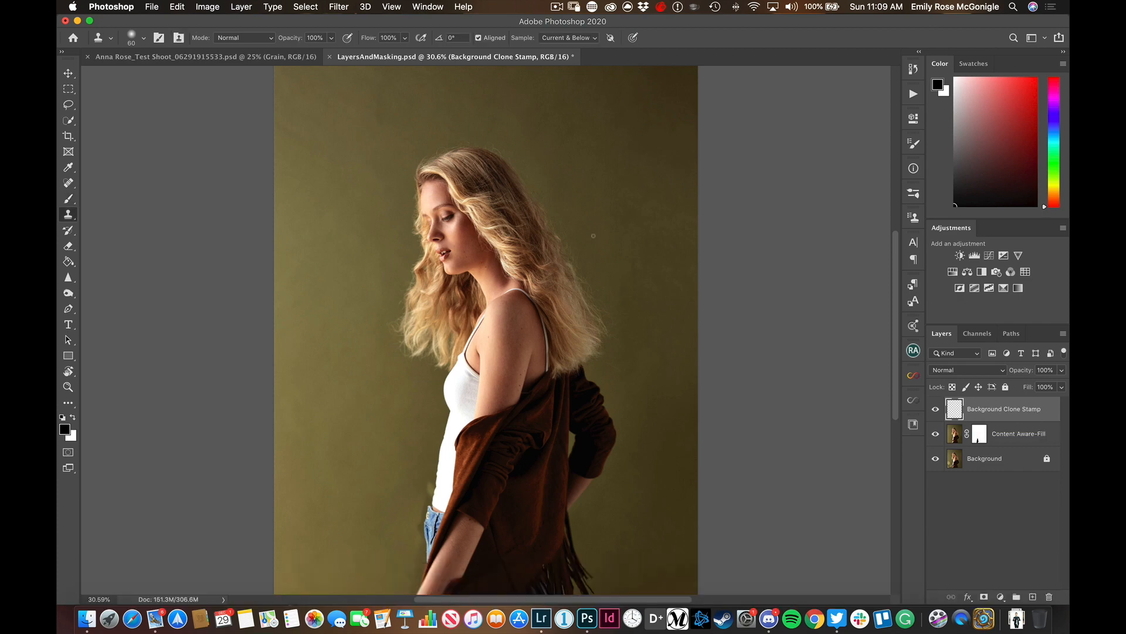
click(914, 143)
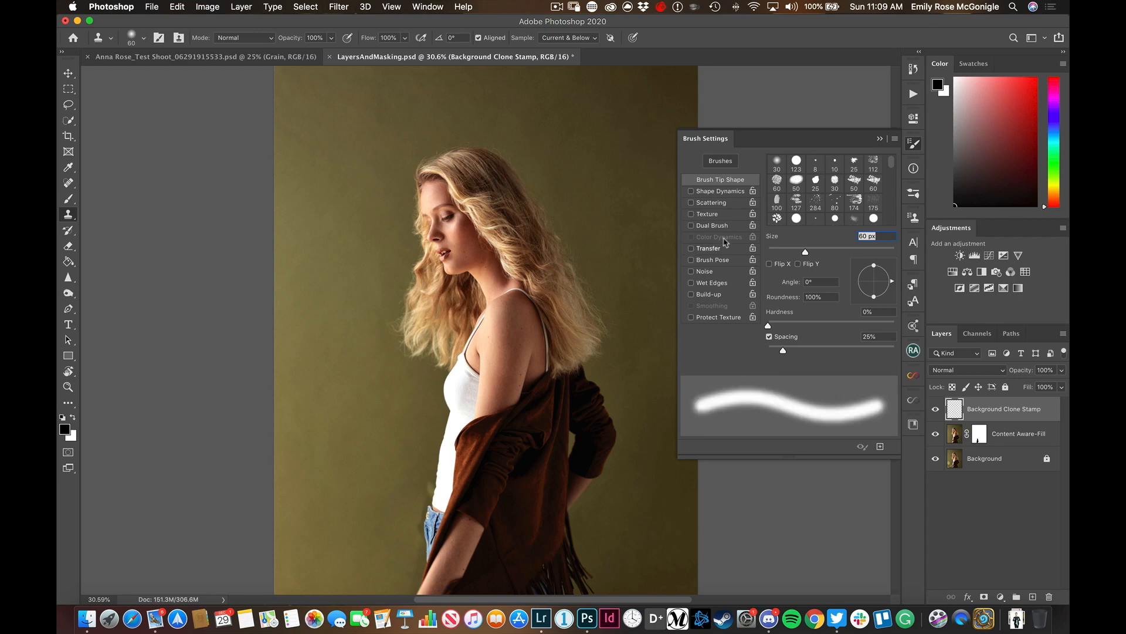
click(913, 143)
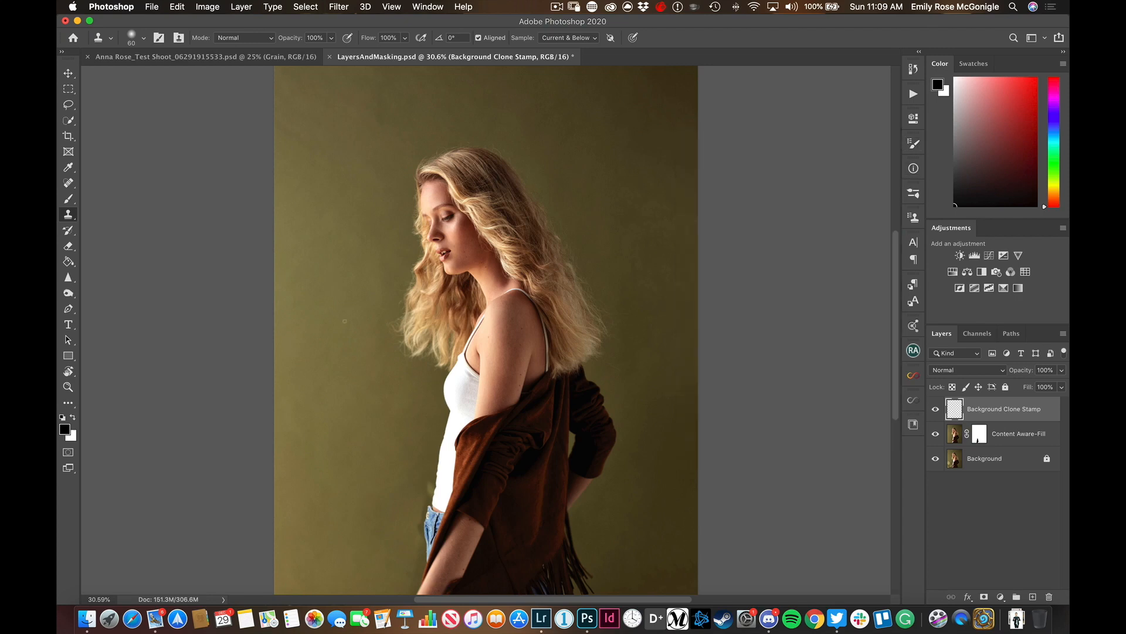
Clone nearby clean background over the light patch beside the white top, just above the jeans, with a 70 px brush
key(super+1)
scroll(553, 218, down, 15)
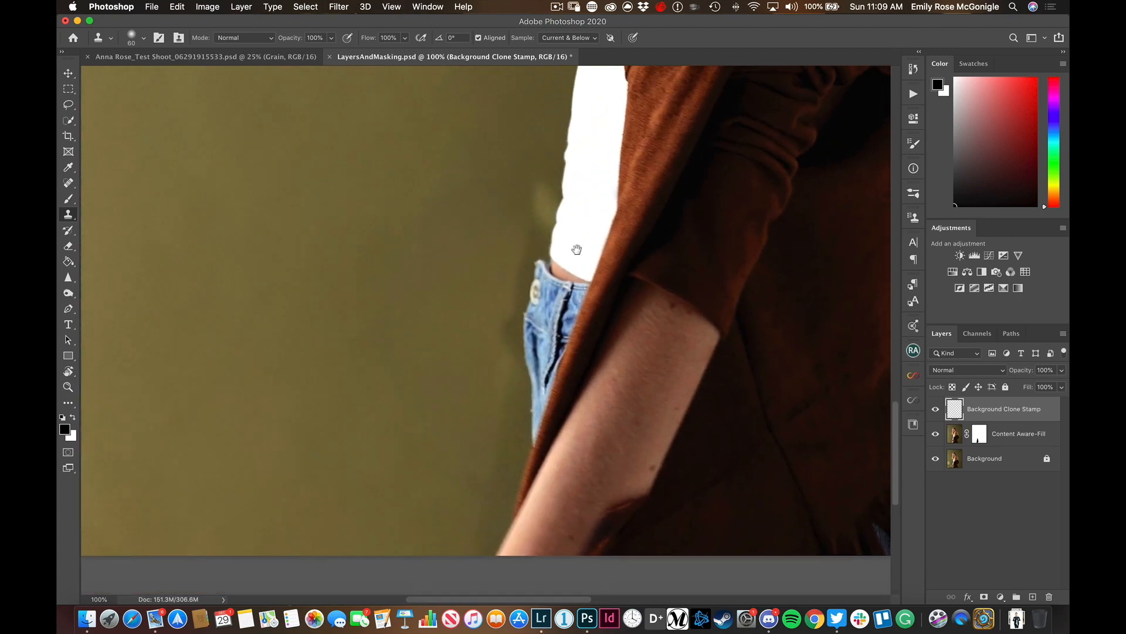
key(bracketright)
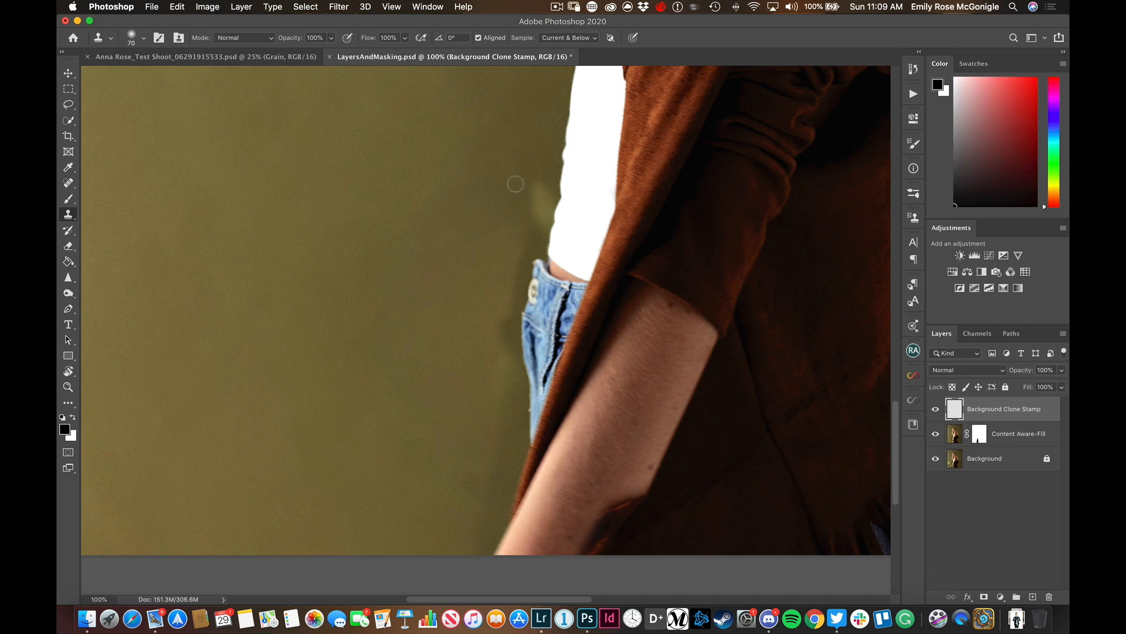
key(alt)
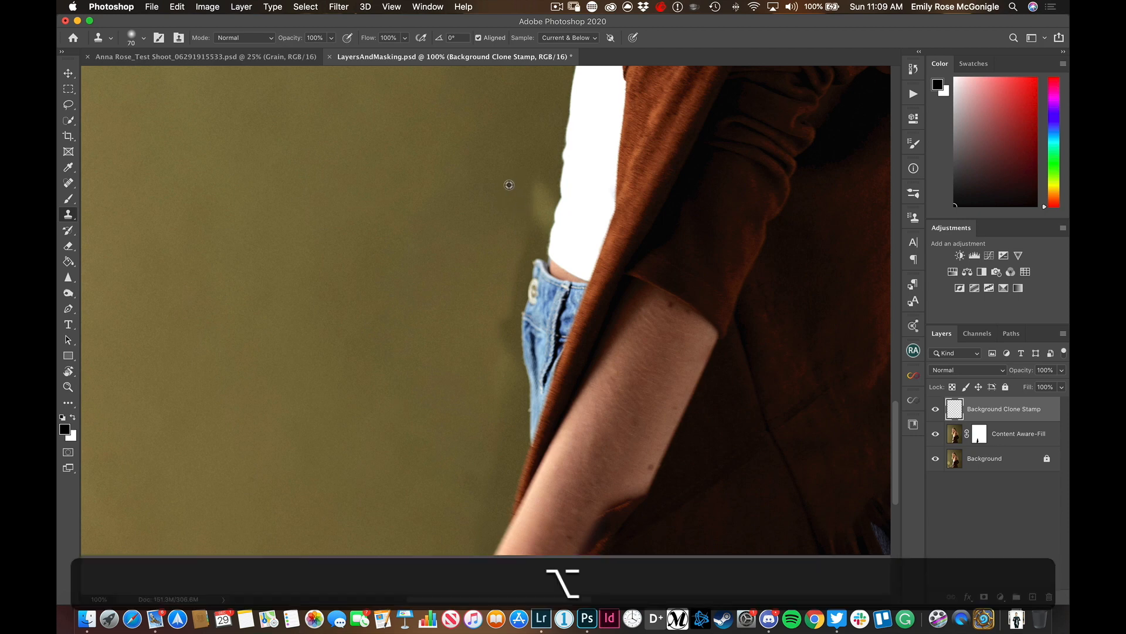
alt+click(509, 185)
mouse_move(531, 178)
mouse_down()
mouse_move(529, 215)
mouse_move(539, 168)
mouse_move(515, 213)
mouse_move(545, 197)
mouse_move(521, 213)
mouse_move(541, 219)
mouse_move(545, 202)
mouse_move(528, 234)
mouse_move(537, 247)
mouse_move(515, 237)
mouse_up()
alt+click(509, 208)
alt+click(502, 192)
alt+click(511, 238)
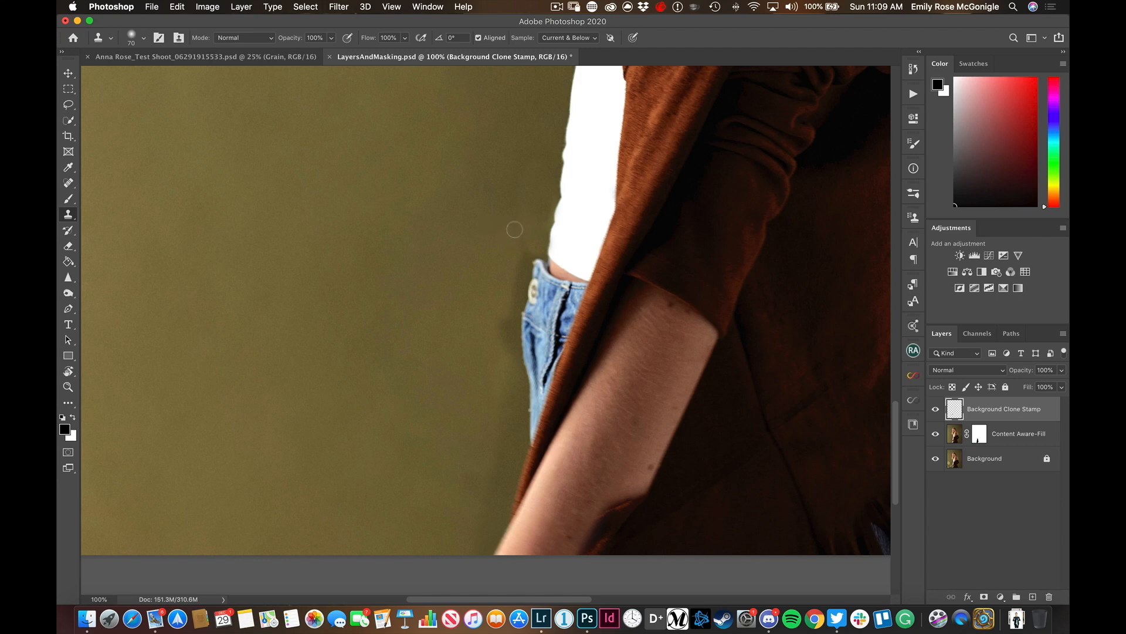
Clone clean background over the uneven edge beside the jeans' waistband with a 50 px brush
key(bracketleft)
key(bracketleft)
alt+click(511, 253)
mouse_move(523, 268)
mouse_down()
mouse_move(495, 363)
mouse_move(513, 284)
mouse_move(521, 295)
mouse_move(514, 350)
mouse_up()
alt+click(477, 311)
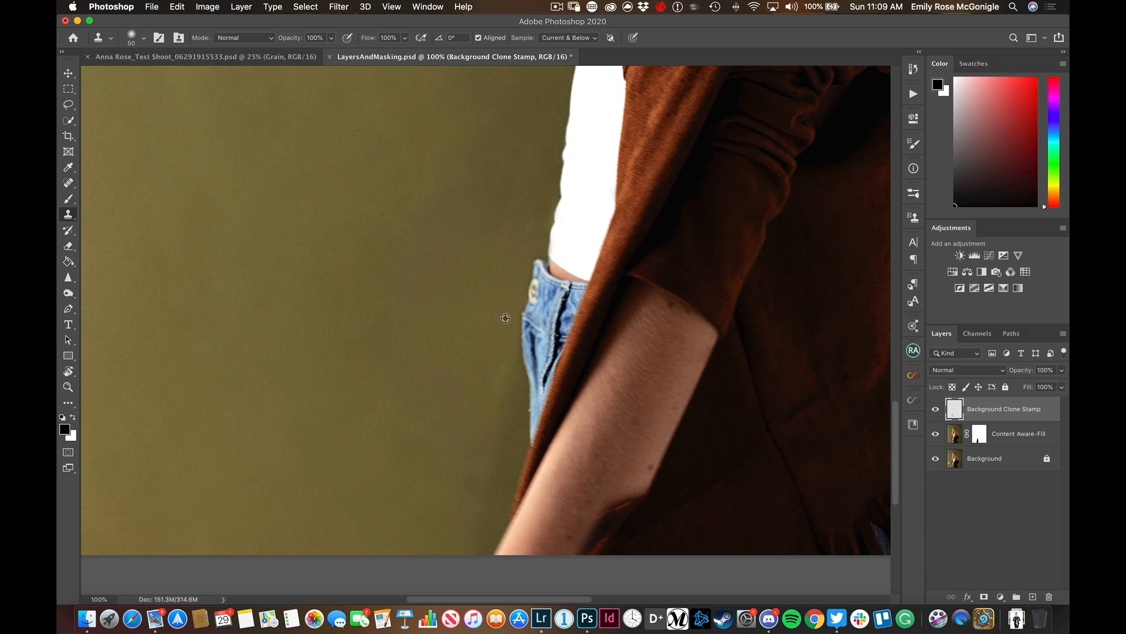
Clone clean background along the lower jeans and sleeve edge down to the forearm with a 90 px brush
key(bracketright)
key(bracketright)
key(bracketright)
key(bracketright)
alt+click(491, 389)
mouse_move(507, 352)
mouse_down()
mouse_move(508, 447)
mouse_move(479, 536)
mouse_up()
alt+click(500, 399)
alt+click(472, 435)
alt+click(474, 461)
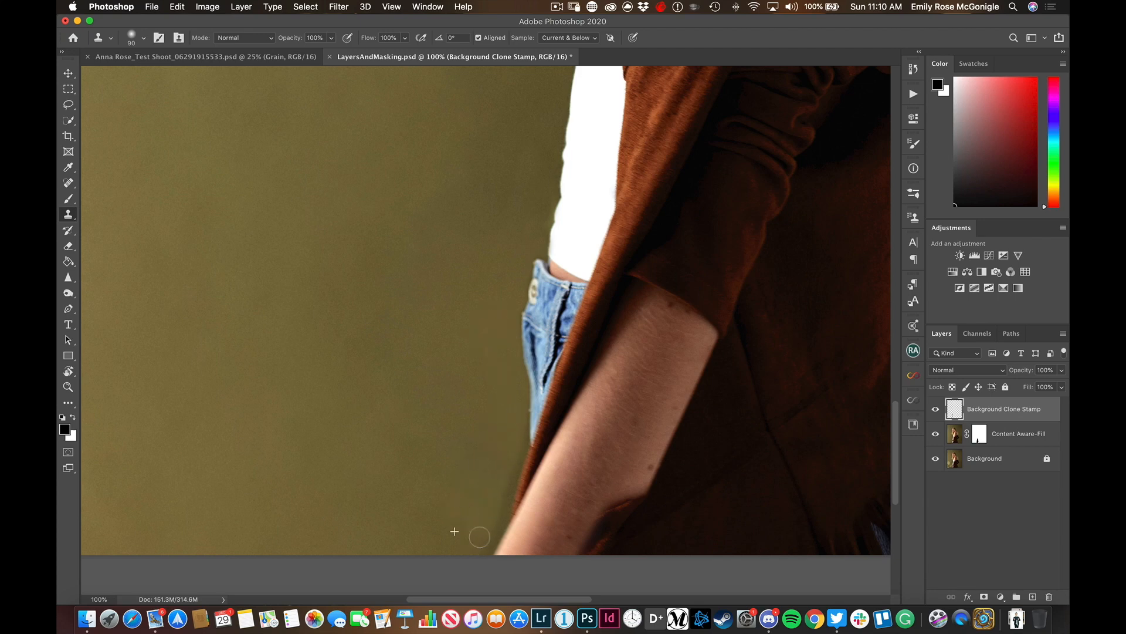
Clone clean background over the uneven tones next to the white top above the jeans with the 90 px brush
scroll(496, 279, up, 5)
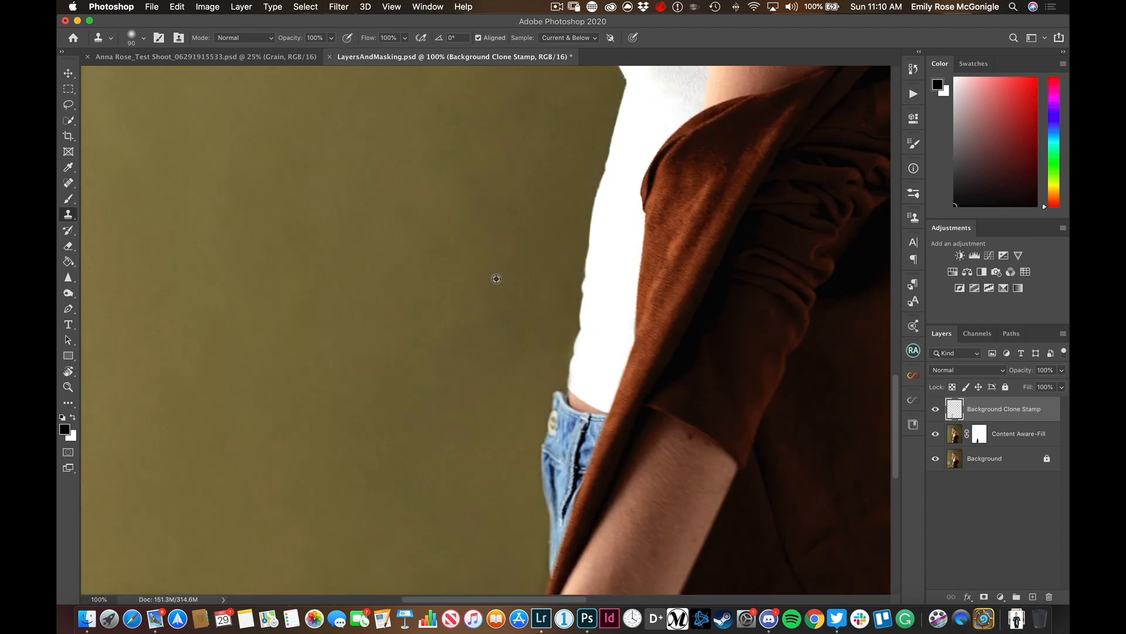
alt+click(496, 279)
alt+click(482, 303)
click(579, 344)
alt+click(547, 323)
drag(538, 429, 535, 206)
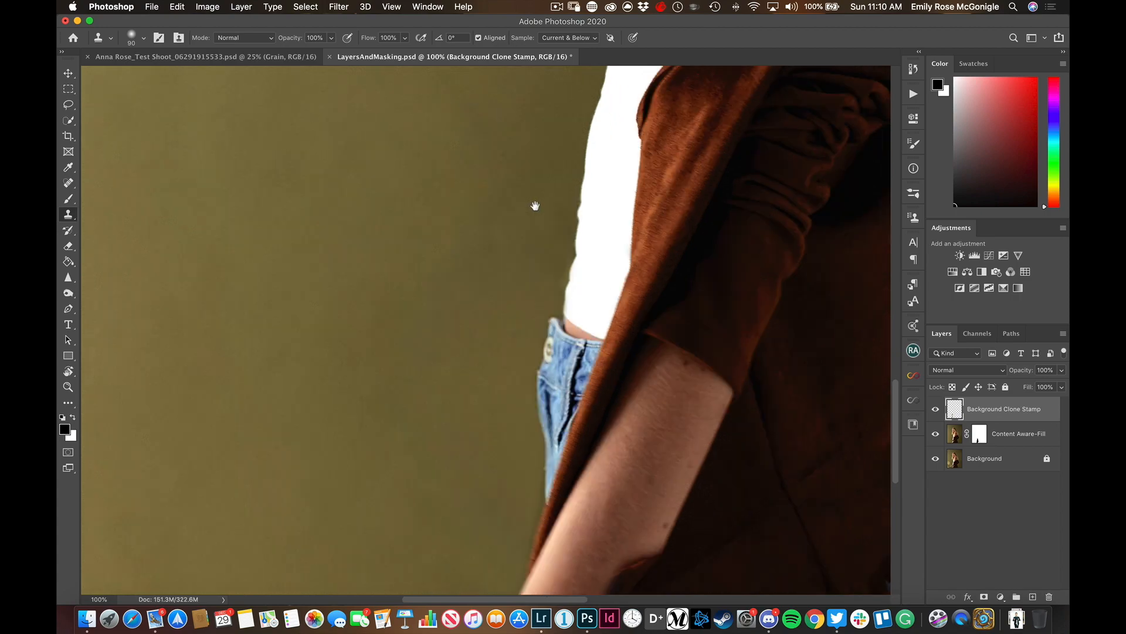
Show only the Background layer and restore all layers, twice, to compare the original photo with the retouched image
key(super+0)
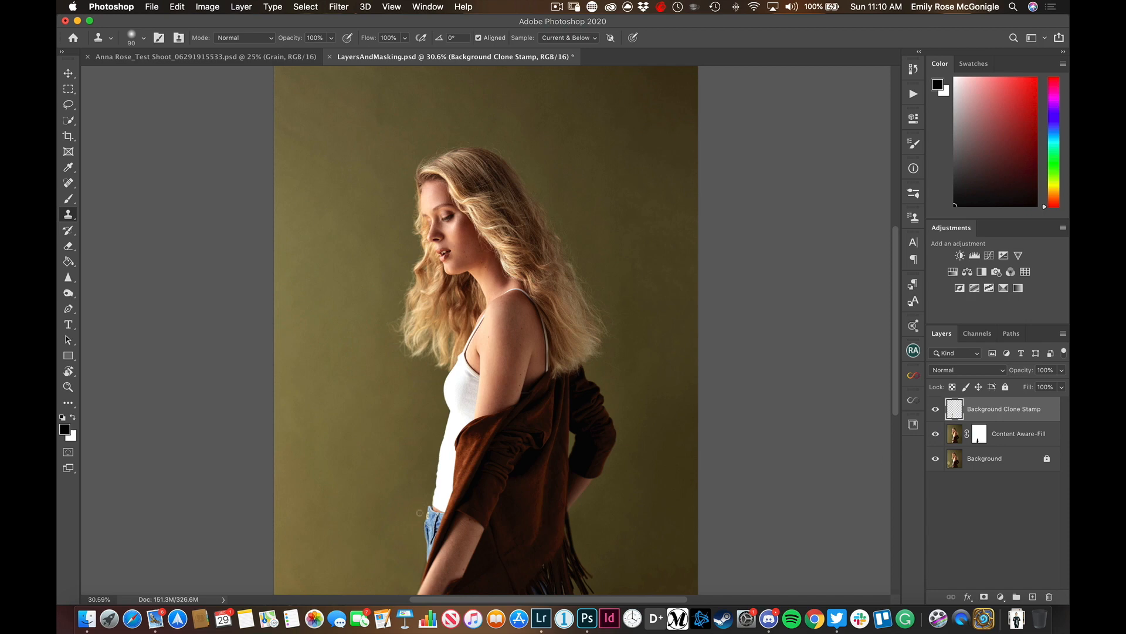
scroll(504, 506, down, 2)
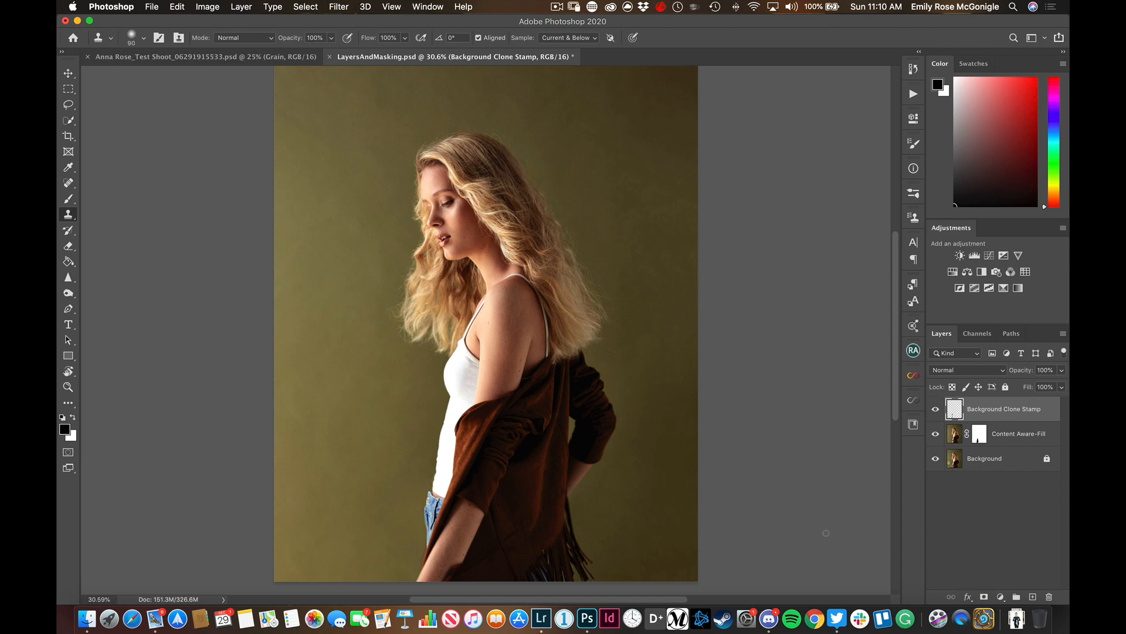
key(super+minus)
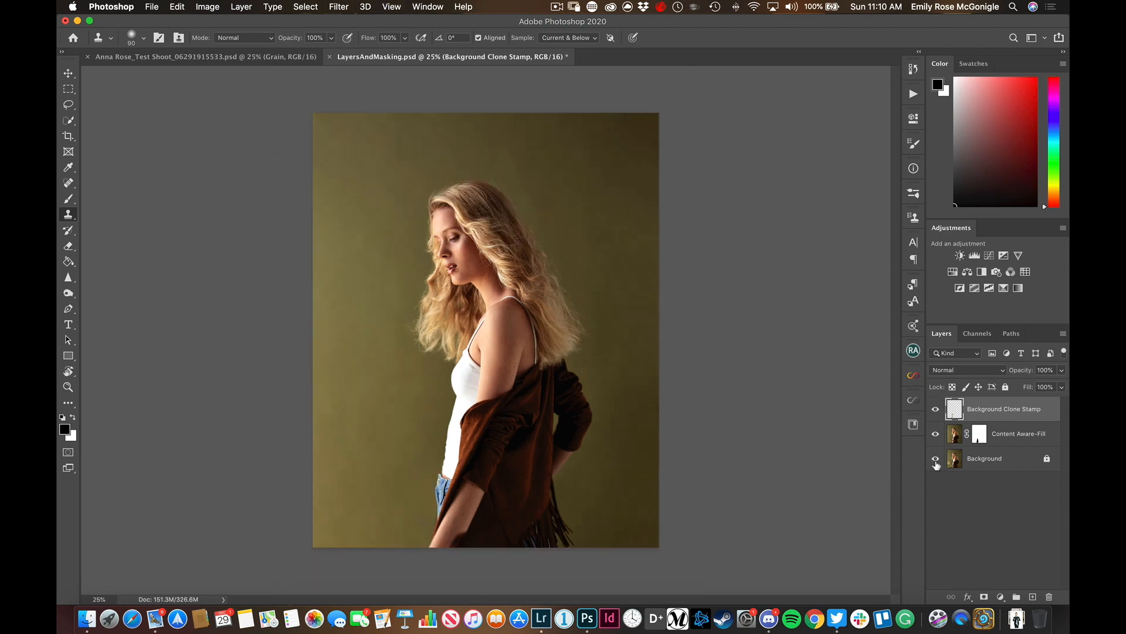
alt+click(936, 459)
alt+click(936, 460)
alt+click(935, 461)
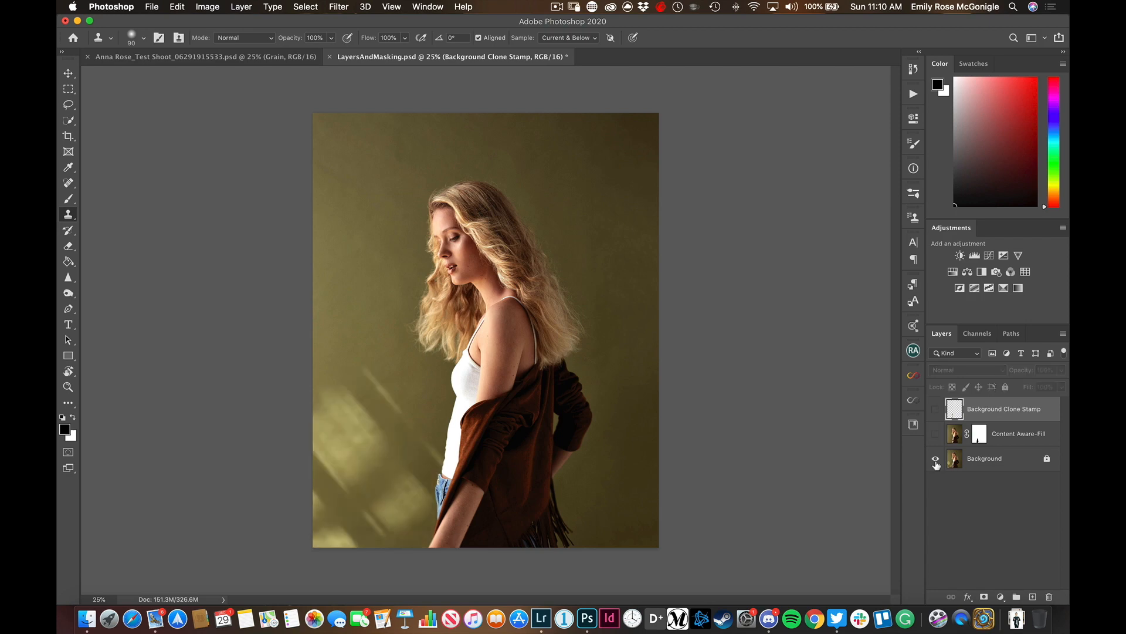
alt+click(935, 461)
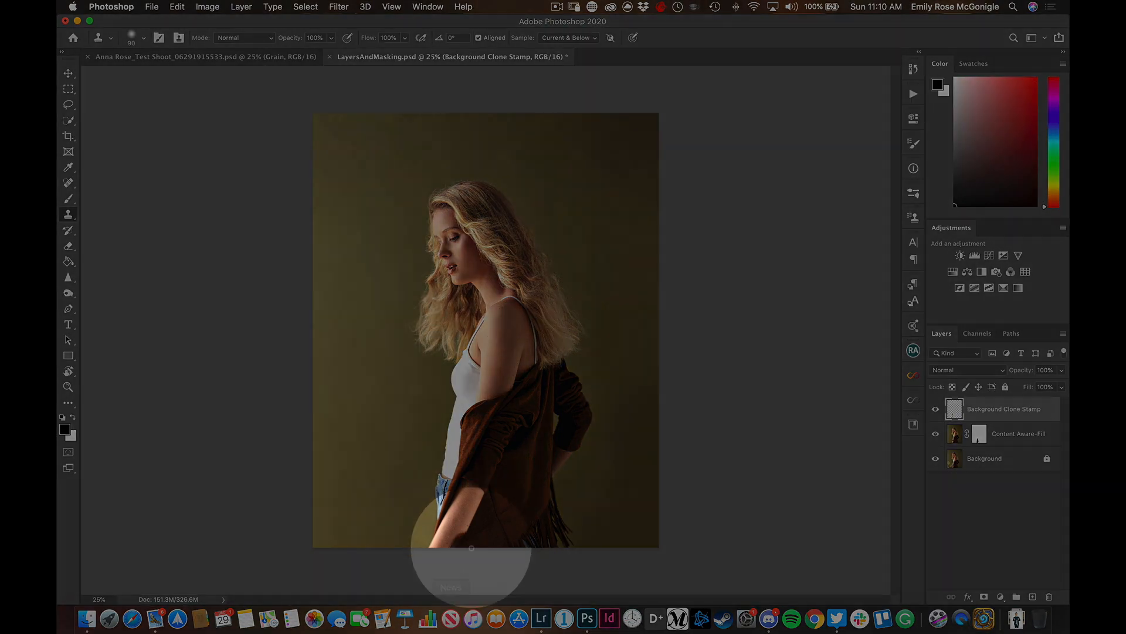
key(super+1)
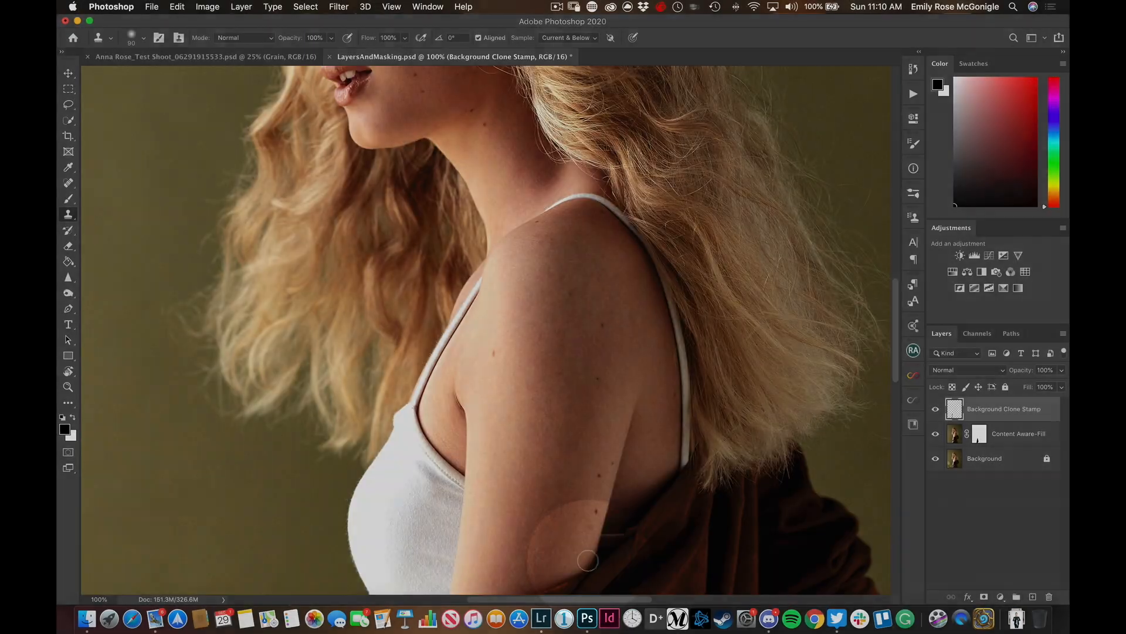
Paint black on the Content Aware-Fill layer's mask along the forearm's inner edge to restore the original arm and cardigan
scroll(578, 546, down, 10)
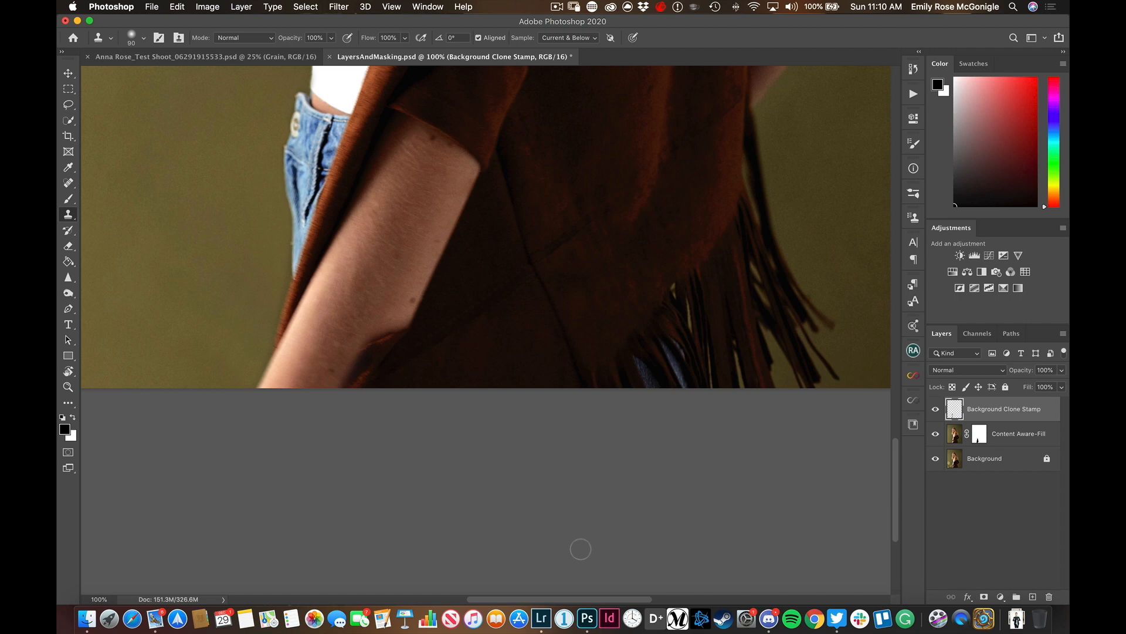
scroll(407, 546, up, 3)
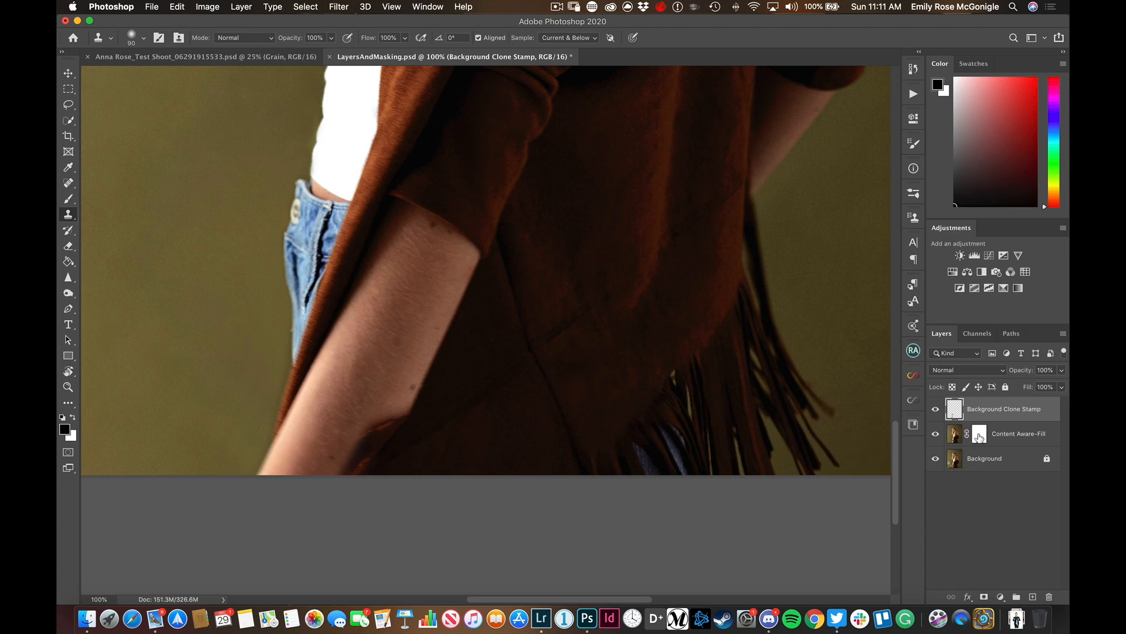
click(979, 436)
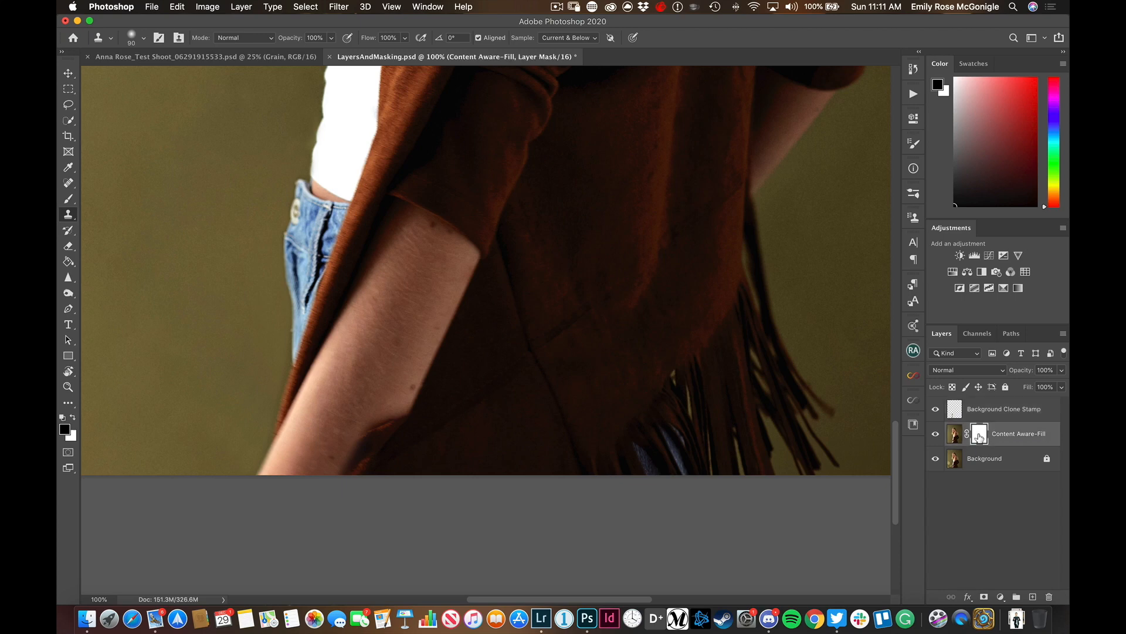
key(b)
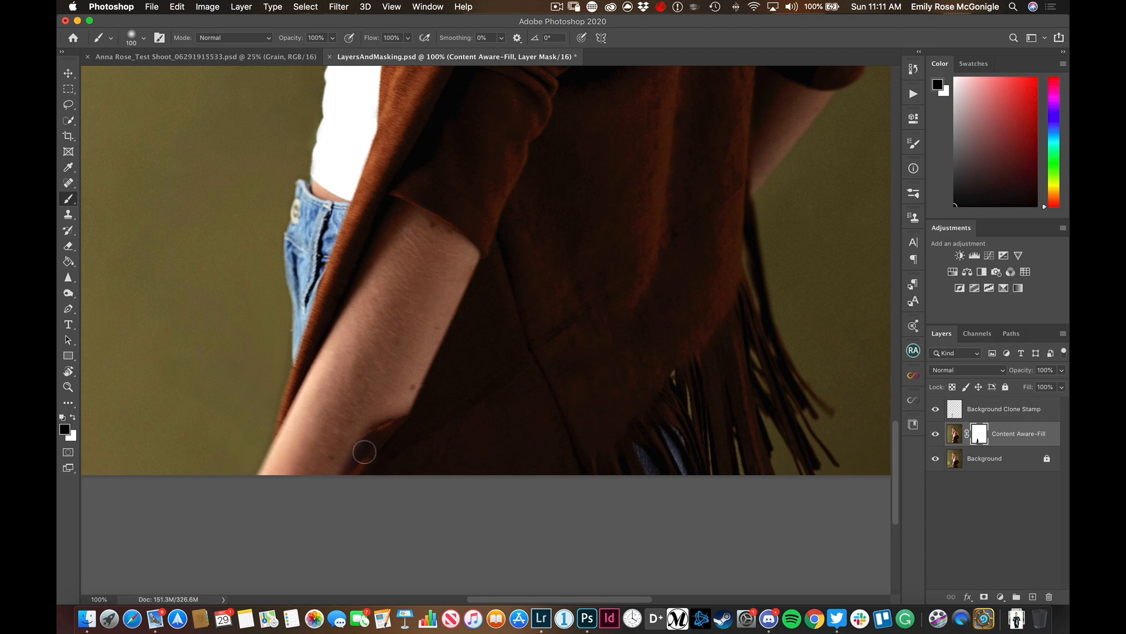
drag(396, 399, 382, 394)
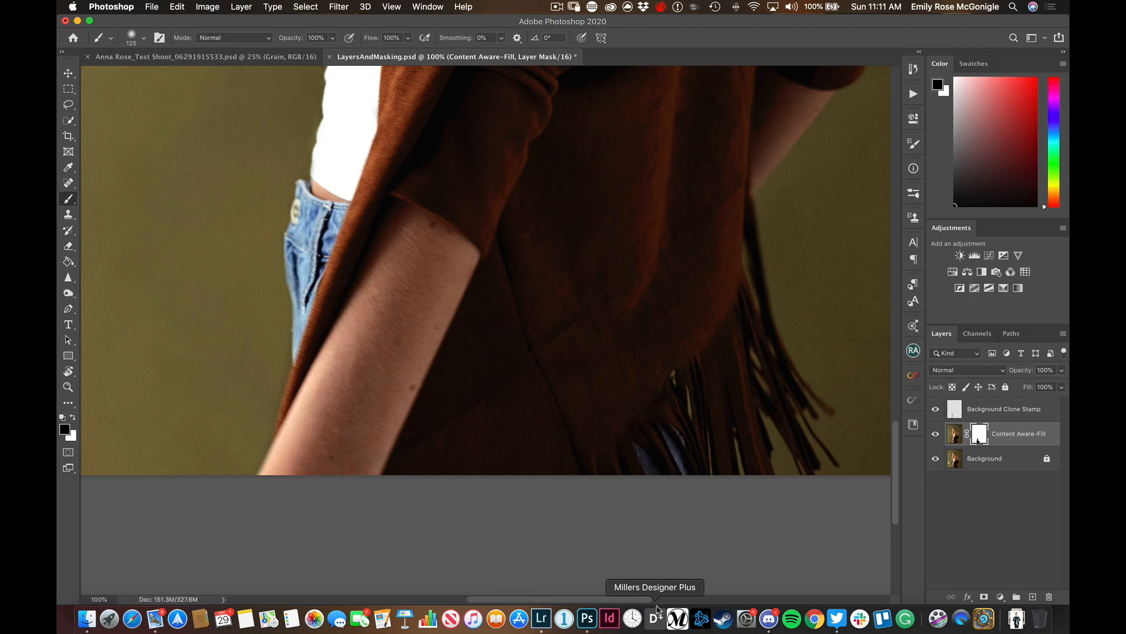
Show only the Background layer and toggle the other layers back on to compare the original with the retouched portrait
key(super+minus)
key(super+0)
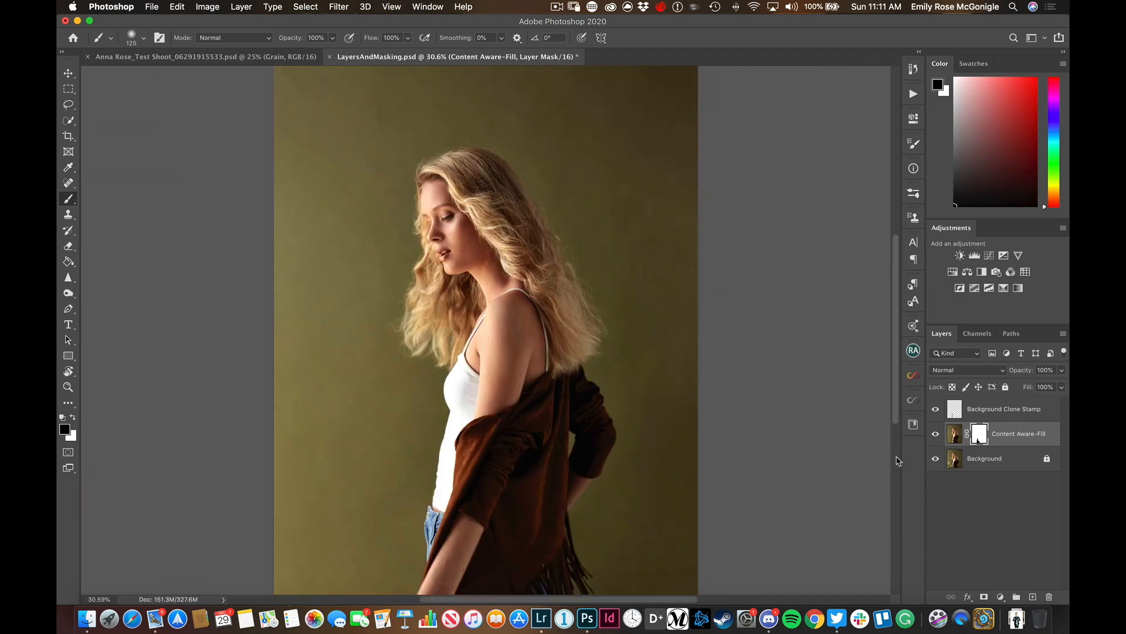
key(super+minus)
alt+click(935, 459)
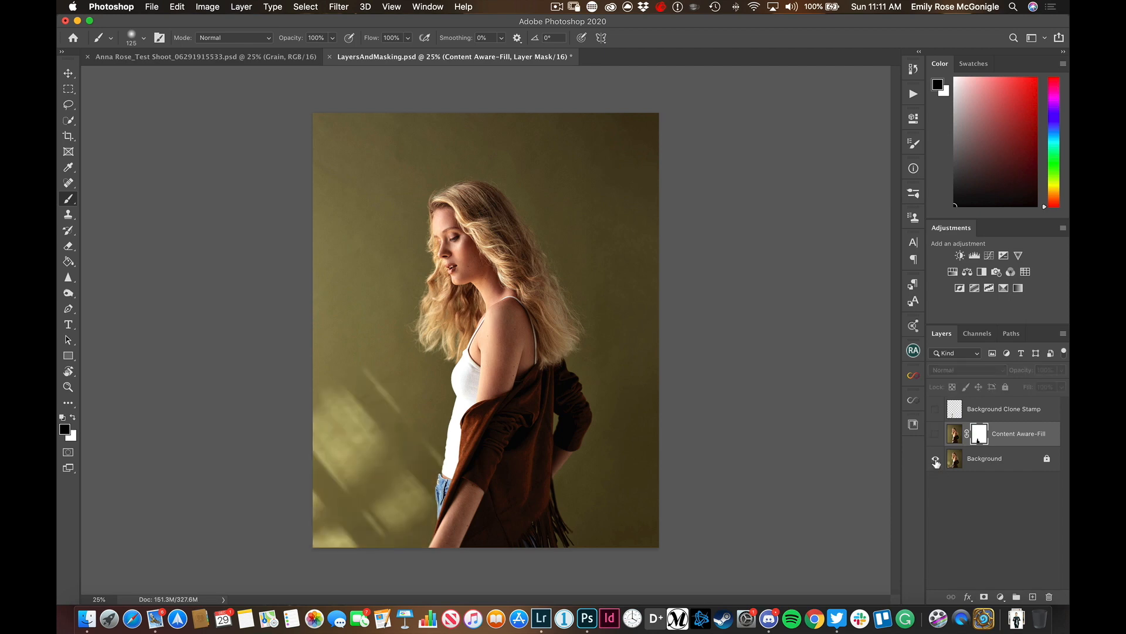
alt+click(935, 460)
alt+click(936, 460)
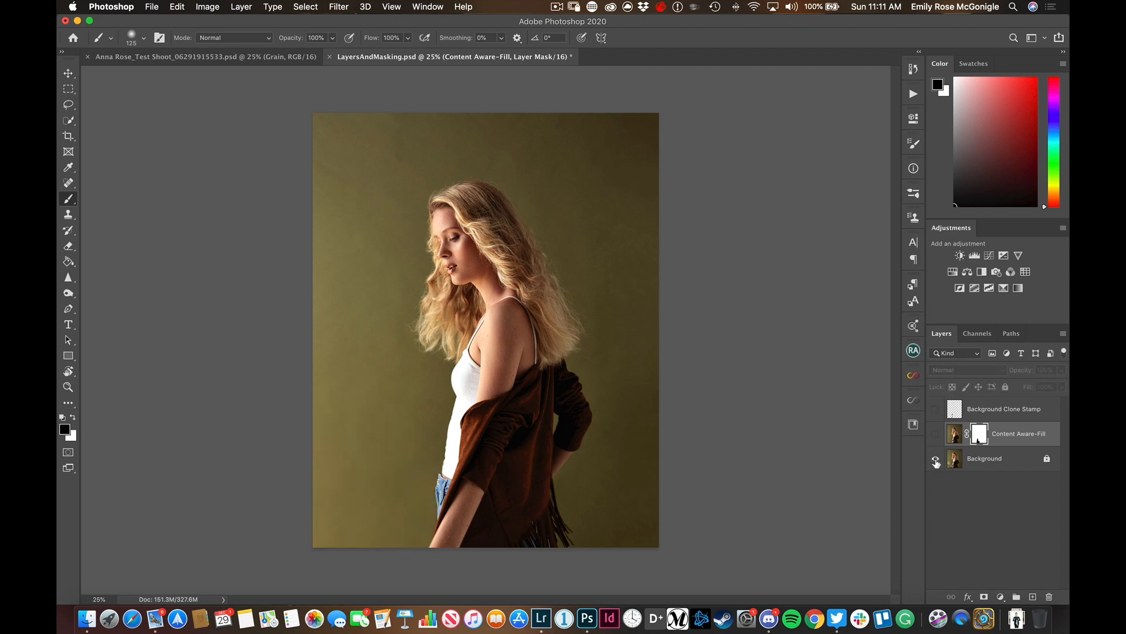
alt+click(936, 460)
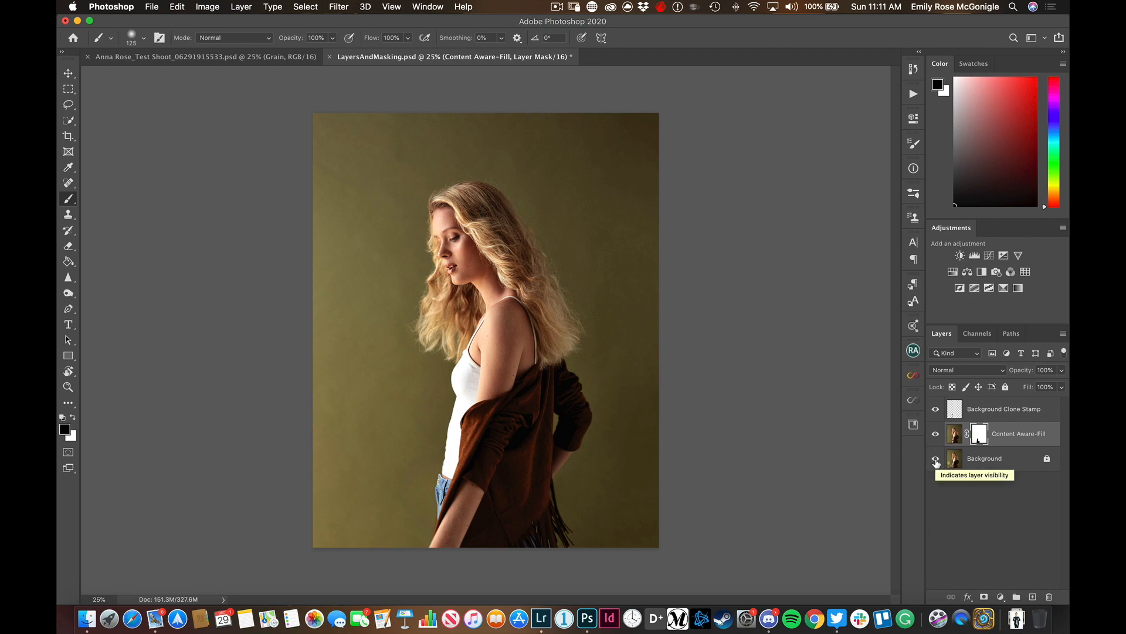
Hide the Background Clone Stamp and Content Aware-Fill layers and duplicate the Background layer
click(935, 409)
click(935, 433)
click(991, 463)
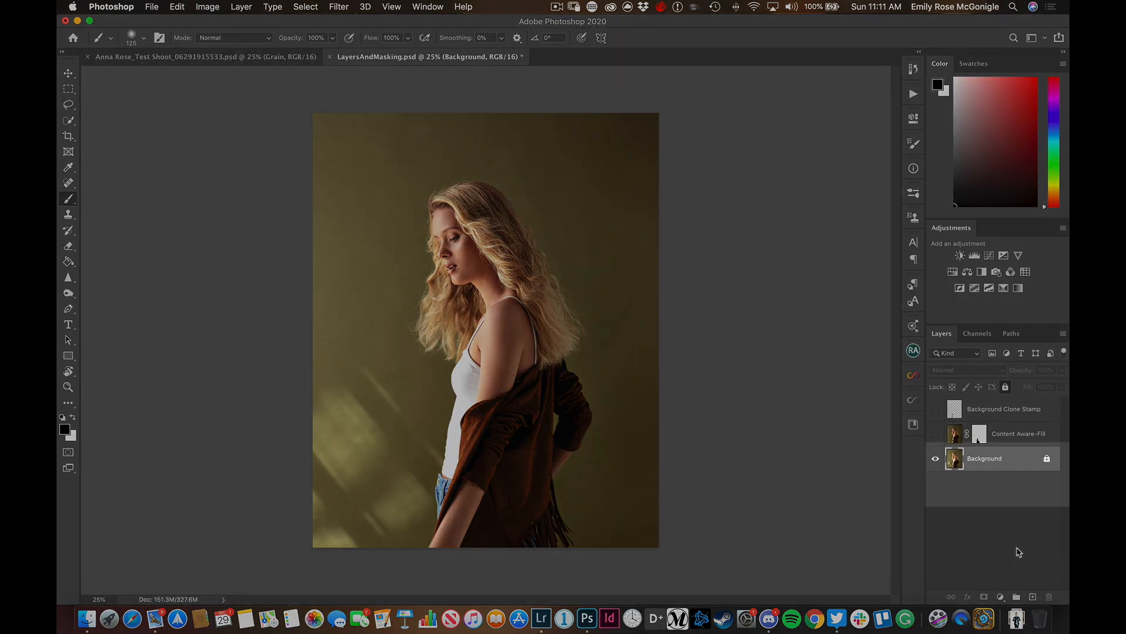
key(super+j)
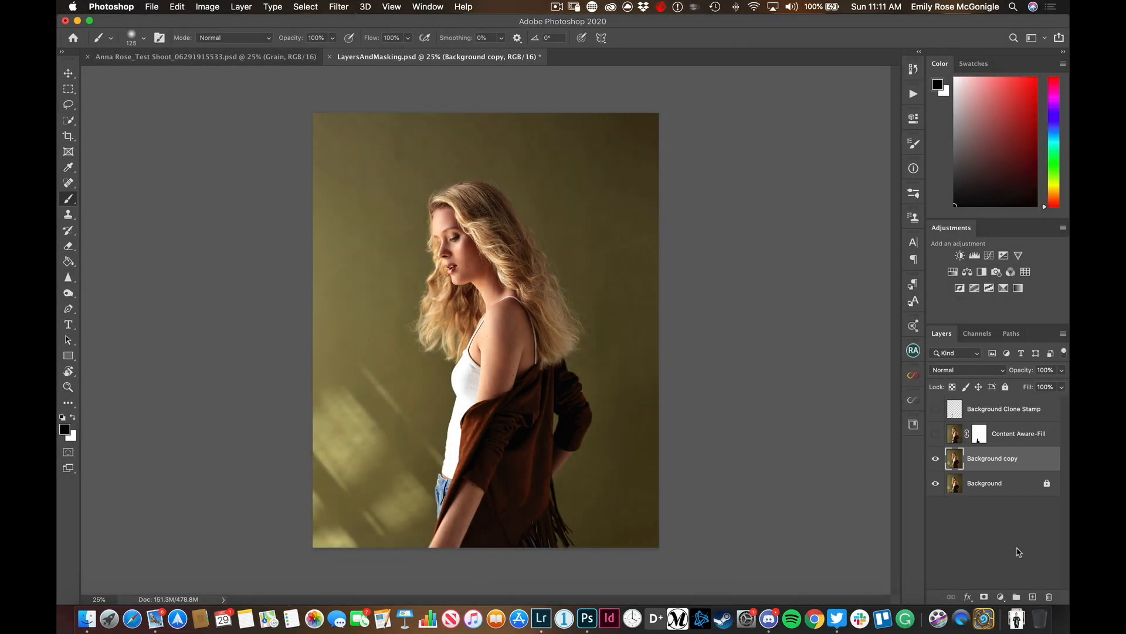
Lasso the light-patched background beside the white top and jeans on the Background copy and fill it with Content-Aware at 100% opacity
key(j)
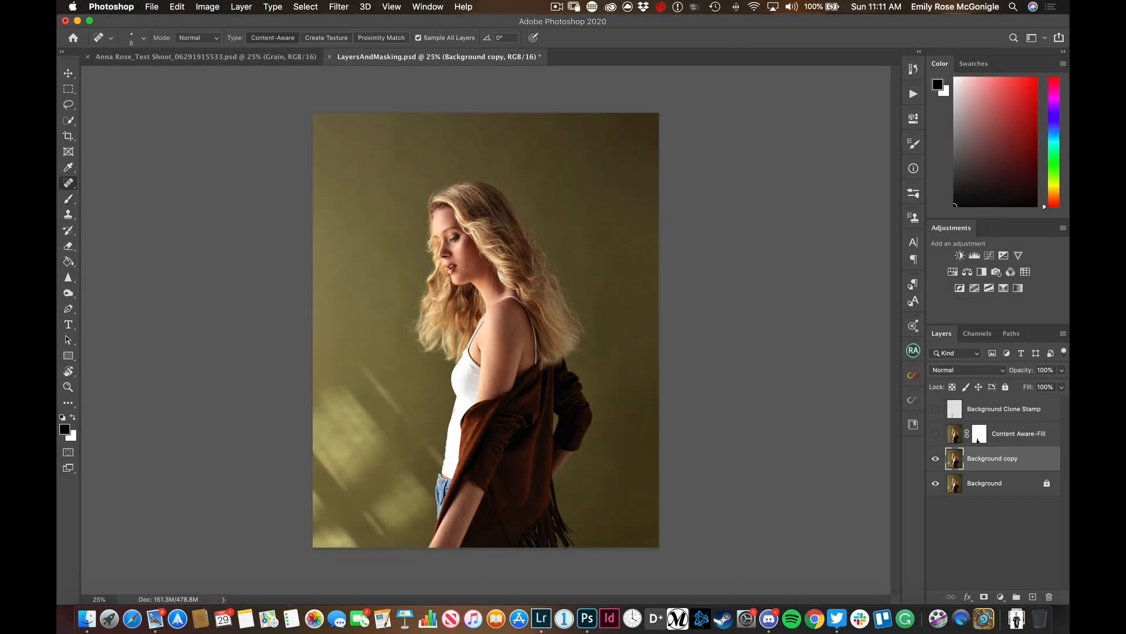
key(l)
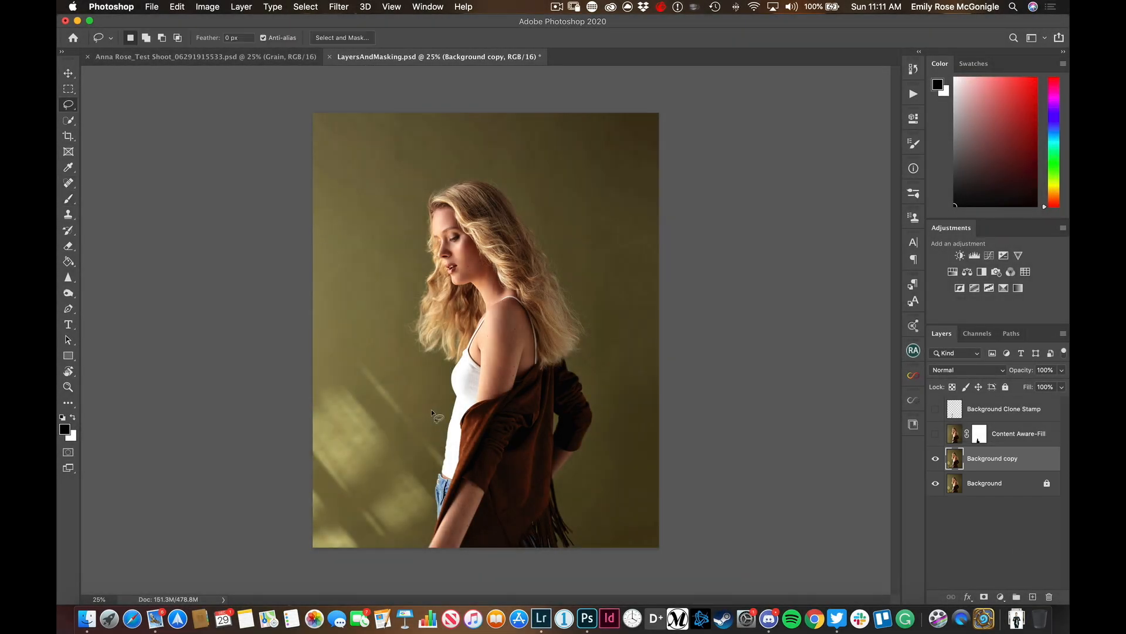
mouse_move(444, 441)
mouse_down()
mouse_move(392, 326)
mouse_move(278, 368)
mouse_move(310, 548)
mouse_move(408, 550)
mouse_move(444, 506)
mouse_move(441, 434)
mouse_up()
key(shift+BackSpace)
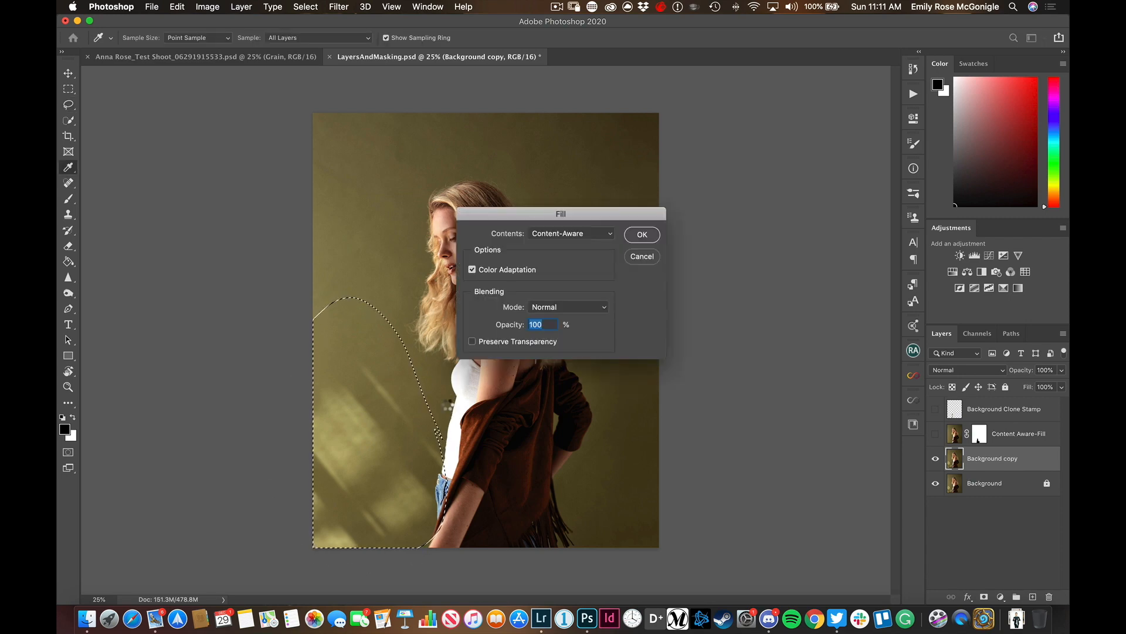
key(Return)
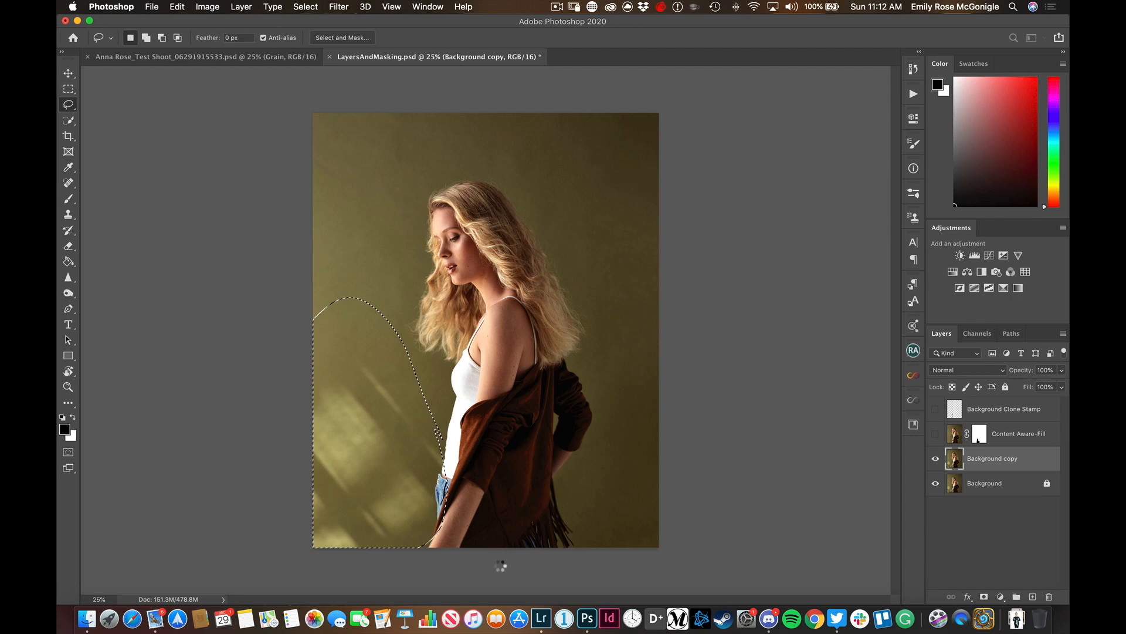
key(super+d)
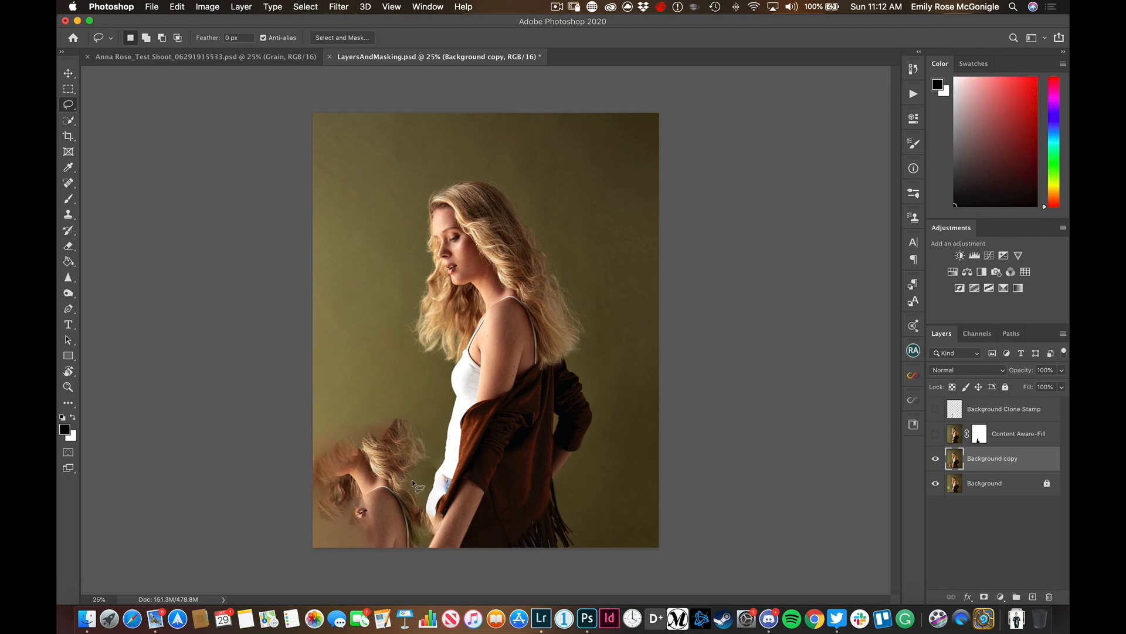
Lasso the stray hair and shoulder patch in the lower background and fill it with Content-Aware on the Background copy
mouse_move(410, 403)
mouse_down()
mouse_move(314, 528)
mouse_move(455, 487)
mouse_move(427, 425)
mouse_up()
key(shift+BackSpace)
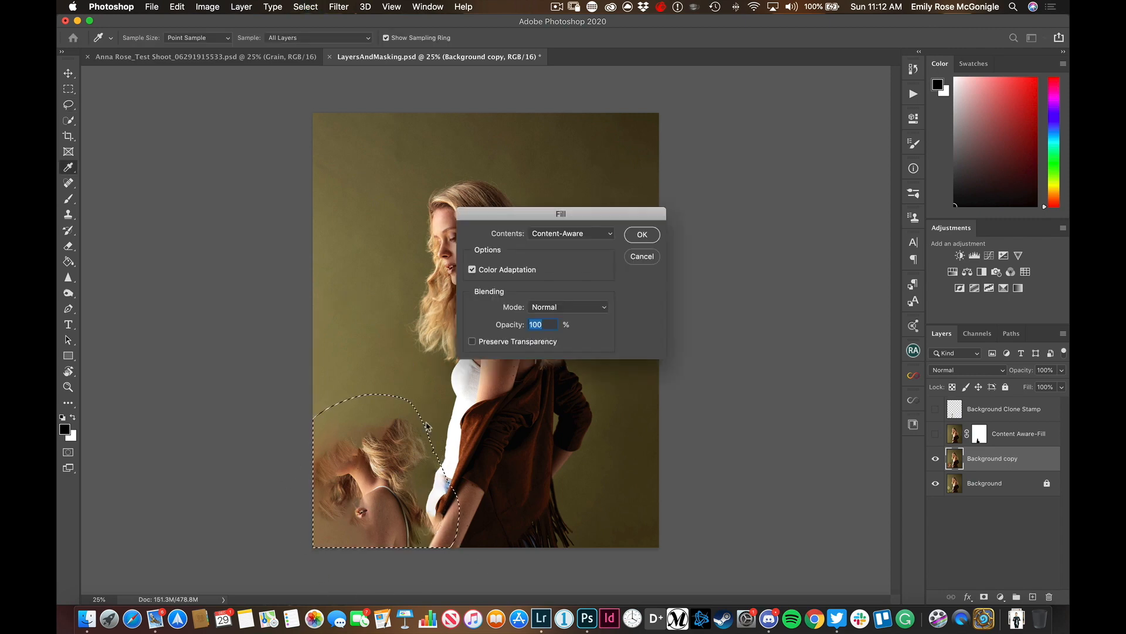
key(Escape)
key(super+d)
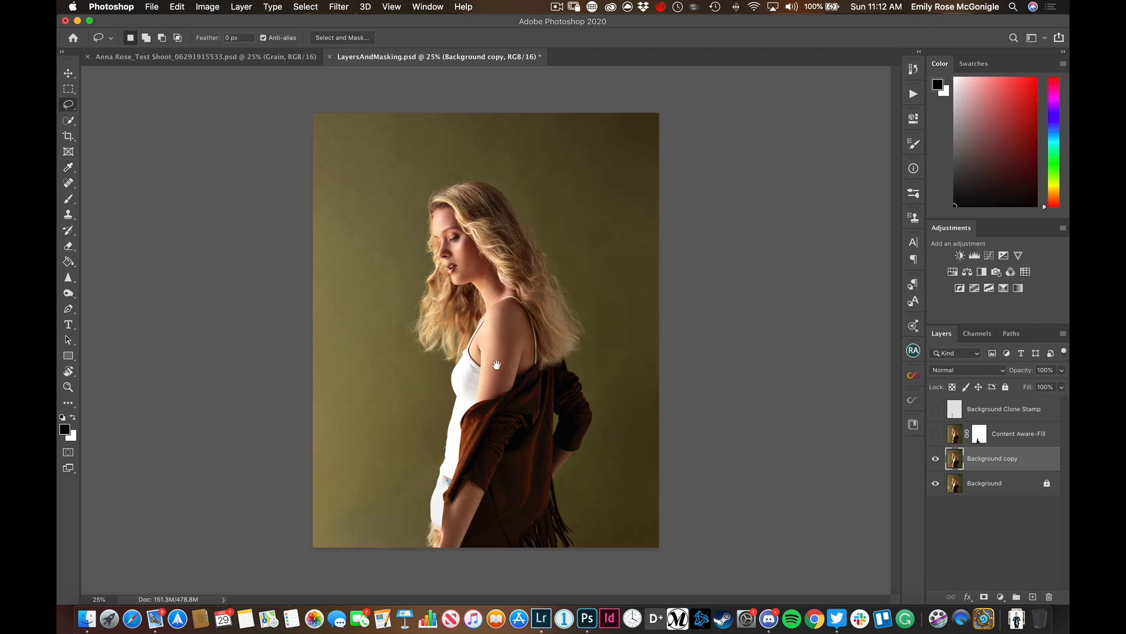
Erase the distorted fill over the jeans, sleeve edge and forearm on the Background copy with a 100 px Eraser
key(super+plus)
key(super+plus)
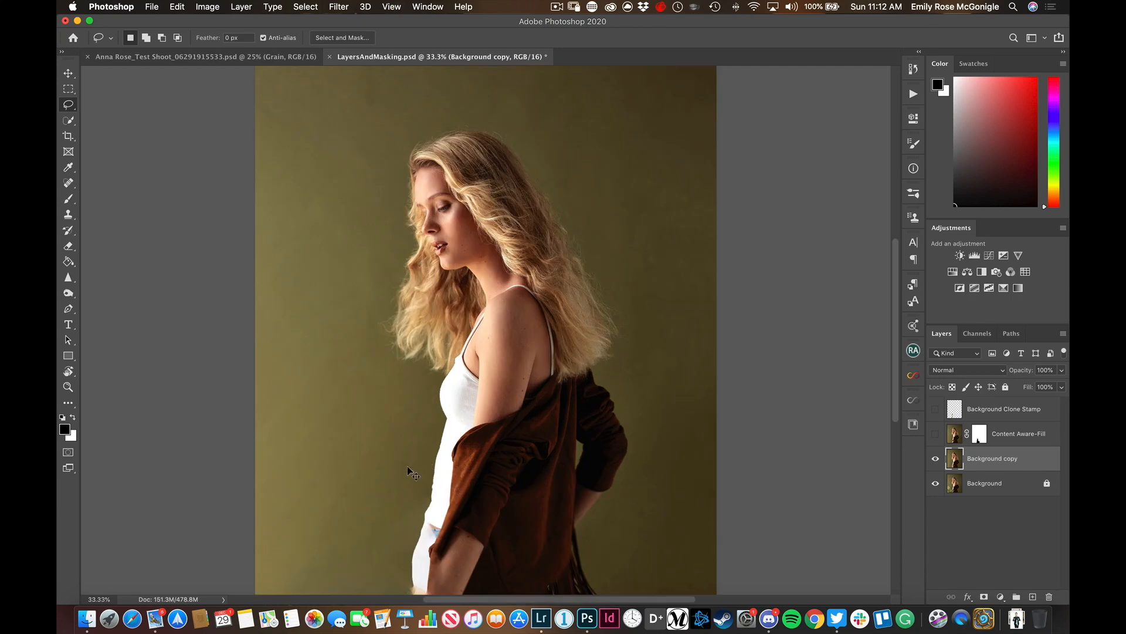
drag(494, 356, 508, 280)
key(super+plus)
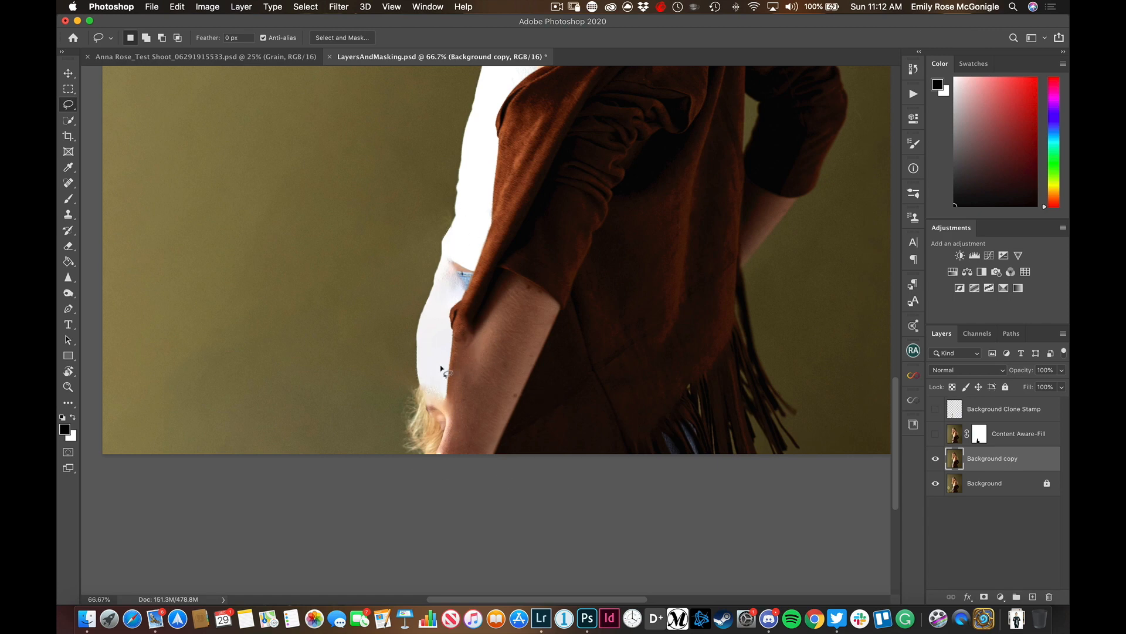
key(e)
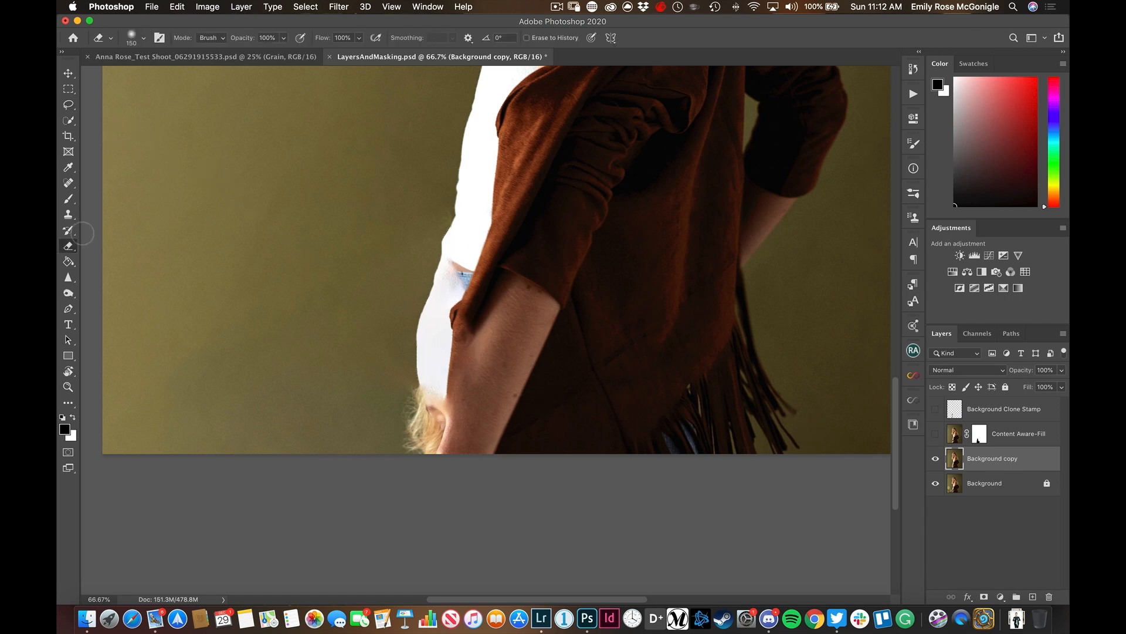
key(bracketleft)
key(bracketleft)
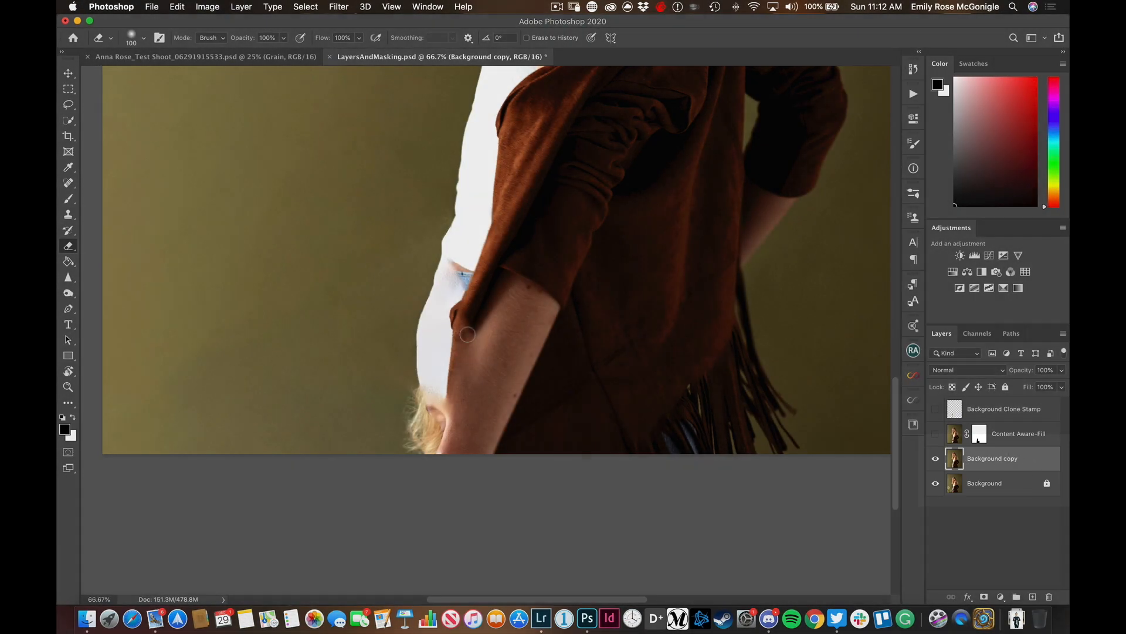
mouse_move(475, 312)
mouse_down()
mouse_move(494, 343)
mouse_move(446, 465)
mouse_move(438, 434)
mouse_up()
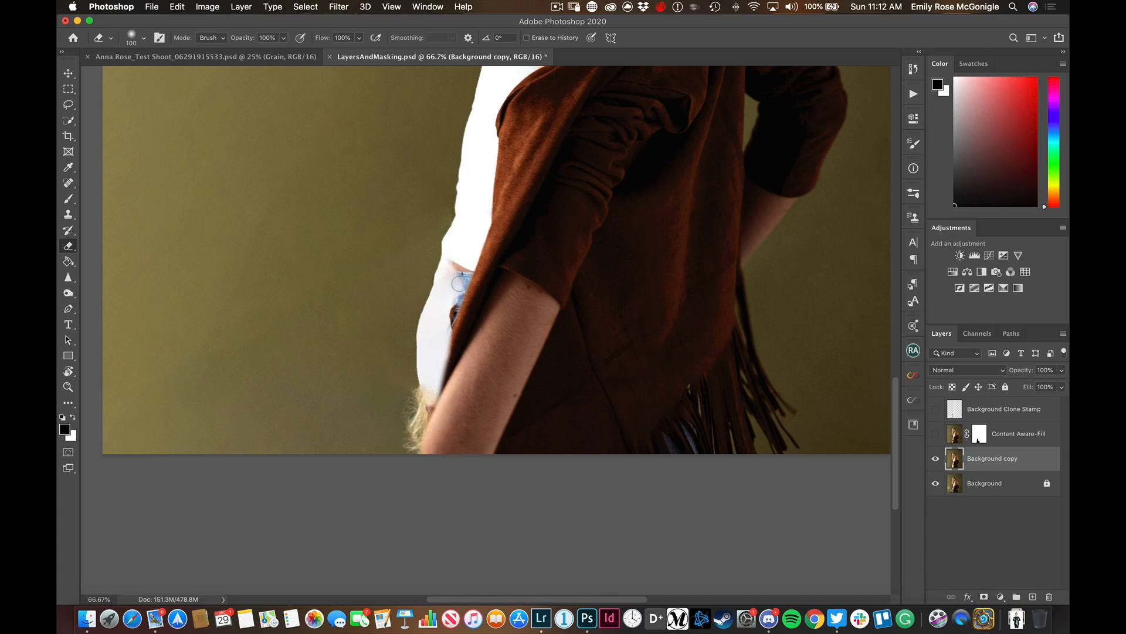
mouse_move(463, 292)
mouse_down()
mouse_move(455, 238)
mouse_move(440, 283)
mouse_up()
mouse_move(435, 329)
mouse_down()
mouse_move(432, 399)
mouse_move(411, 446)
mouse_move(434, 296)
mouse_move(410, 328)
mouse_up()
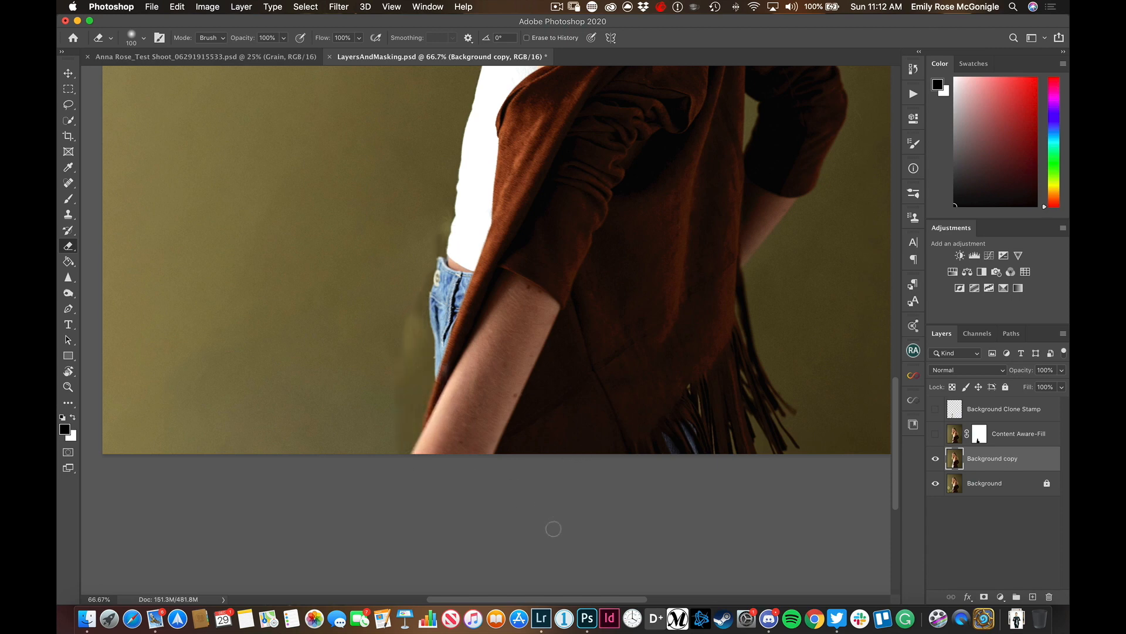
Show the Background copy on its own to examine the erased area, and turn the Background layer back on
key(super+minus)
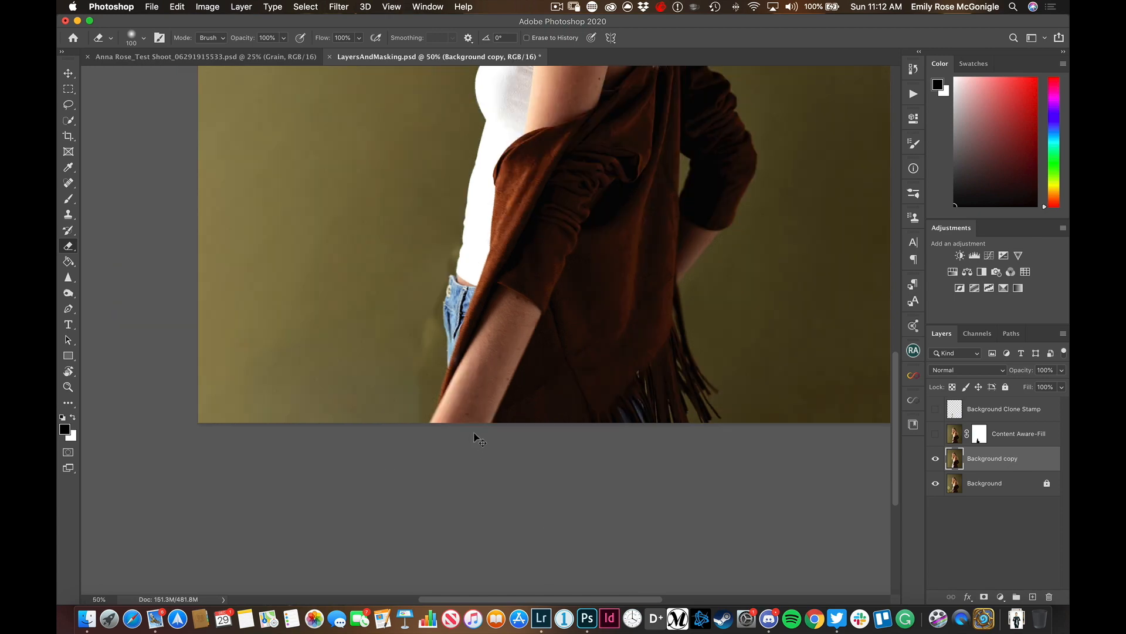
key(super+minus)
key(super+equal)
key(super+equal)
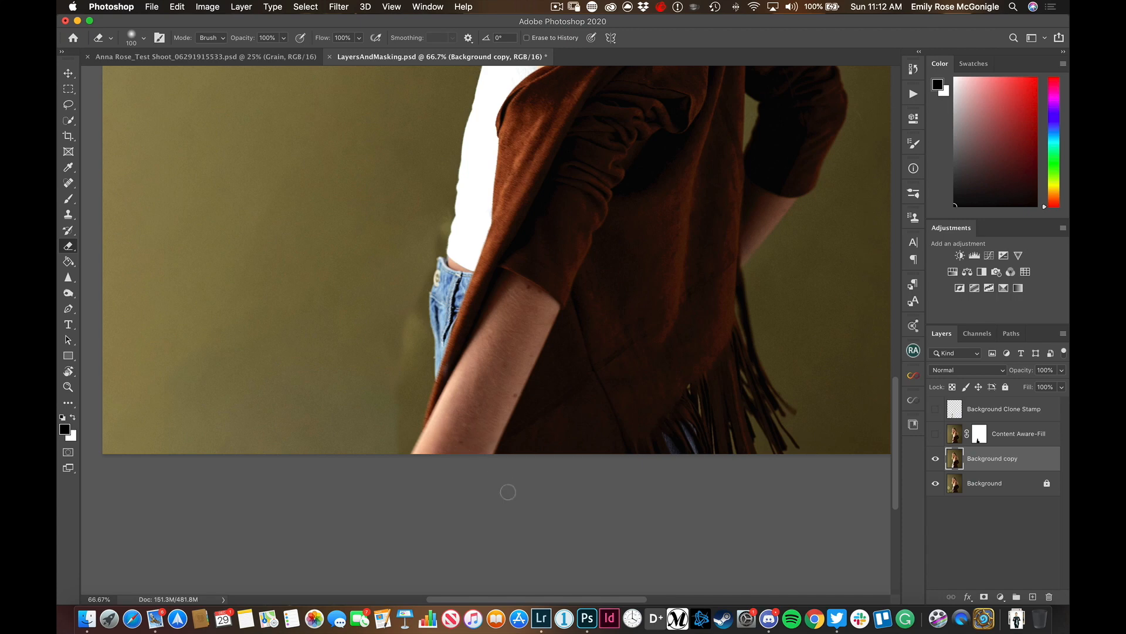
alt+click(934, 459)
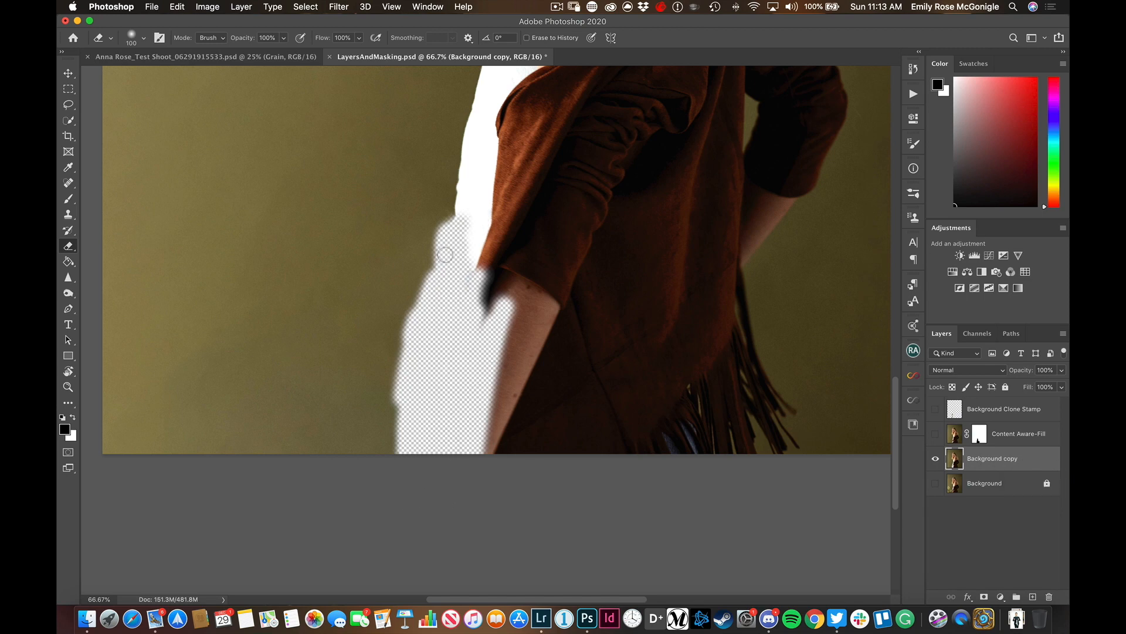
scroll(418, 440, up, 10)
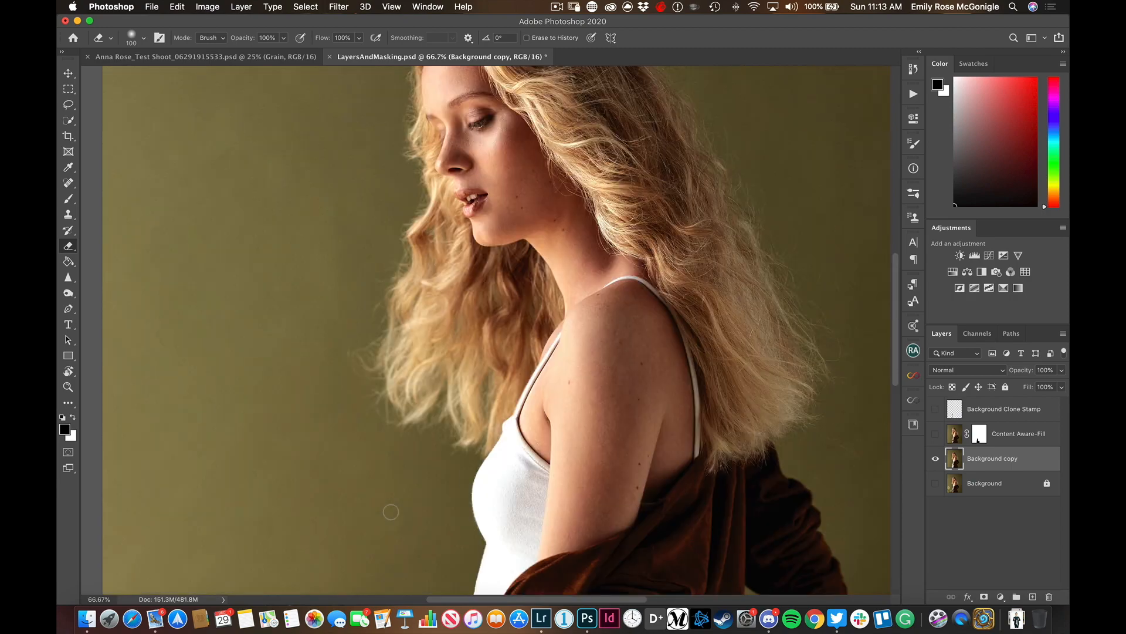
scroll(398, 512, down, 10)
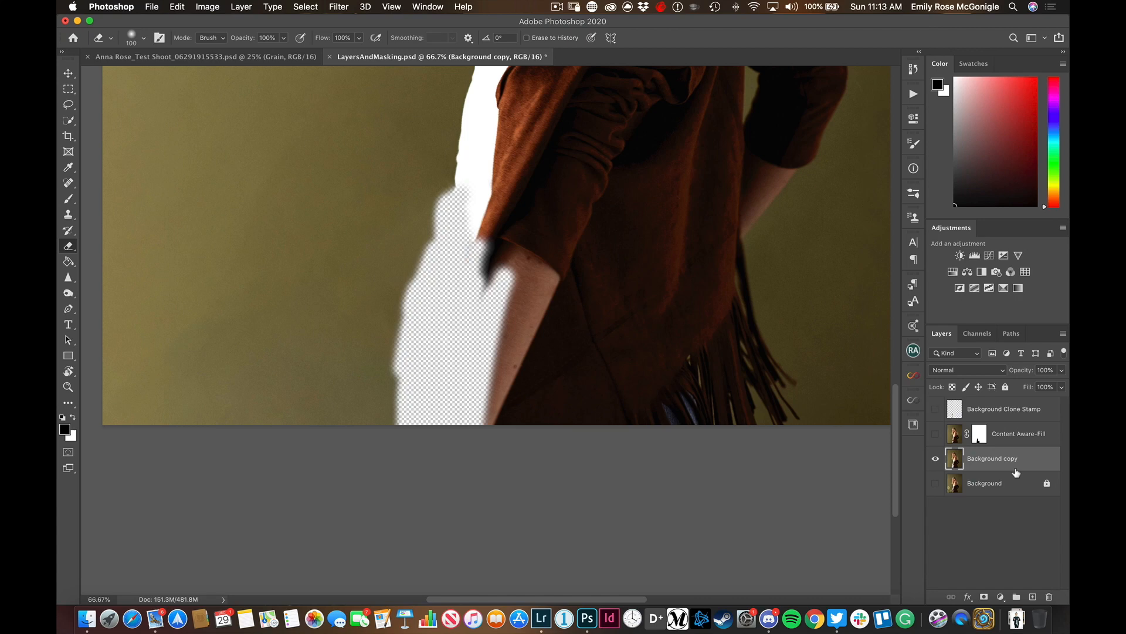
click(935, 483)
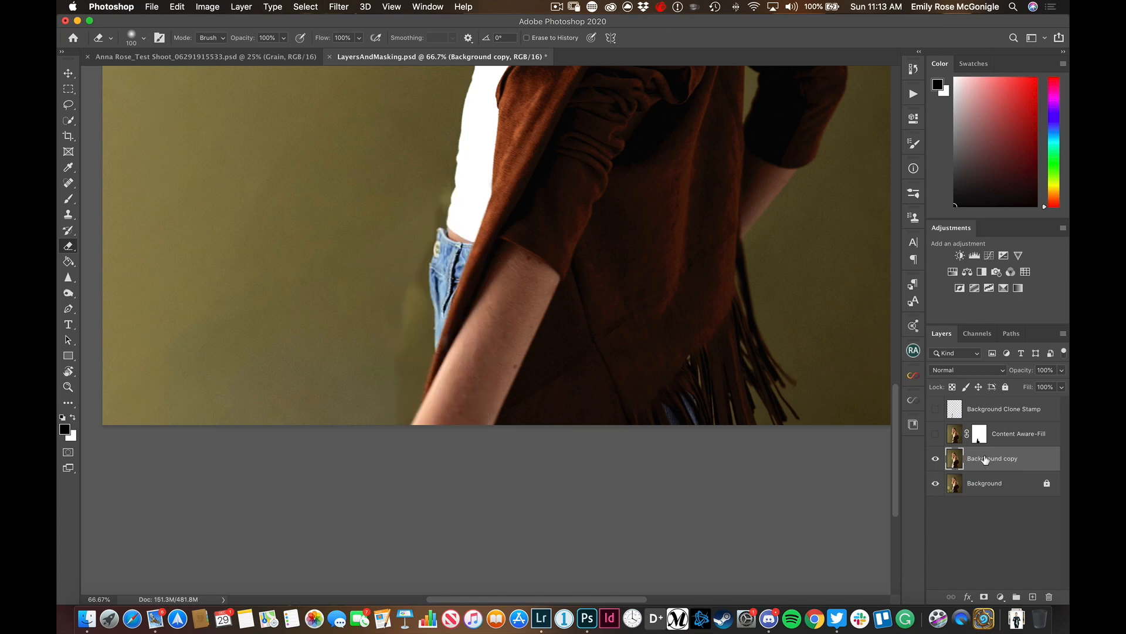
Delete the Background copy layer and make the Content Aware-Fill and Background Clone Stamp layers visible
key(Delete)
click(935, 434)
click(935, 409)
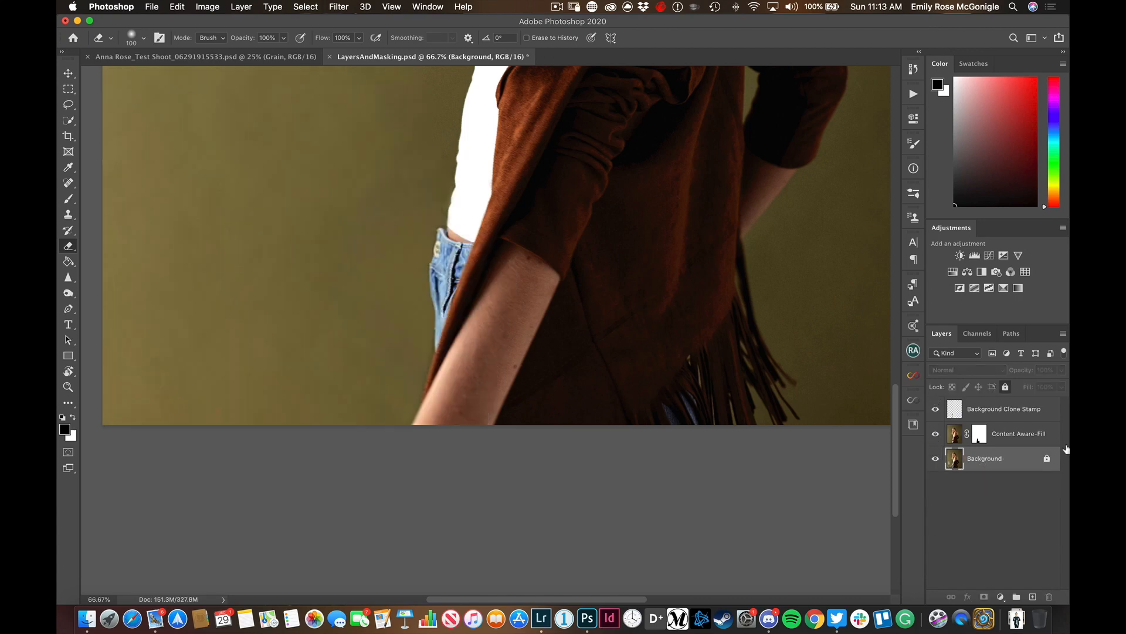
Paint white on the Content Aware-Fill mask over the jeans, sleeve and forearm with a 125 px brush to reveal the fill
click(979, 441)
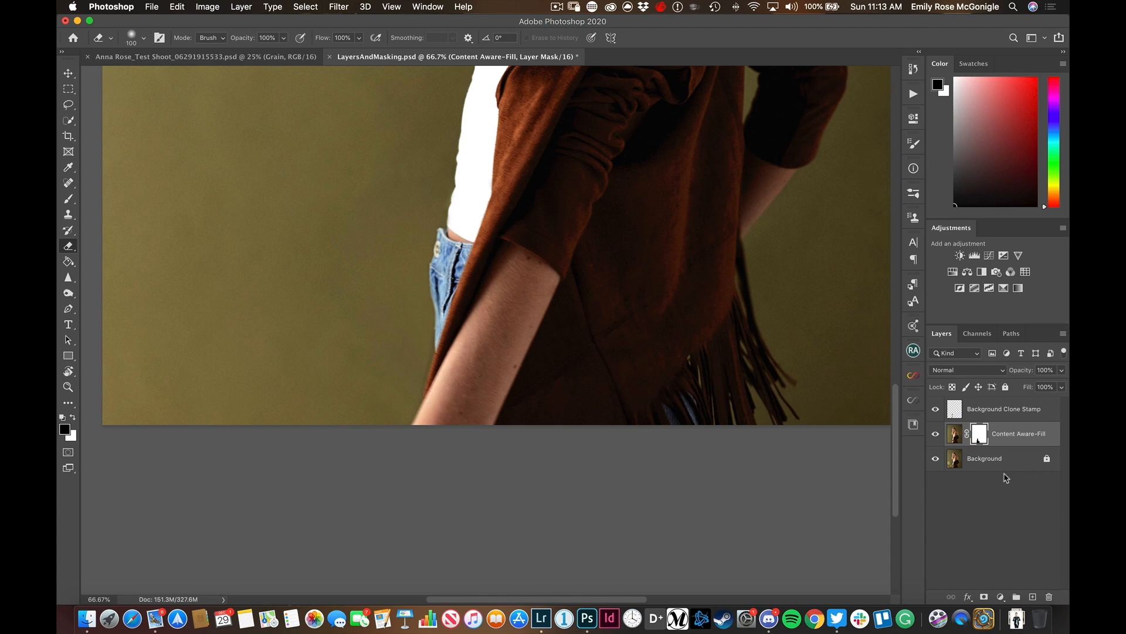
key(b)
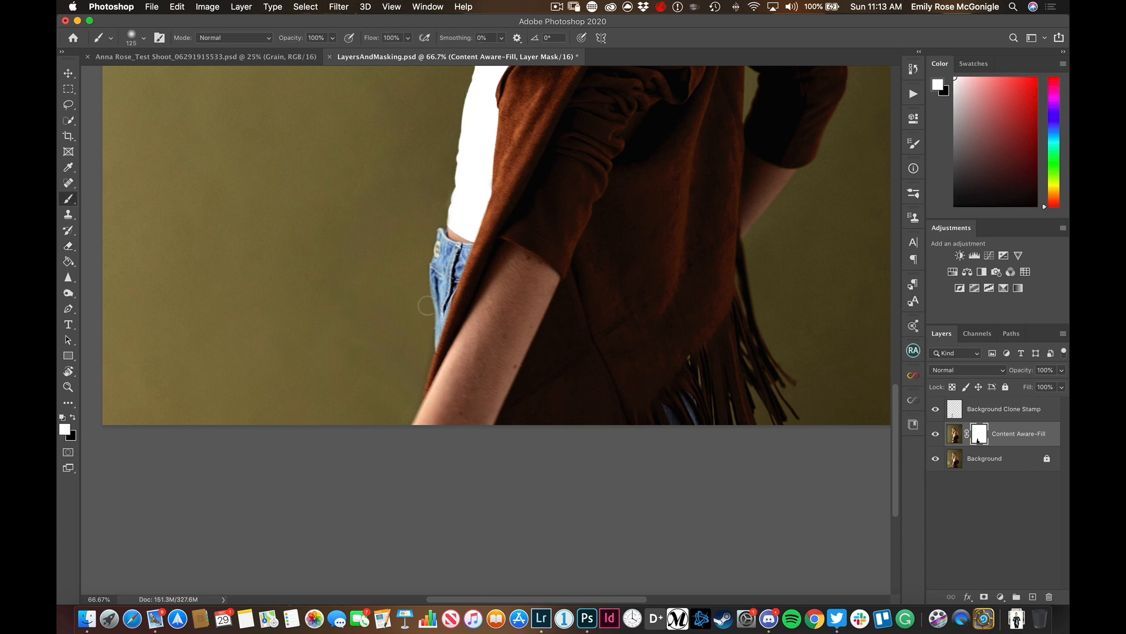
key(x)
mouse_move(427, 339)
mouse_down()
mouse_move(452, 302)
mouse_move(422, 462)
mouse_move(471, 332)
mouse_move(481, 355)
mouse_move(465, 437)
mouse_move(512, 335)
mouse_move(500, 440)
mouse_move(497, 398)
mouse_move(471, 360)
mouse_move(460, 243)
mouse_move(432, 300)
mouse_move(440, 211)
mouse_move(497, 189)
mouse_up()
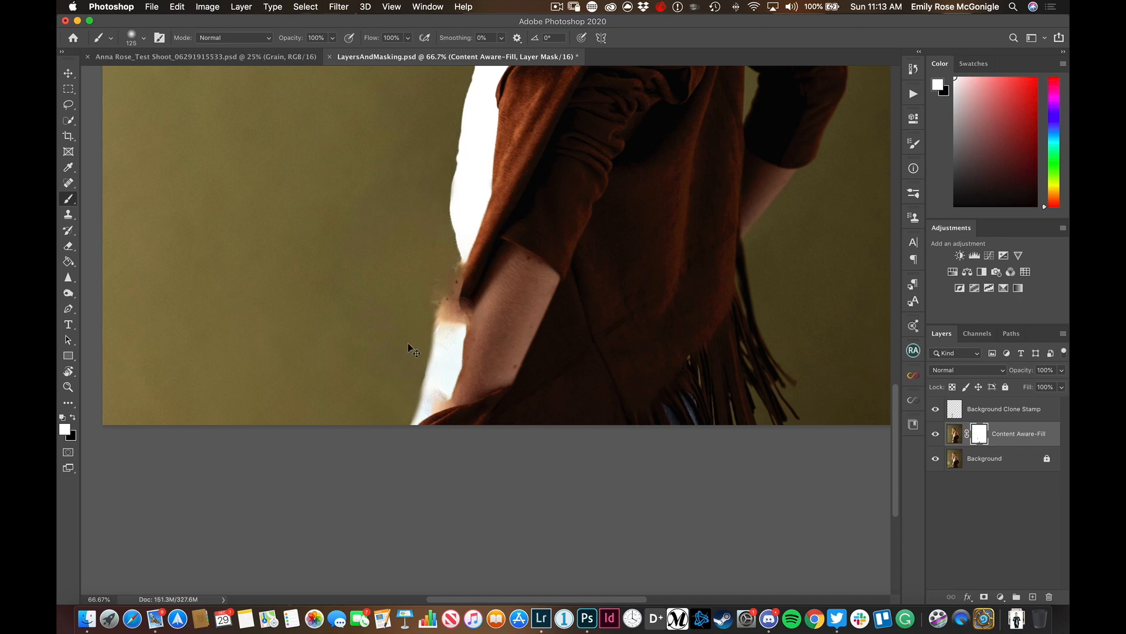
Display the Content Aware-Fill mask on the canvas and undo the white painting on it
alt+click(980, 437)
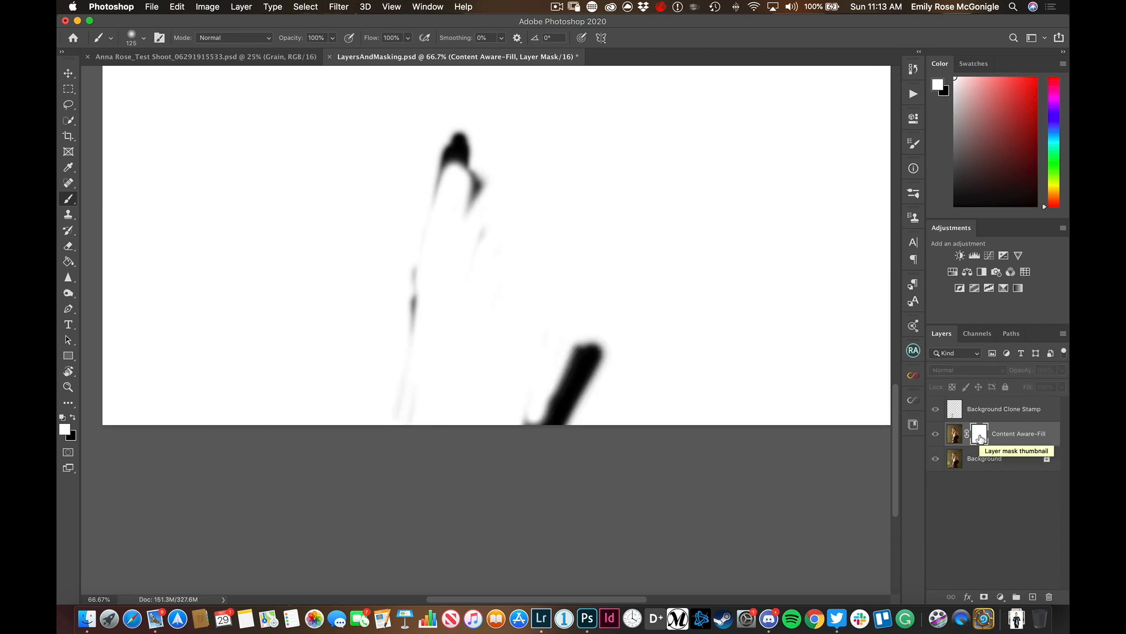
key(super+z)
key(super+z)
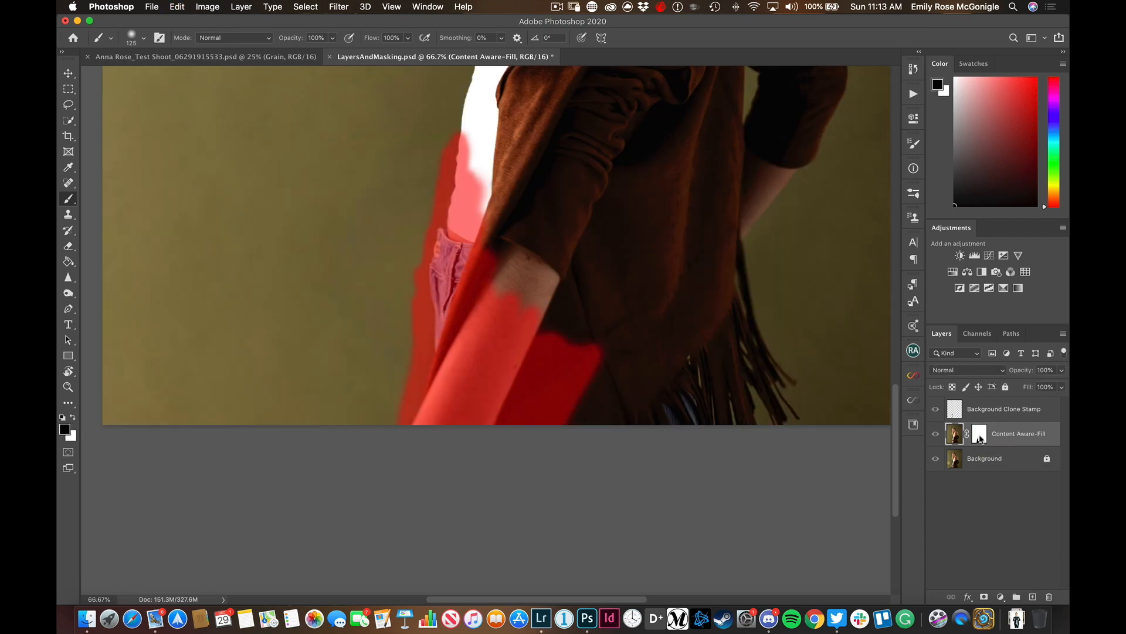
View the Content Aware-Fill mask, then examine the whole retouched portrait
alt+click(979, 434)
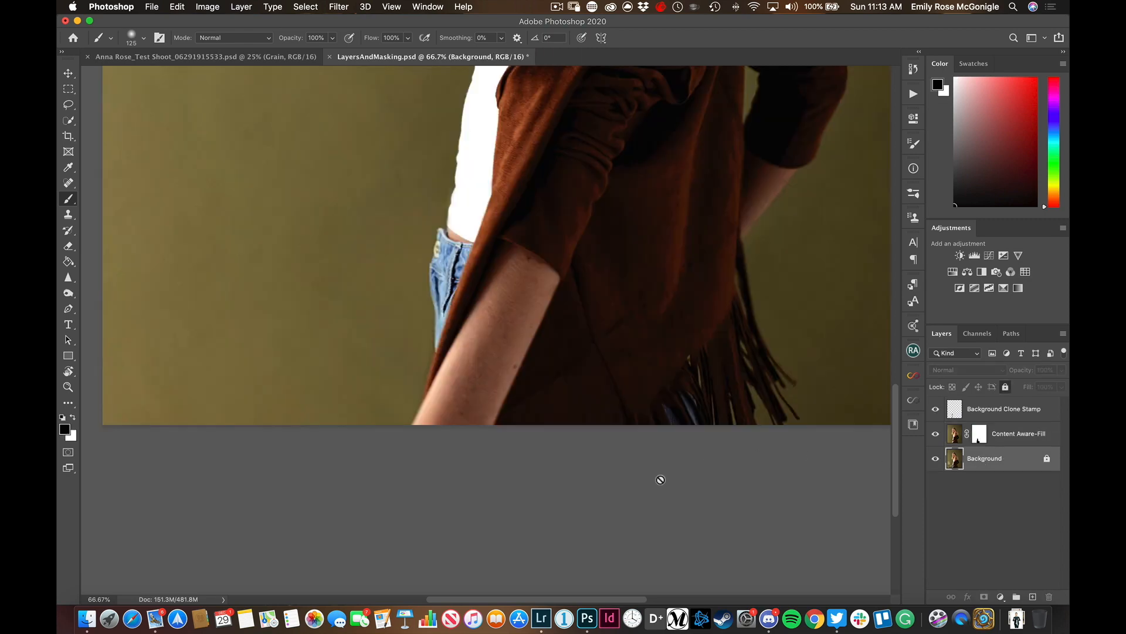
scroll(663, 481, up, 5)
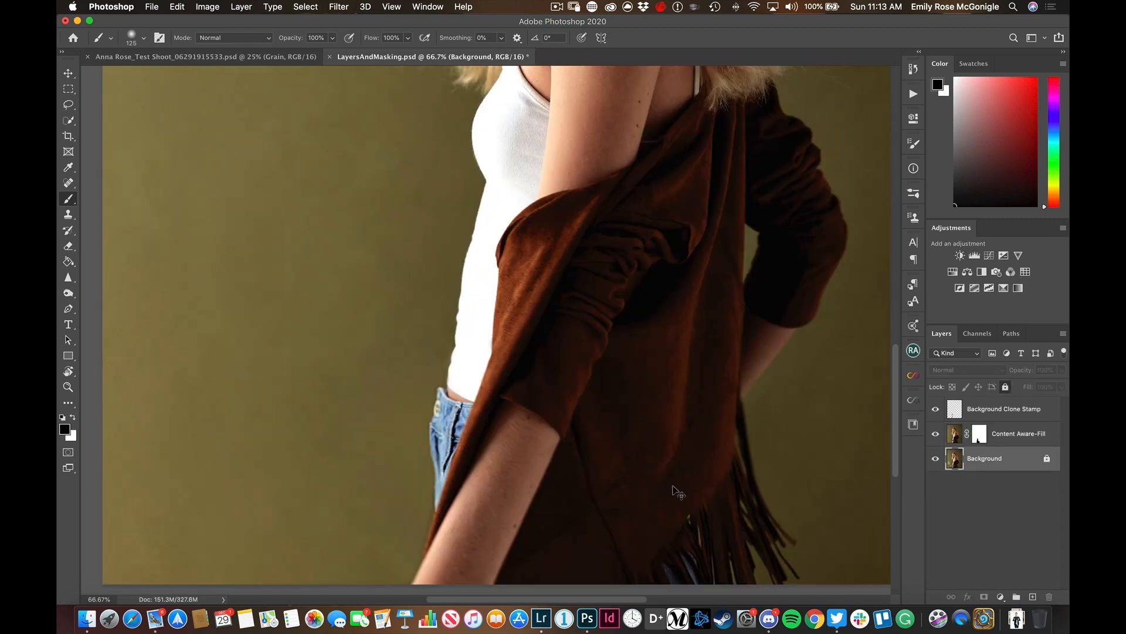
scroll(678, 493, down, 5)
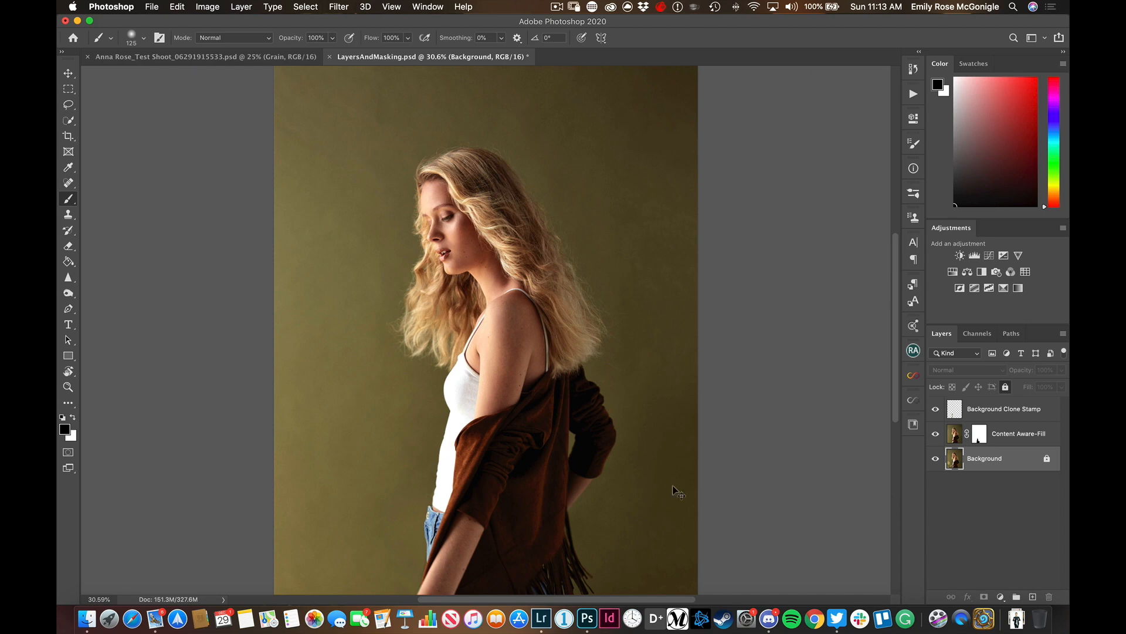
key(super+minus)
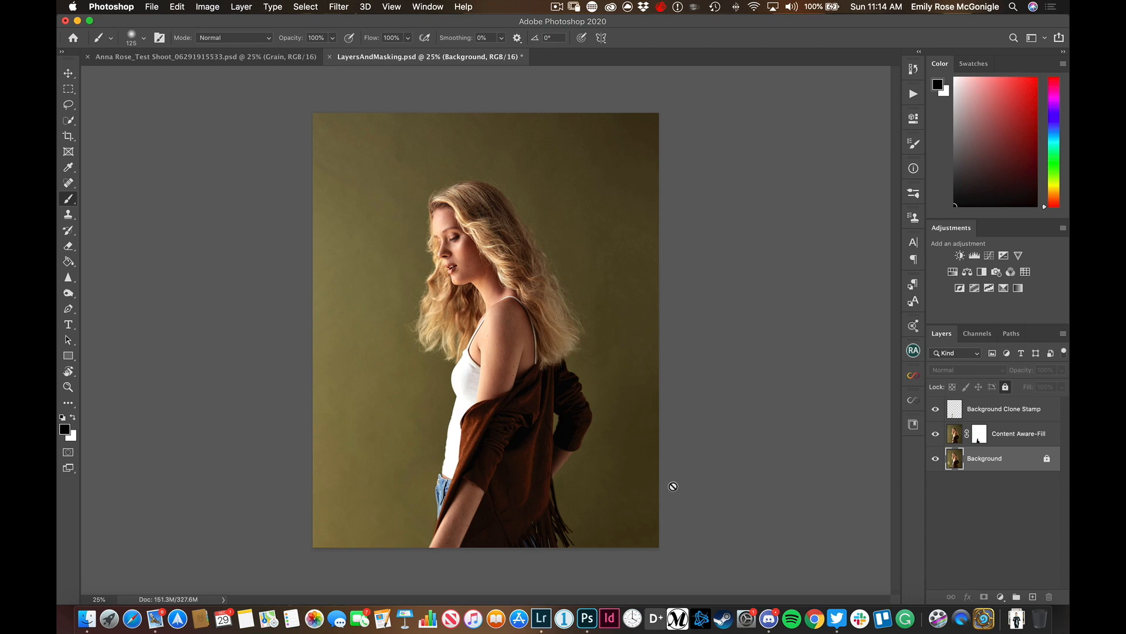
Add a Hue/Saturation adjustment layer above the Background Clone Stamp layer
click(999, 413)
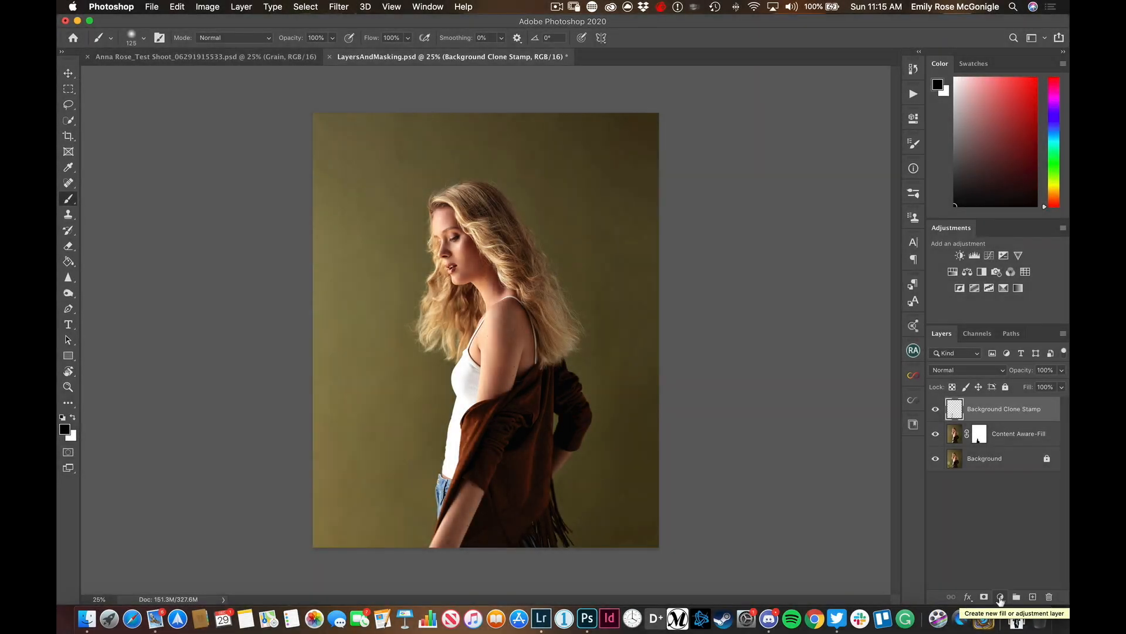
click(1000, 597)
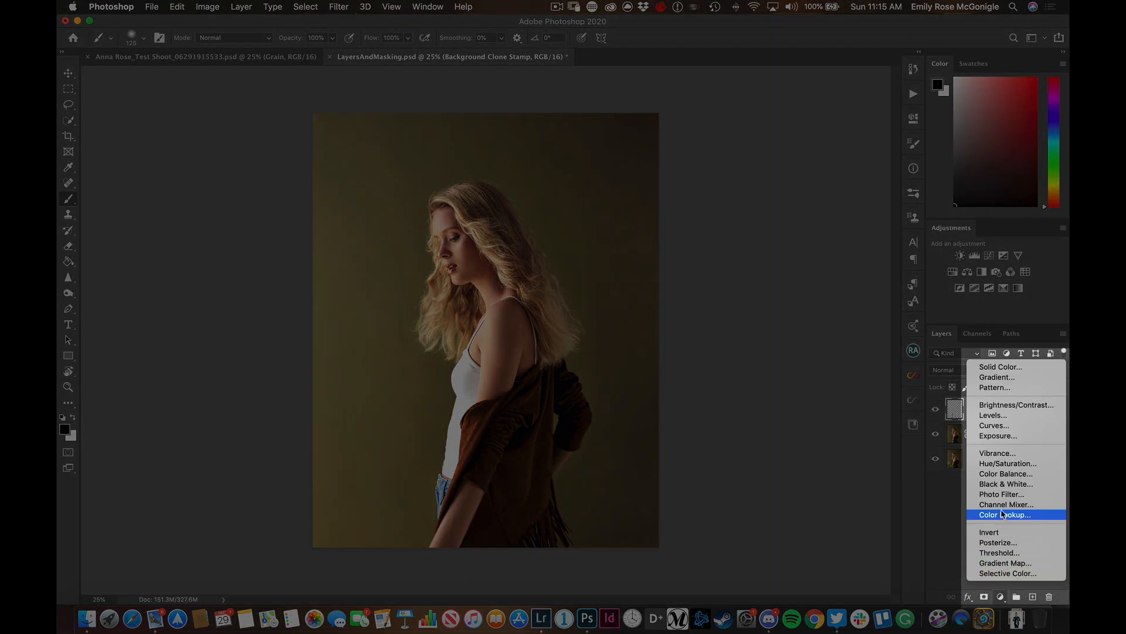
click(1002, 463)
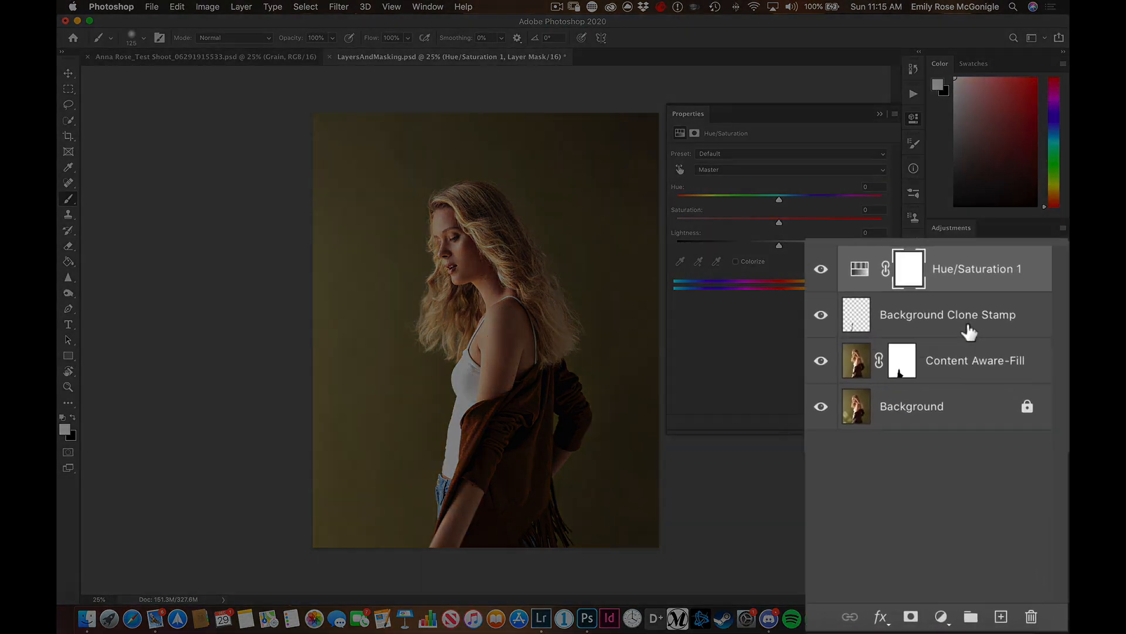
Group the Background Clone Stamp and Content Aware-Fill layers and name the group Light Removal
click(1016, 442)
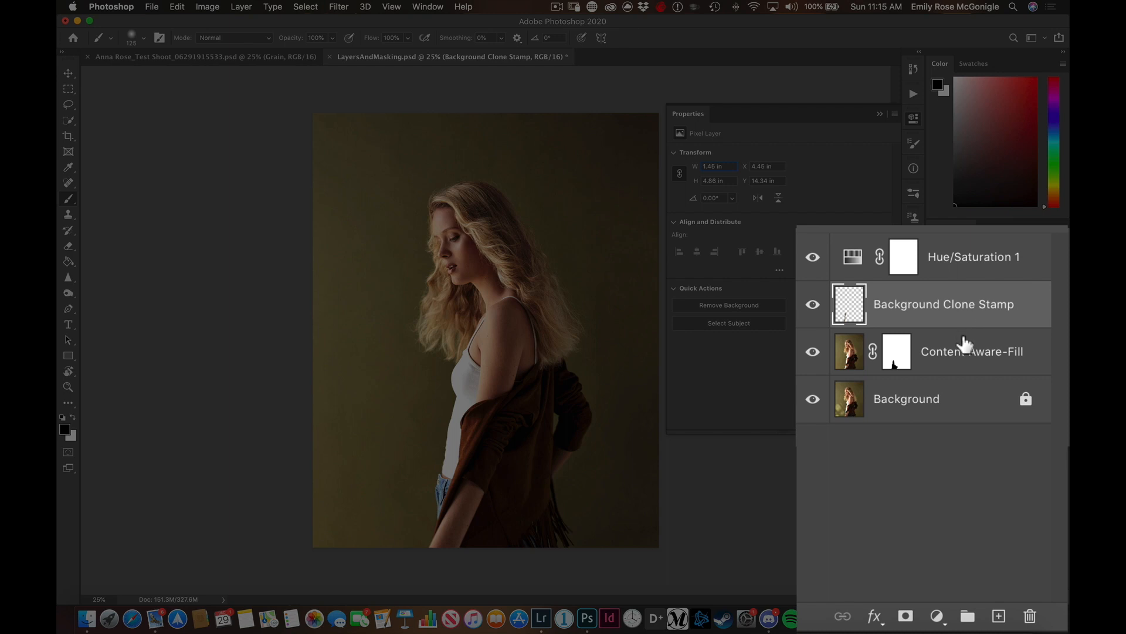
key(shift)
shift+click(969, 365)
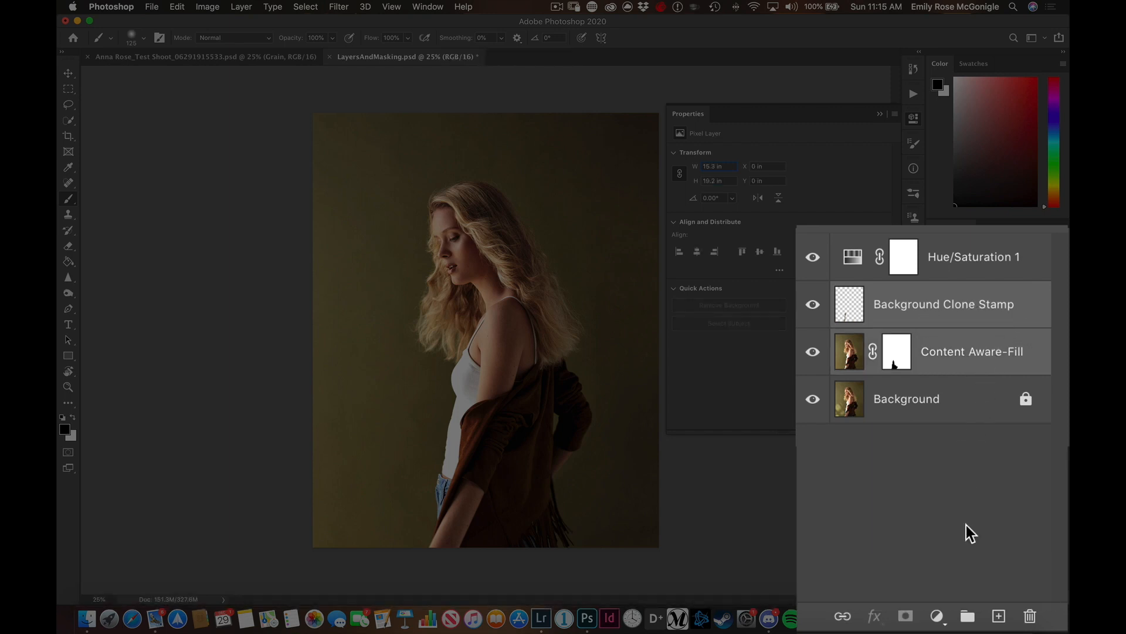
click(967, 616)
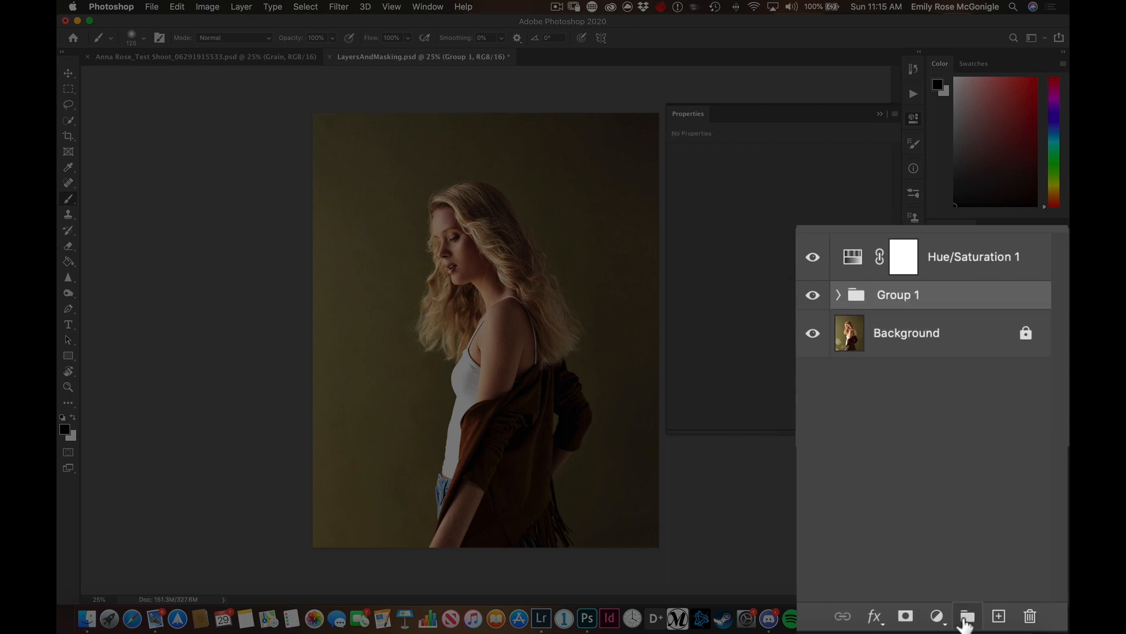
double_click(887, 295)
text(Light Removal.)
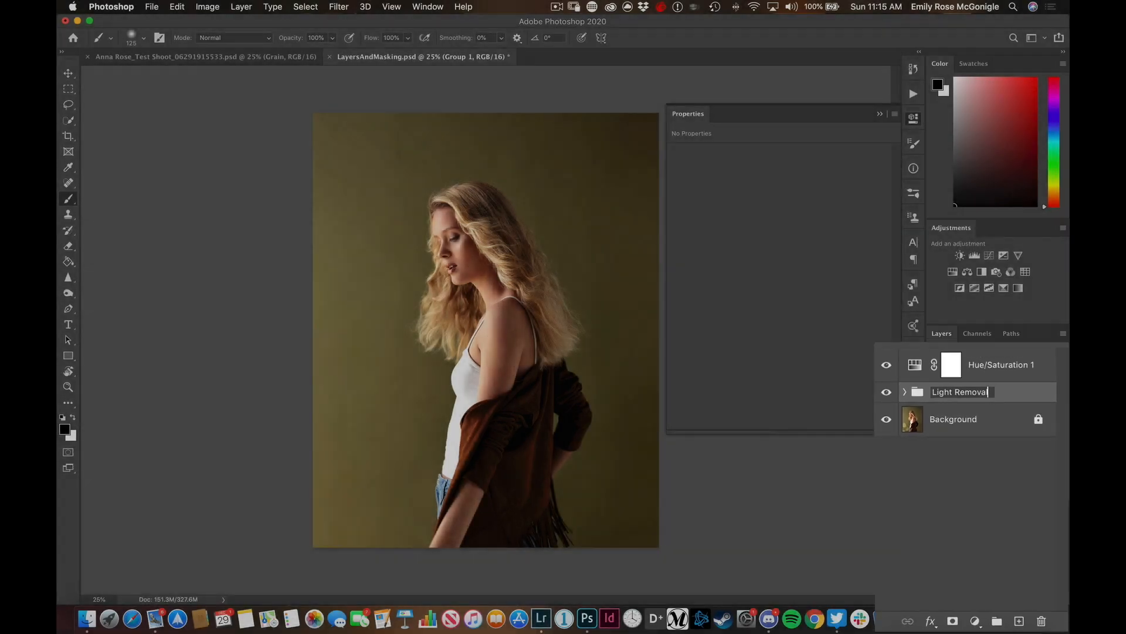
key(Return)
Expand the Light Removal group and compare the portrait with the group hidden and shown
click(951, 430)
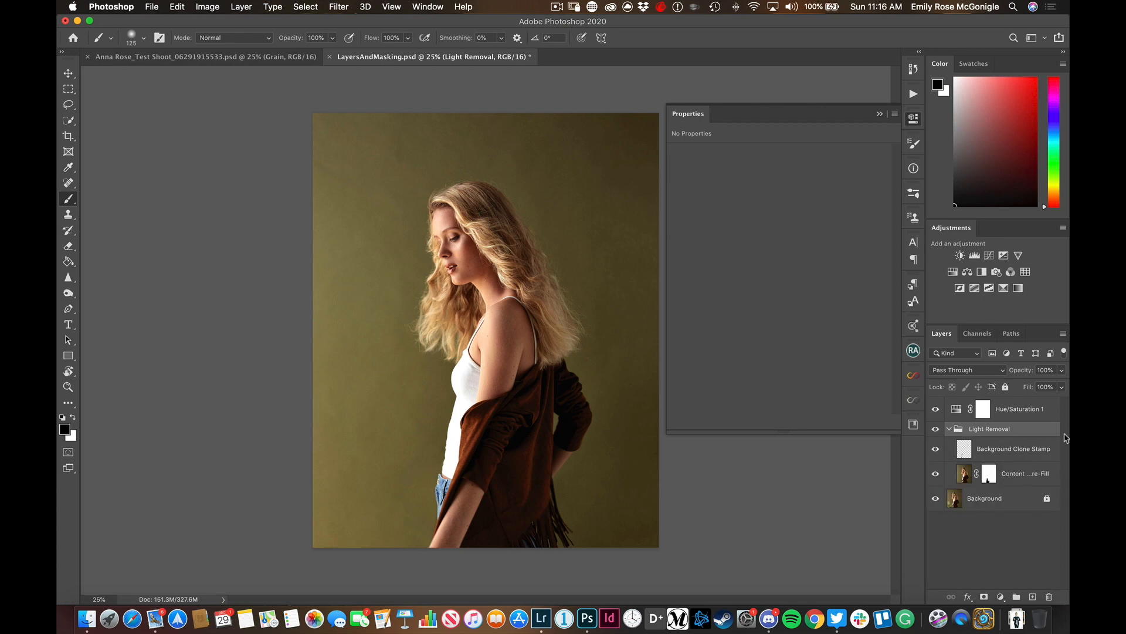
click(936, 430)
click(936, 430)
click(936, 431)
click(937, 430)
click(937, 431)
click(936, 430)
click(949, 429)
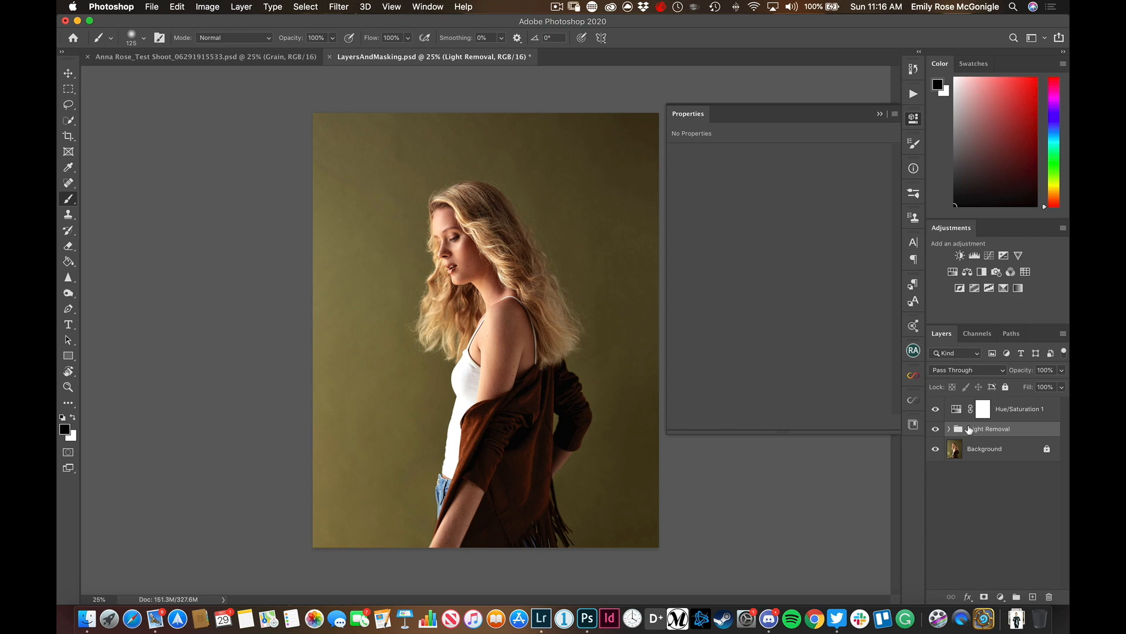
click(948, 429)
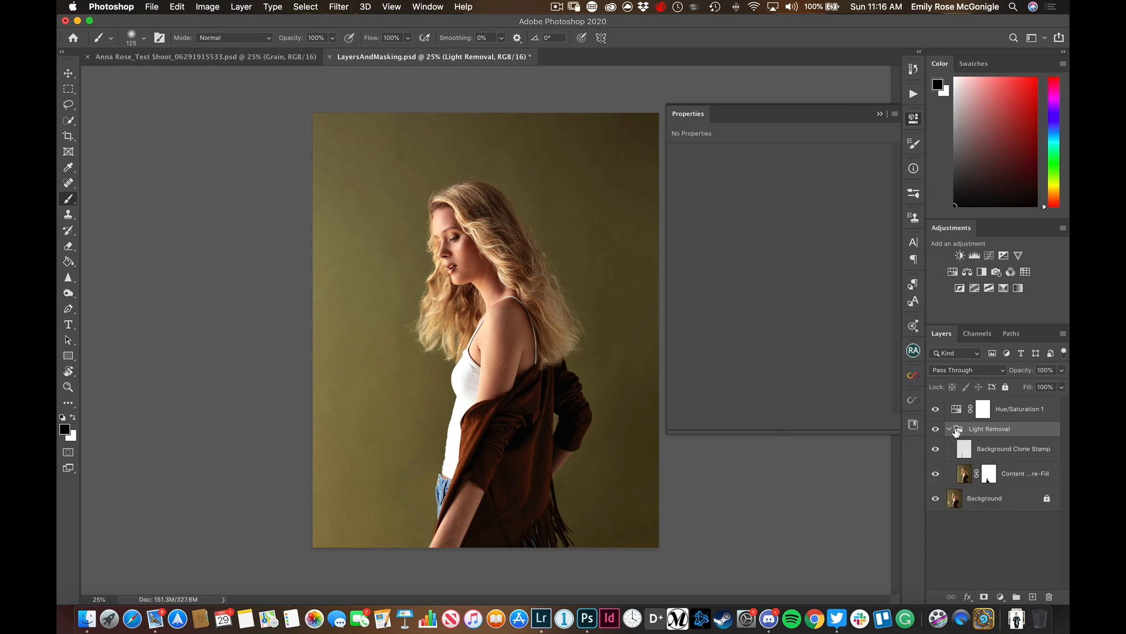
Shift the Hue of the Hue/Saturation 1 adjustment to +30
click(1025, 415)
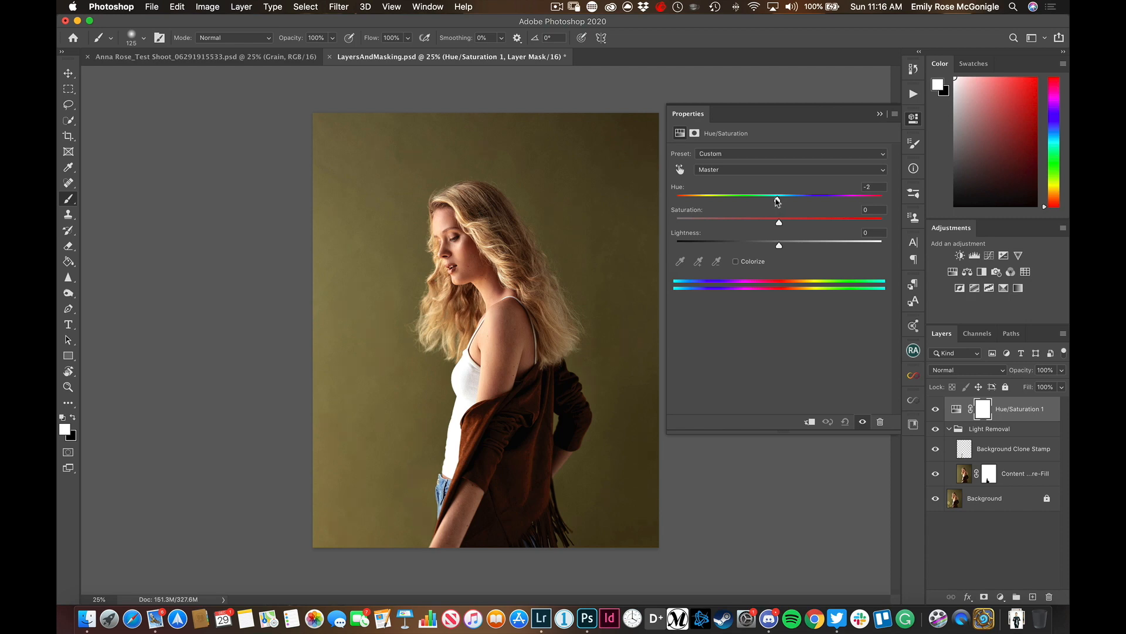
drag(777, 201, 810, 201)
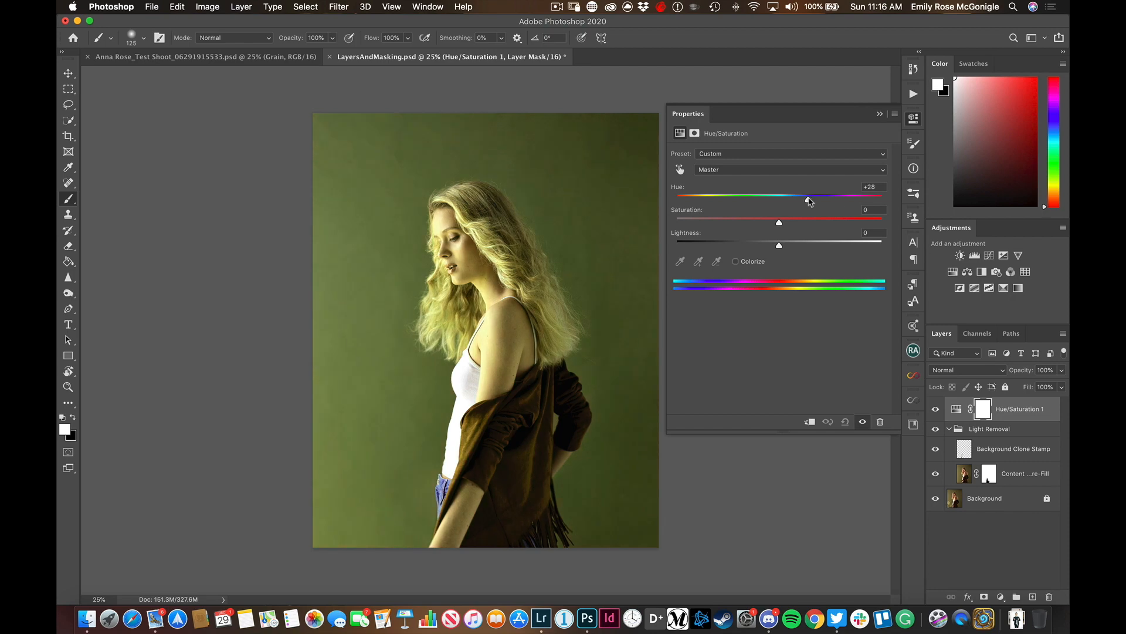
click(984, 413)
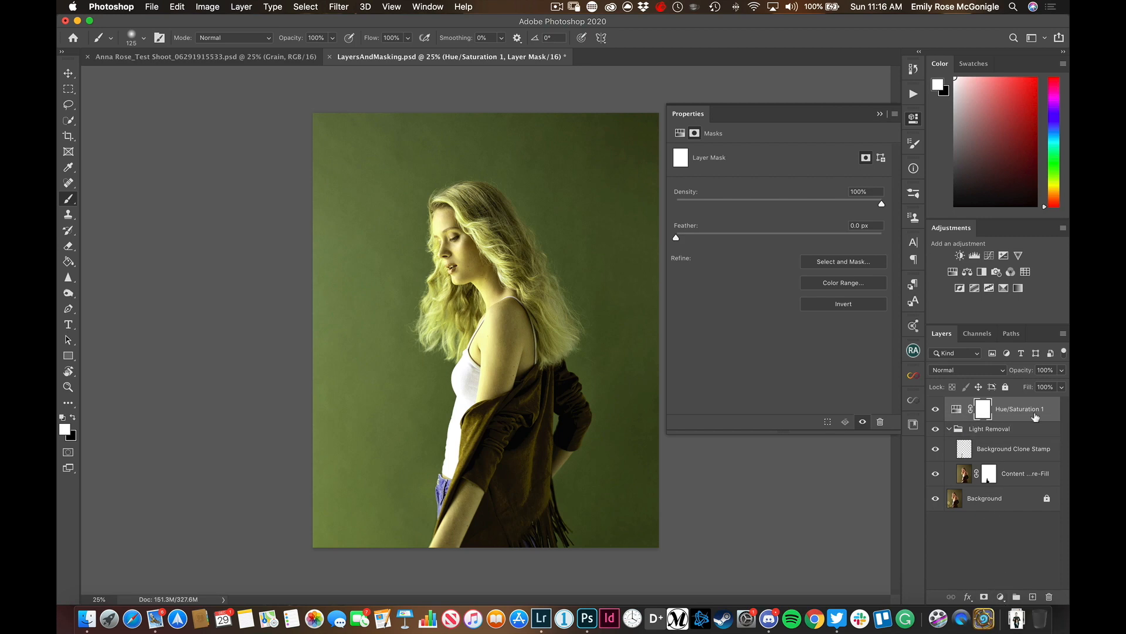
click(1001, 596)
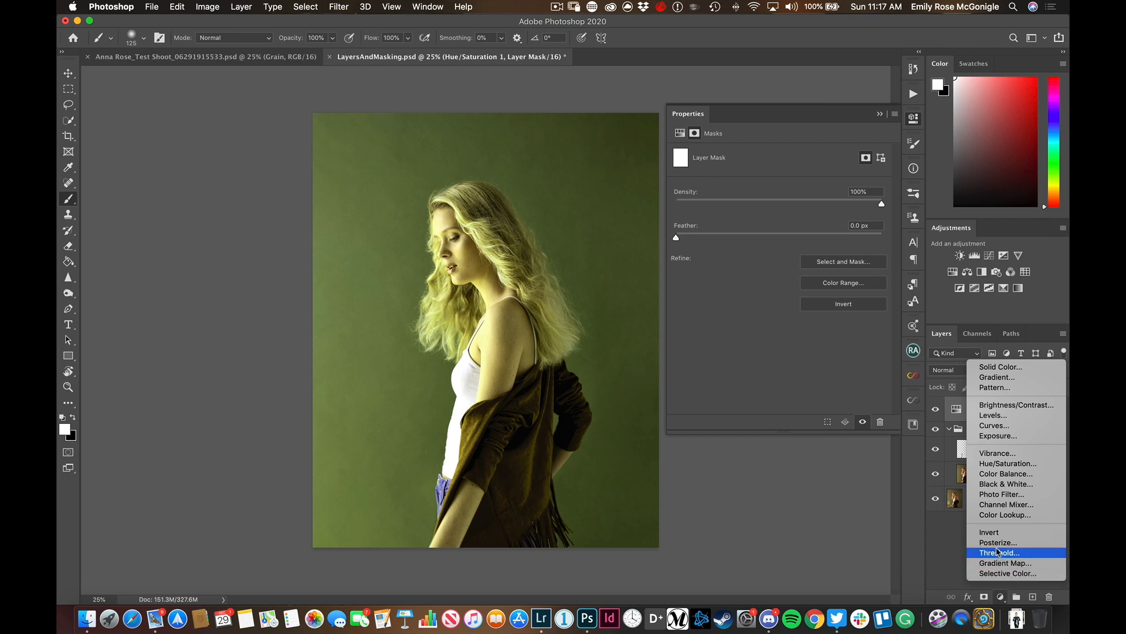
click(954, 413)
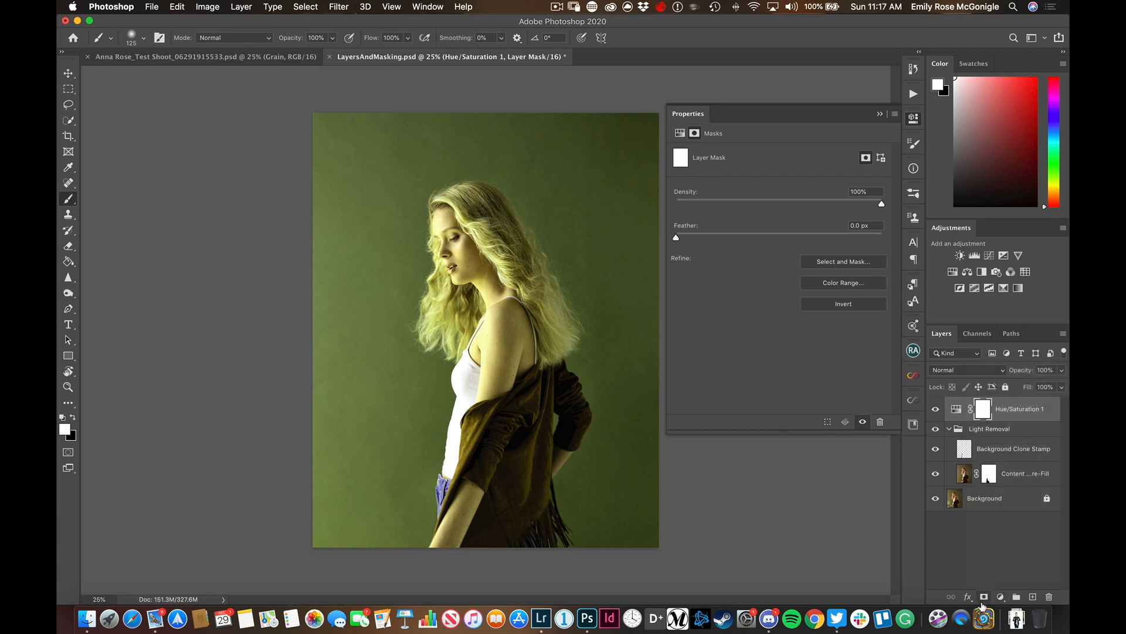
click(1001, 596)
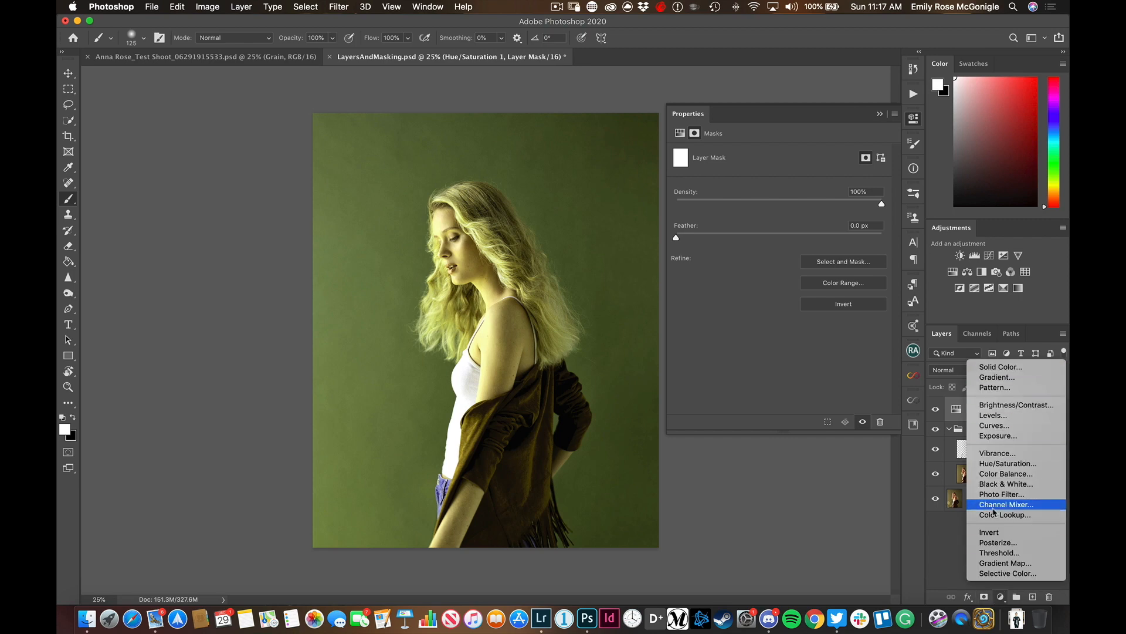
click(954, 535)
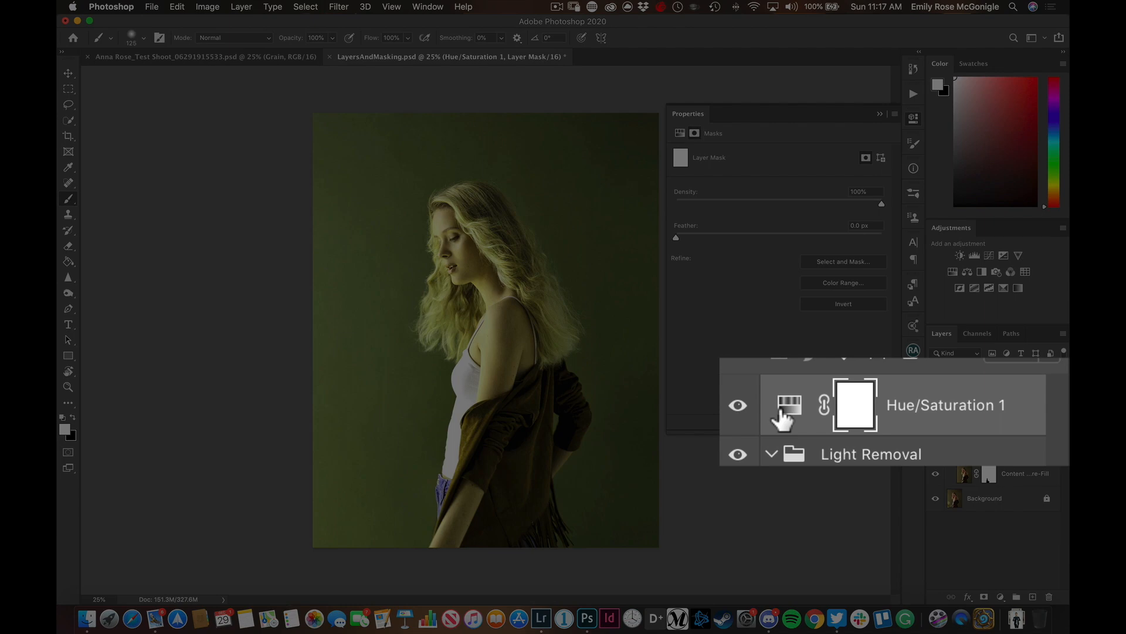
Try a Hue of -16 on the Hue/Saturation 1 adjustment, then reset the adjustment to its defaults
click(957, 411)
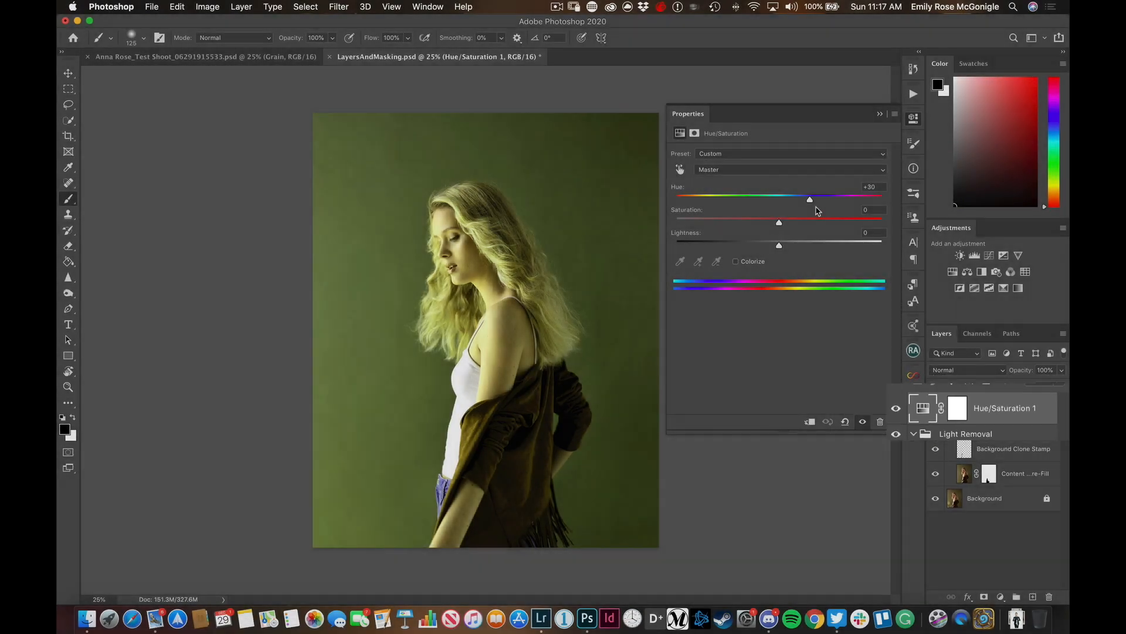
drag(809, 199, 764, 210)
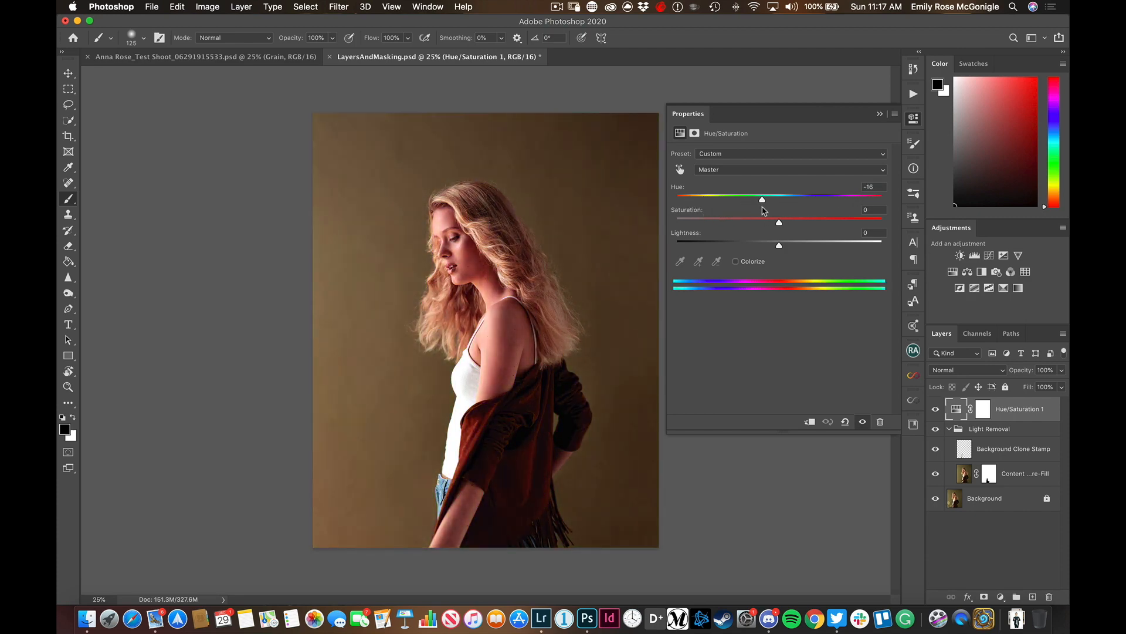
click(845, 423)
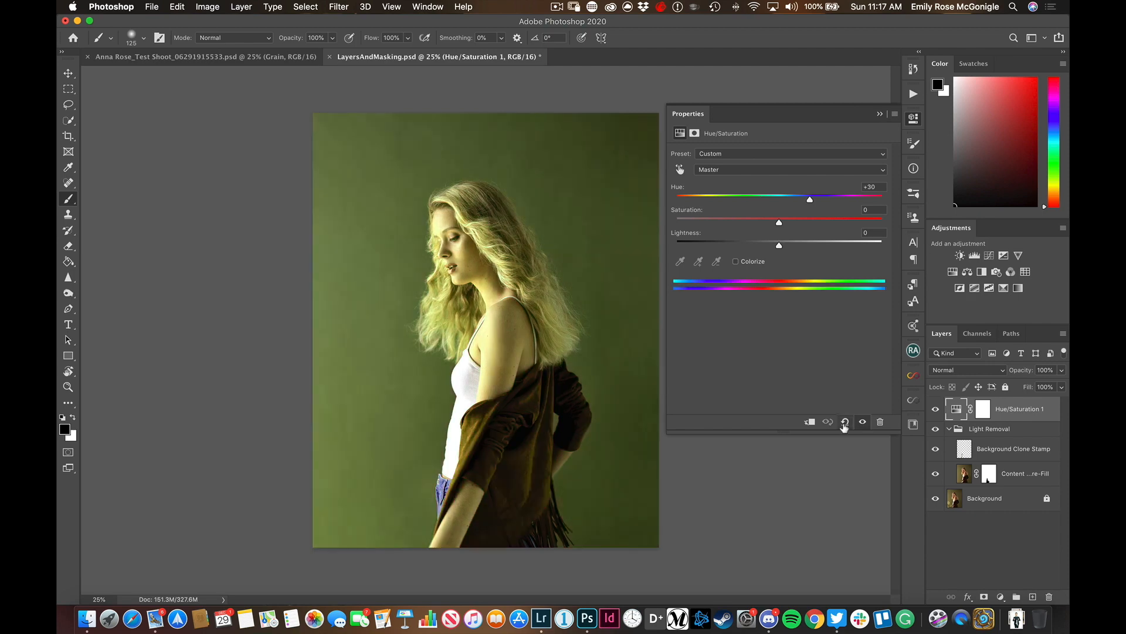
click(844, 423)
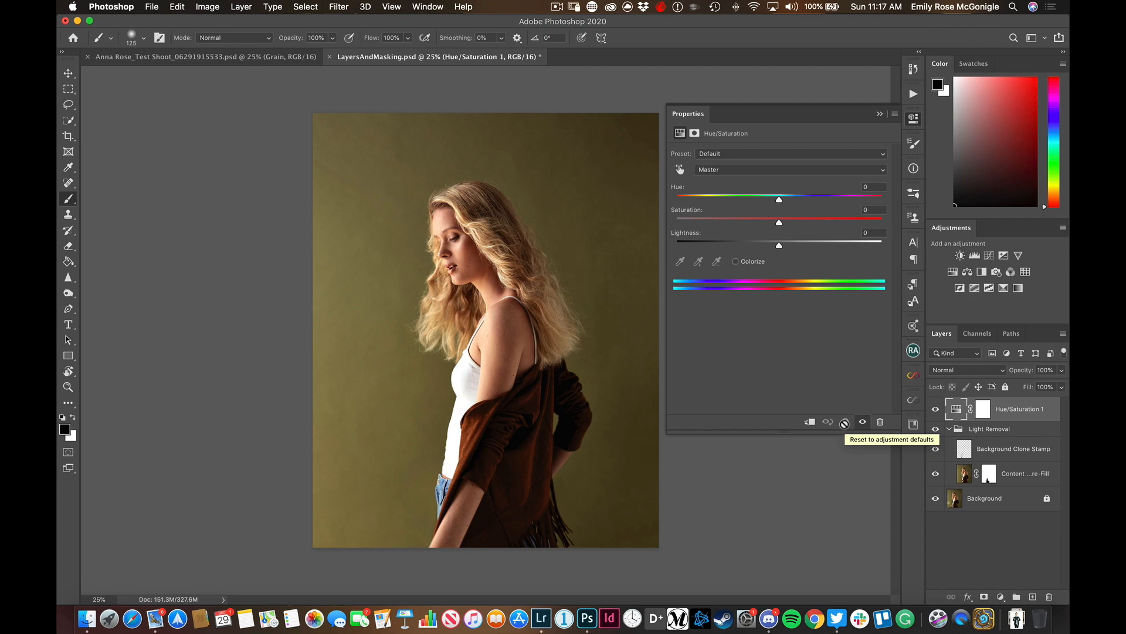
Target the Hue/Saturation 1 layer mask and select the woman automatically with Select Subject
click(983, 409)
key(w)
click(410, 38)
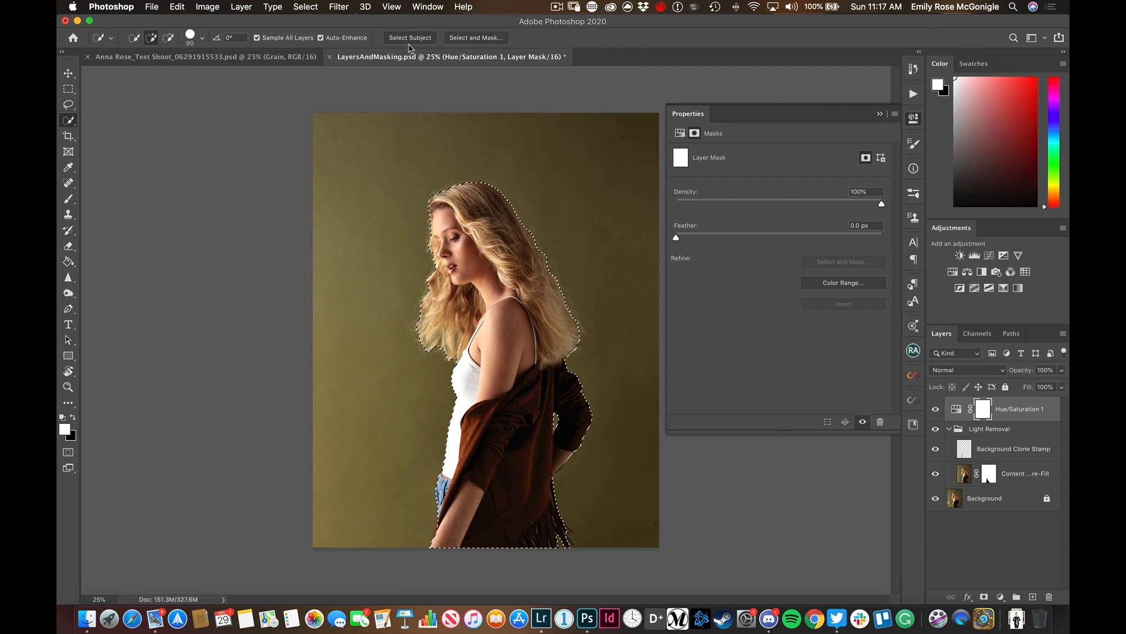
Open Refine Edge for the subject selection and set its edge detection radius to 0.5 px
click(306, 6)
shift+click(352, 169)
text(0.5)
key(Tab)
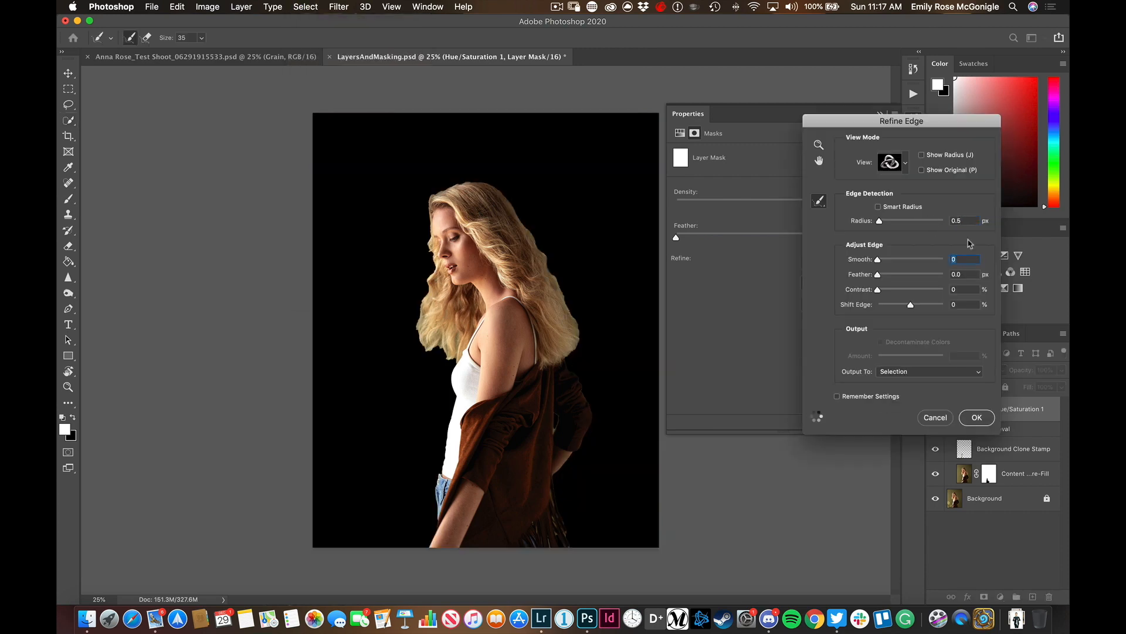
Refine the selection edge along the jacket's fringe and the gap inside the bent arm with a 125 px brush
key(super+plus)
key(super+plus)
key(super+plus)
key(super+plus)
drag(757, 522, 520, 213)
drag(552, 528, 513, 311)
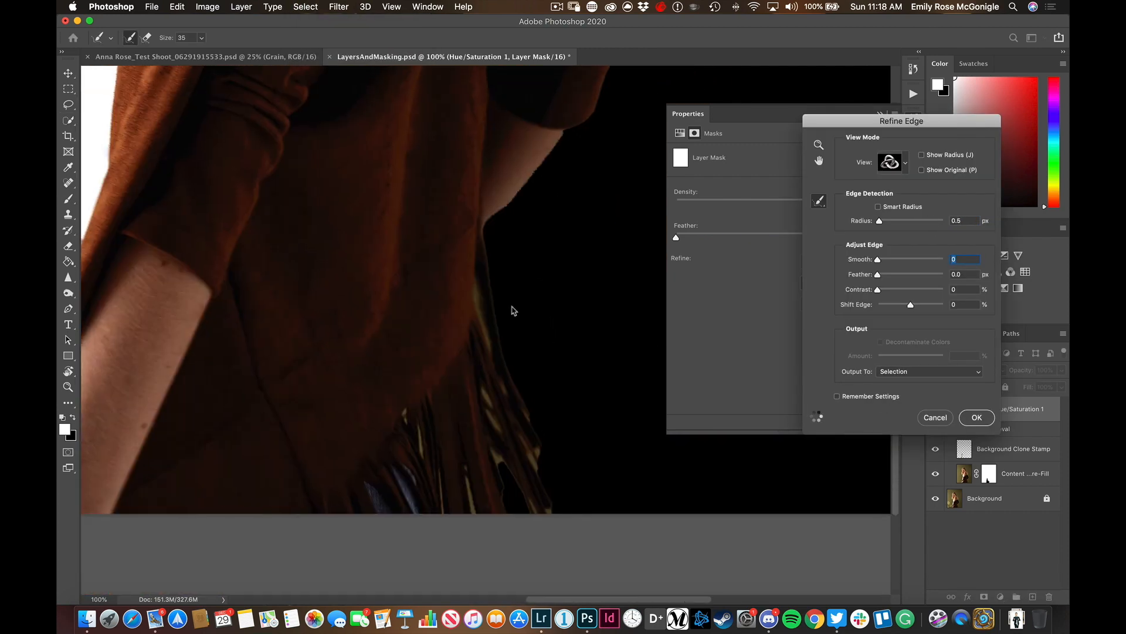
key(bracketright)
key(bracketright)
key(bracketright)
key(bracketright)
key(bracketright)
key(bracketright)
key(bracketright)
key(bracketright)
key(bracketright)
mouse_move(550, 503)
mouse_down()
mouse_move(533, 428)
mouse_move(547, 530)
mouse_move(518, 229)
mouse_up()
drag(572, 253, 540, 539)
drag(514, 479, 463, 525)
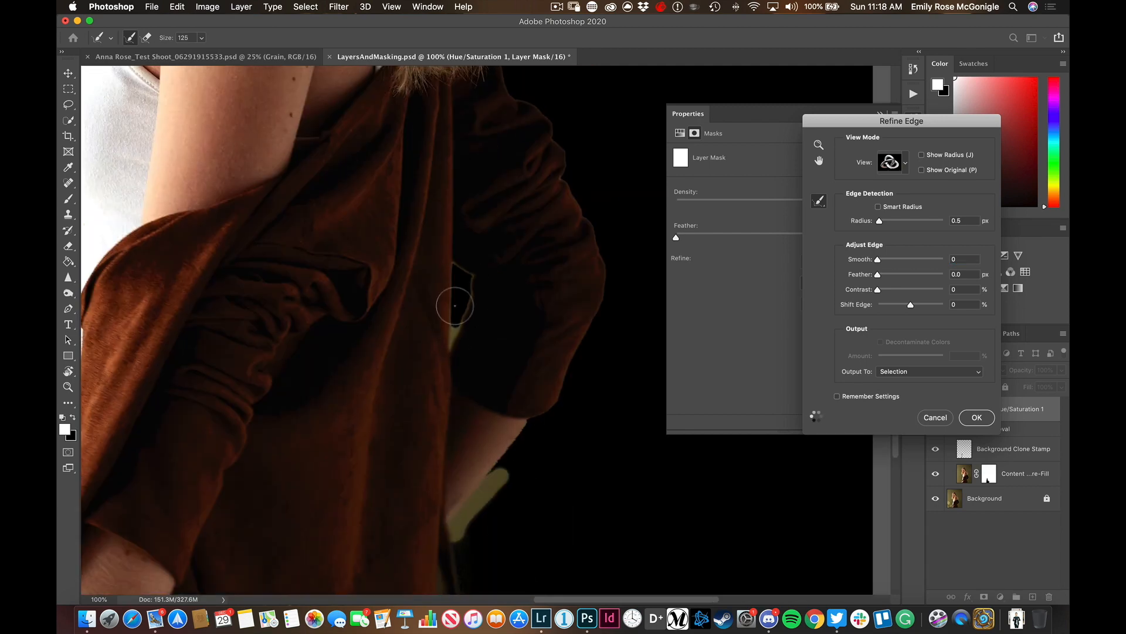
drag(455, 304, 456, 281)
Refine the selection edge along the hair at the woman's back with a 200 px brush
drag(588, 239, 589, 569)
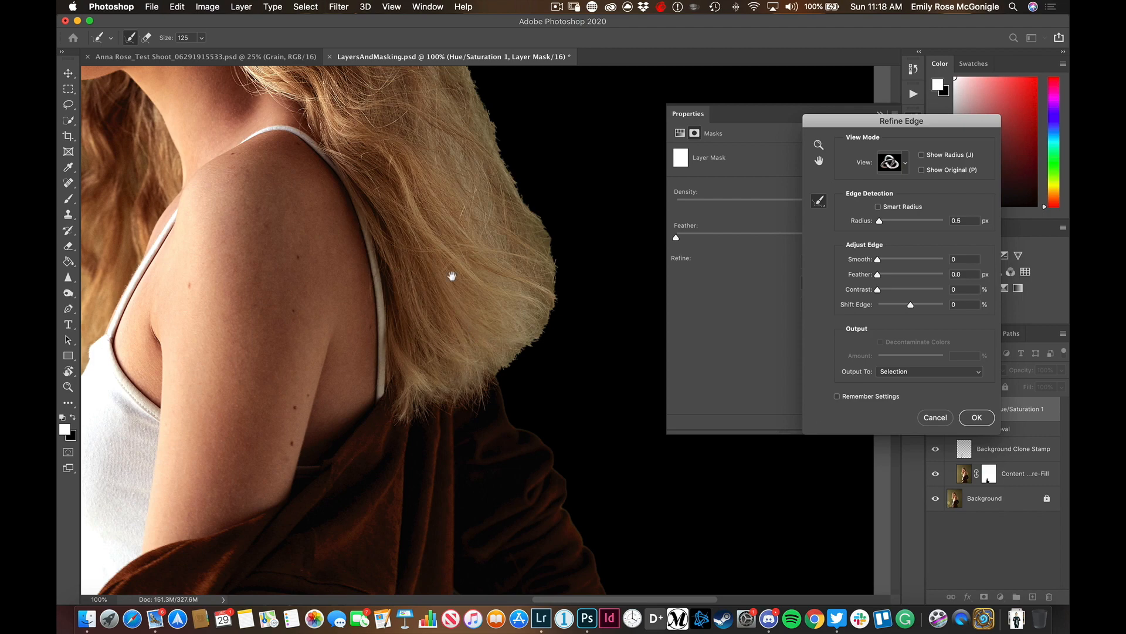
key(bracketright)
key(bracketright)
key(bracketright)
key(super+minus)
mouse_move(540, 480)
mouse_down()
mouse_move(581, 384)
mouse_move(581, 456)
mouse_move(518, 252)
mouse_move(592, 381)
mouse_move(430, 107)
mouse_up()
drag(458, 244, 535, 415)
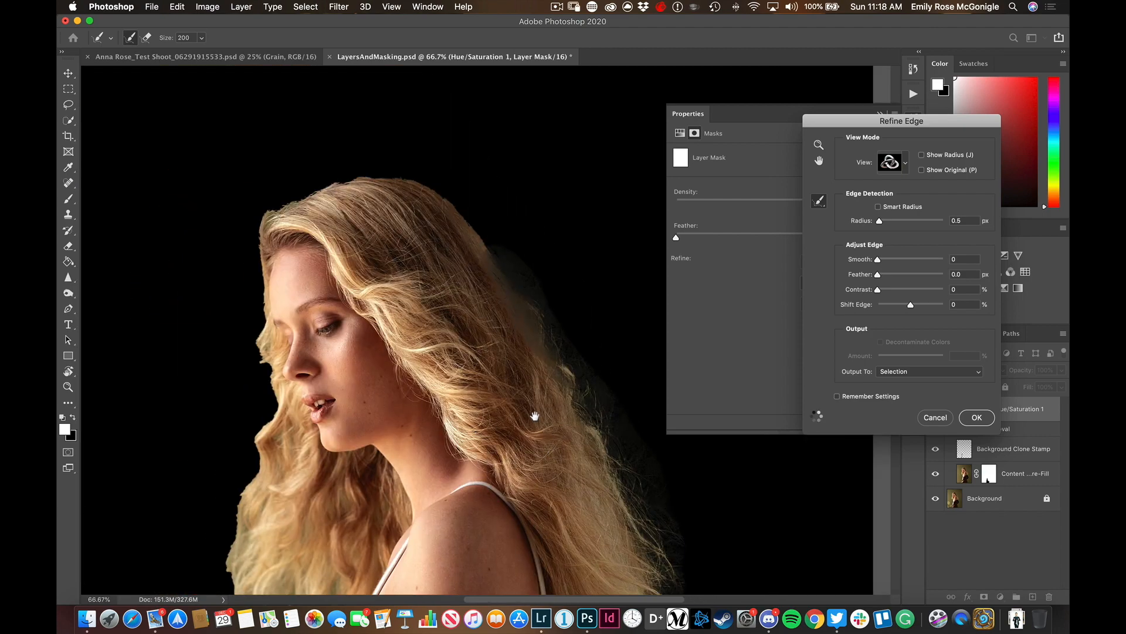
Refine the edge of the crown and the hair in front with a 300 px brush and accept the refined selection
key(bracketright)
key(bracketright)
mouse_move(540, 350)
mouse_down()
mouse_move(479, 235)
mouse_move(279, 360)
mouse_move(245, 564)
mouse_move(290, 341)
mouse_up()
drag(288, 396, 344, 434)
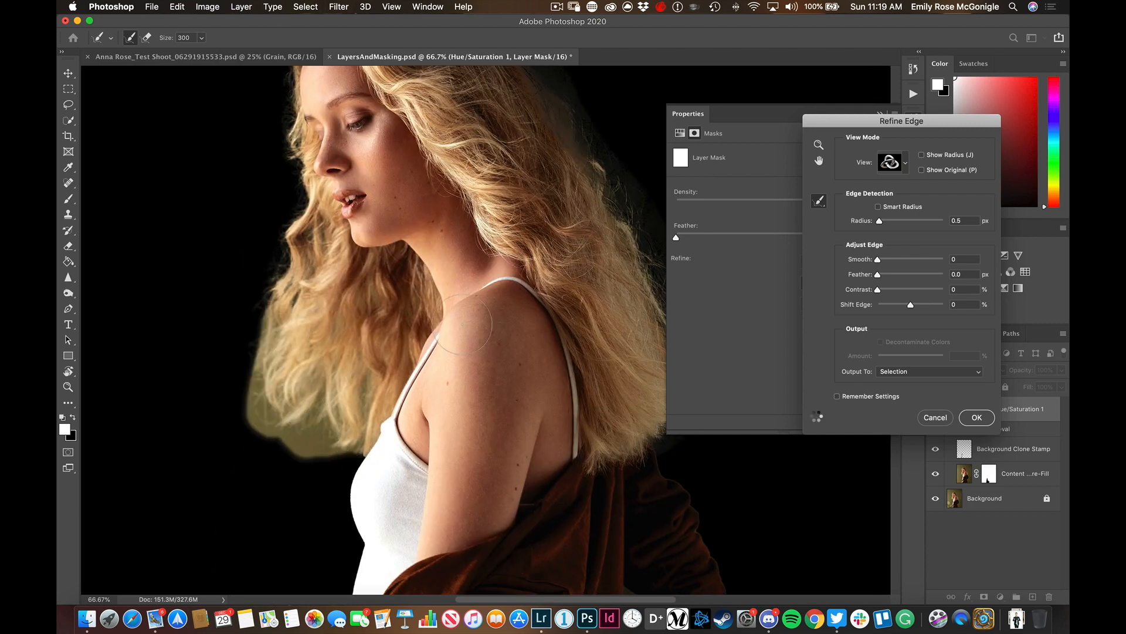
mouse_move(440, 572)
mouse_down()
mouse_move(440, 219)
mouse_move(400, 311)
mouse_up()
click(972, 419)
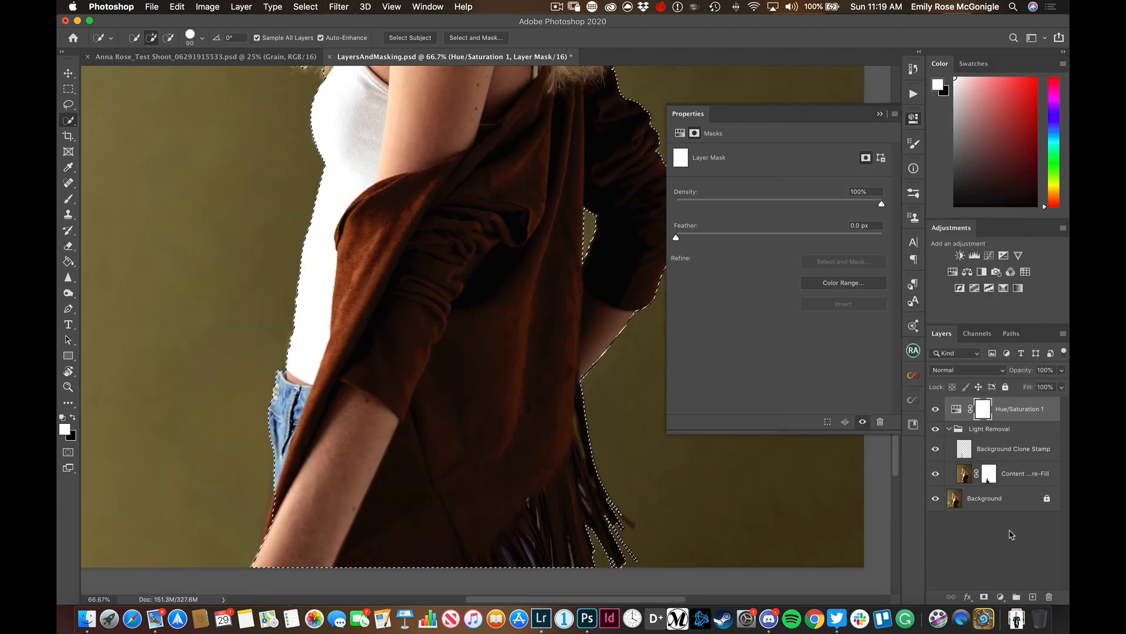
click(477, 37)
drag(592, 359, 582, 384)
key(super+z)
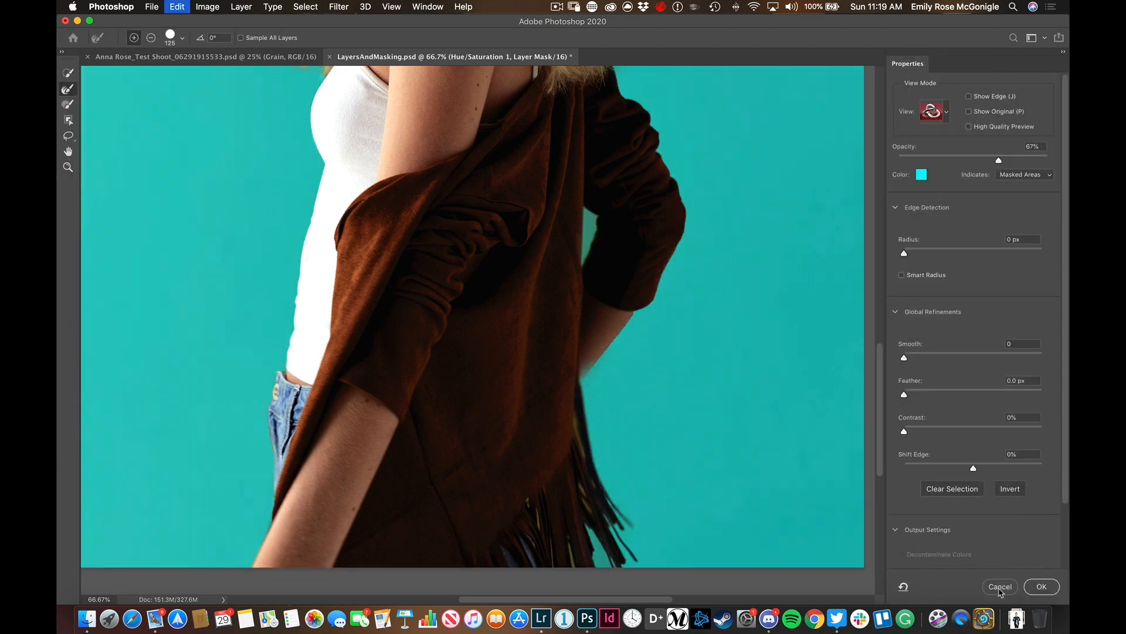
click(1000, 586)
Open Select and Mask from the Background layer and refine the selection along the jacket's fringe and the gap inside the bent arm
click(985, 498)
click(476, 38)
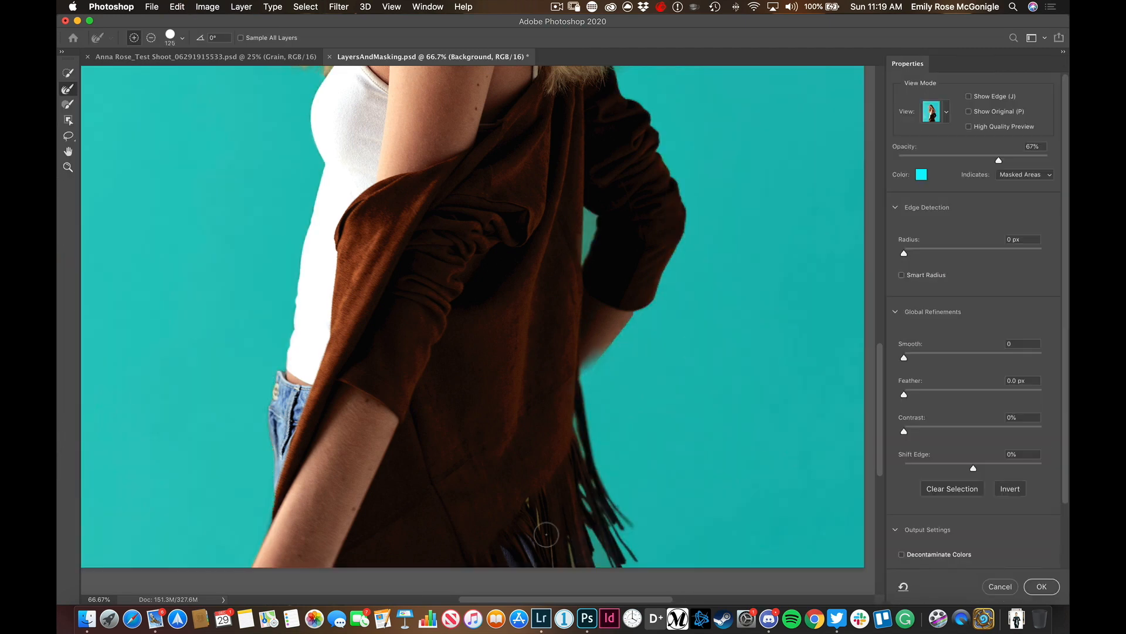
click(68, 105)
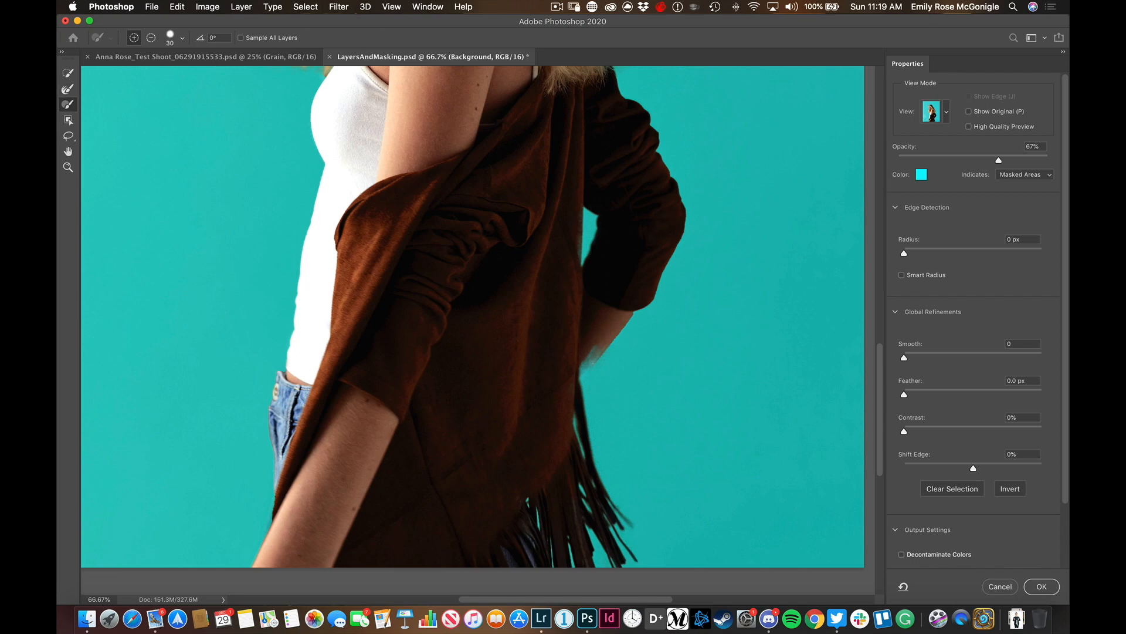
Refine the selection edge along the hair at the woman's back with a 250 px Refine Edge brush
scroll(610, 352, up, 10)
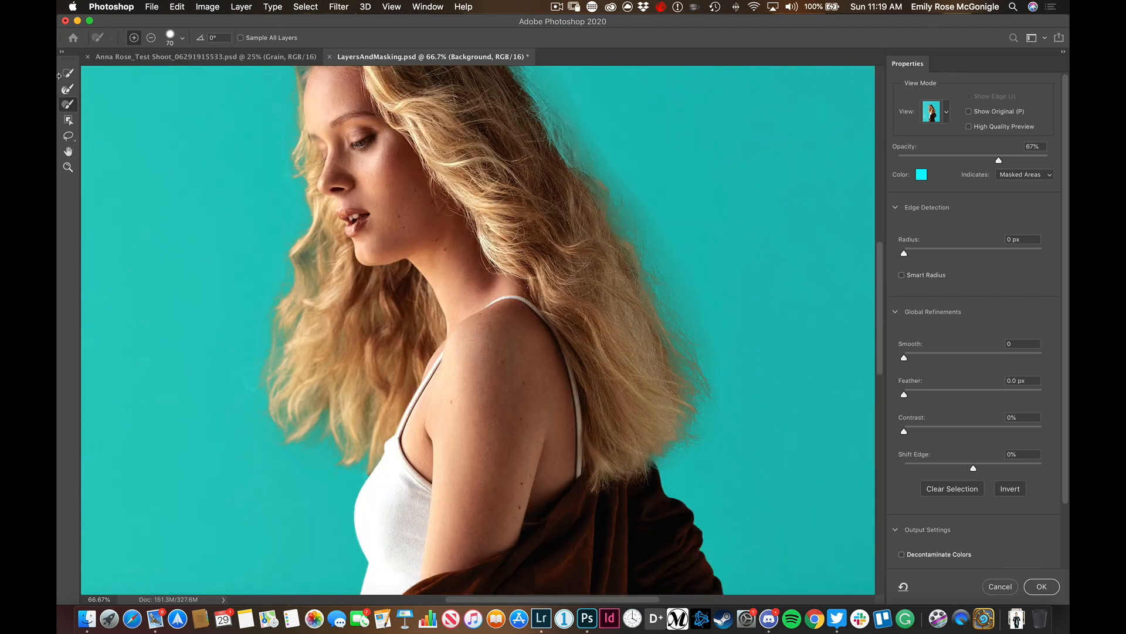
key(r)
key(bracketright)
key(bracketright)
key(bracketright)
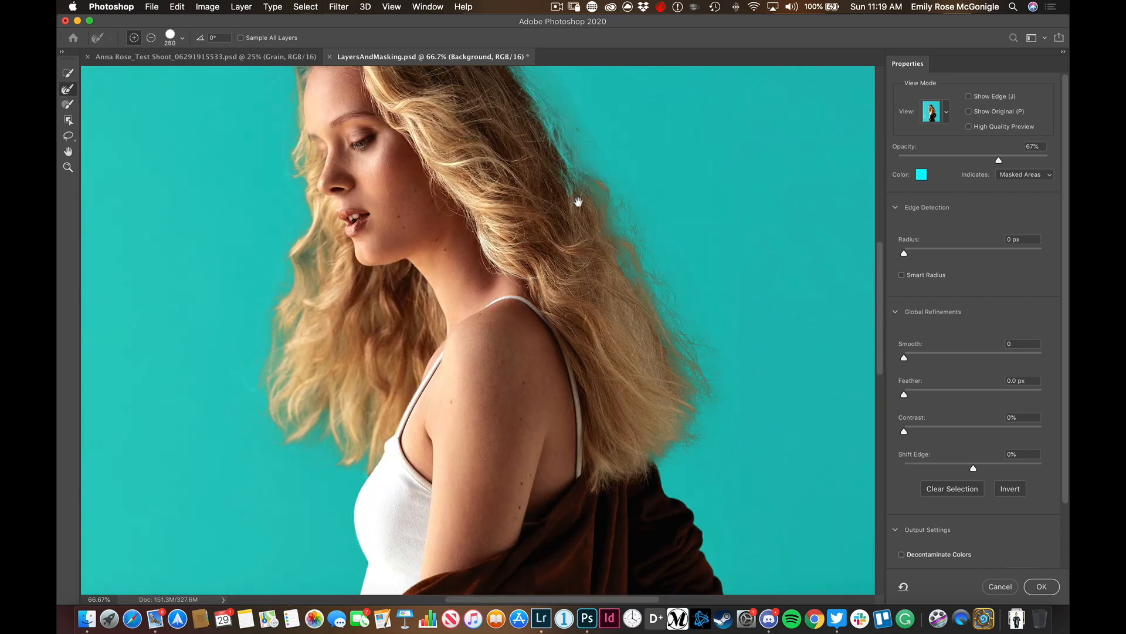
Refine the remaining hair edges around the crown and upper back with a 100 px brush and accept the selection
scroll(578, 206, up, 5)
key(b)
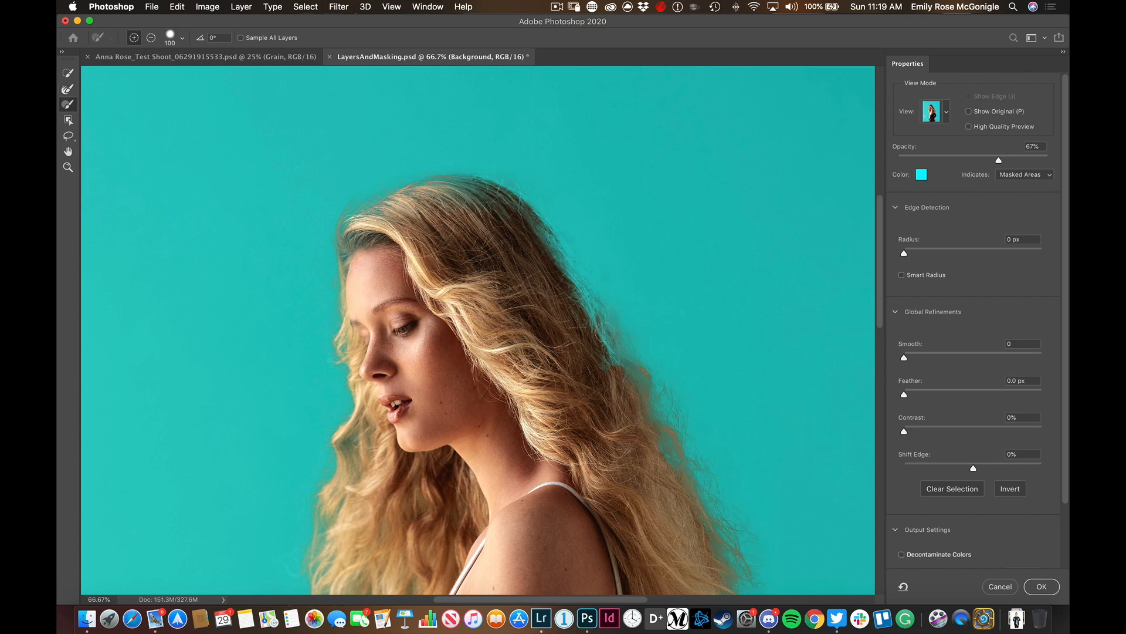
key(r)
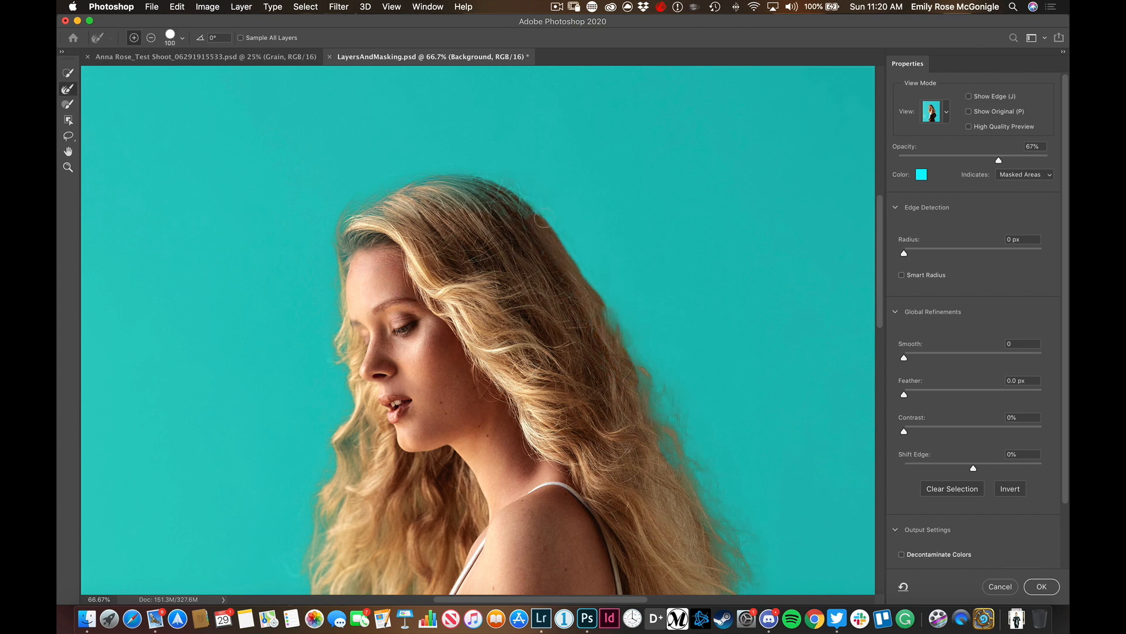
click(1040, 586)
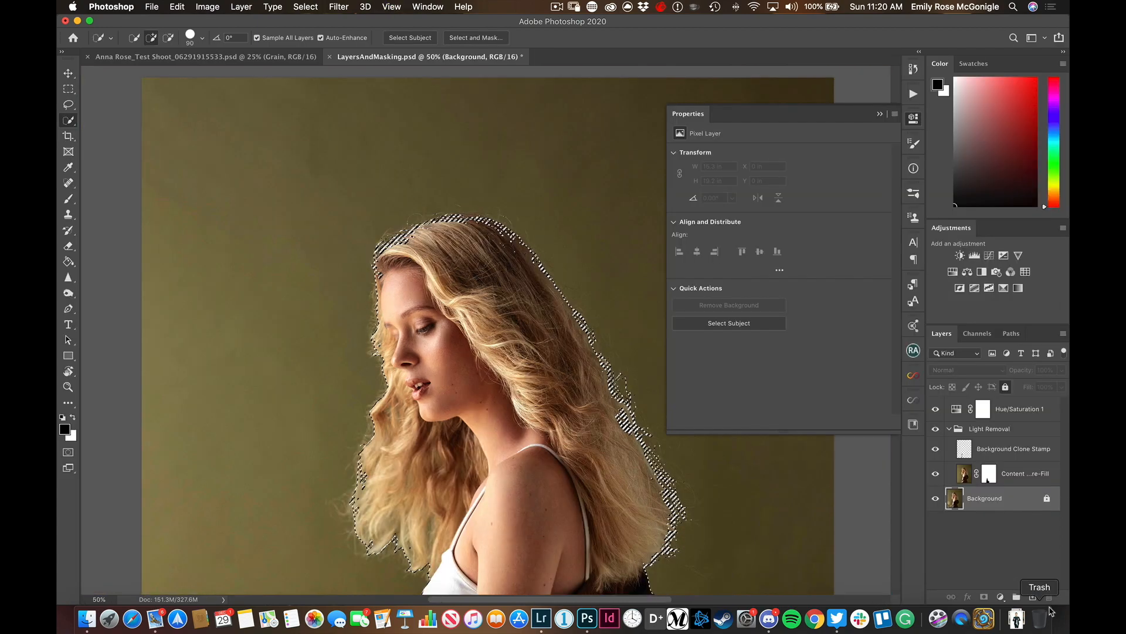
Paint the selected woman black on the Hue/Saturation 1 layer mask with an 800 px brush at 100% opacity
key(super+0)
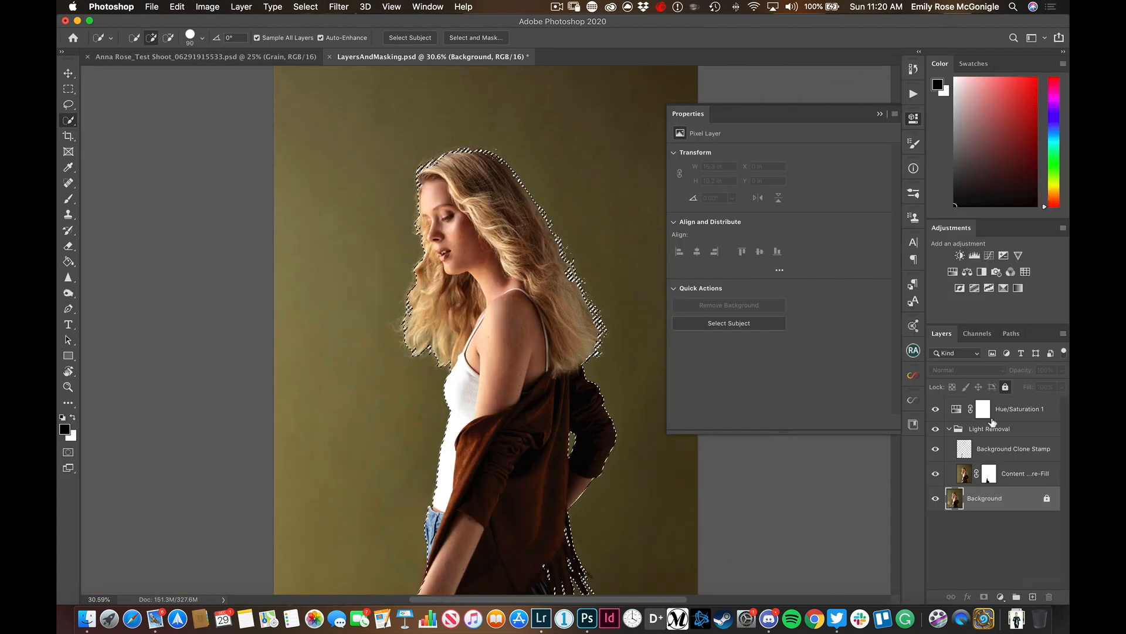
click(913, 118)
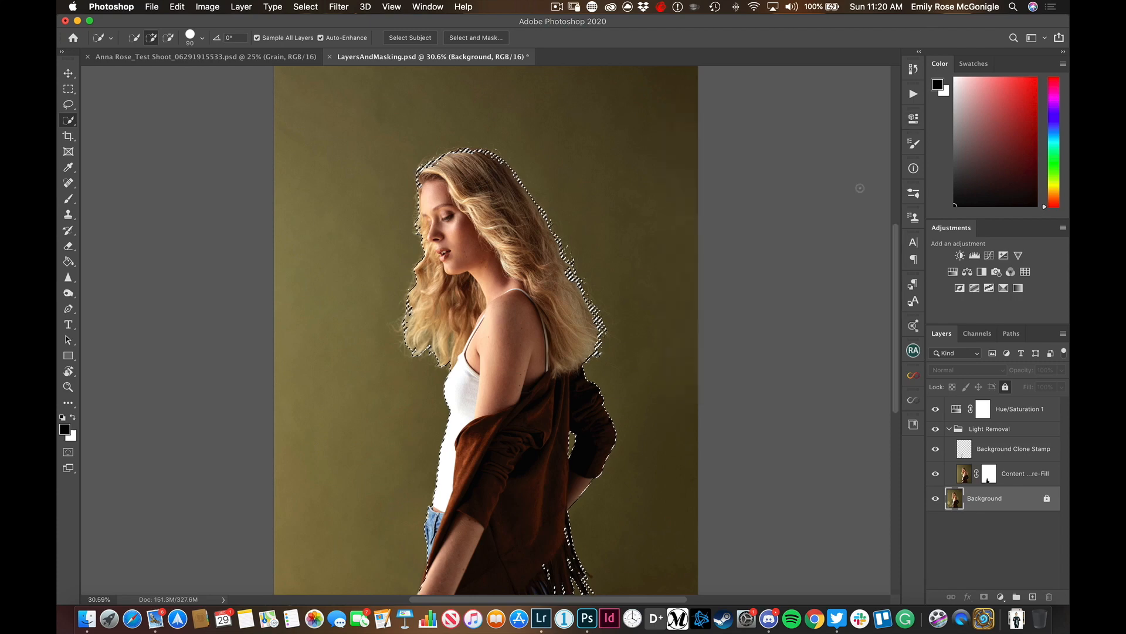
key(super+minus)
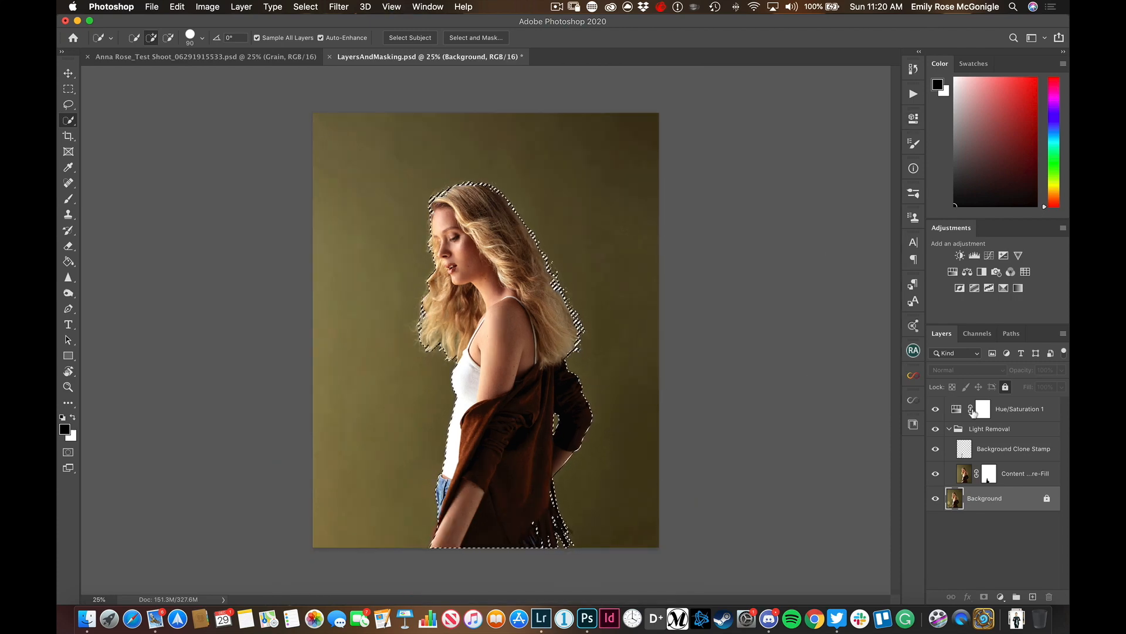
click(983, 411)
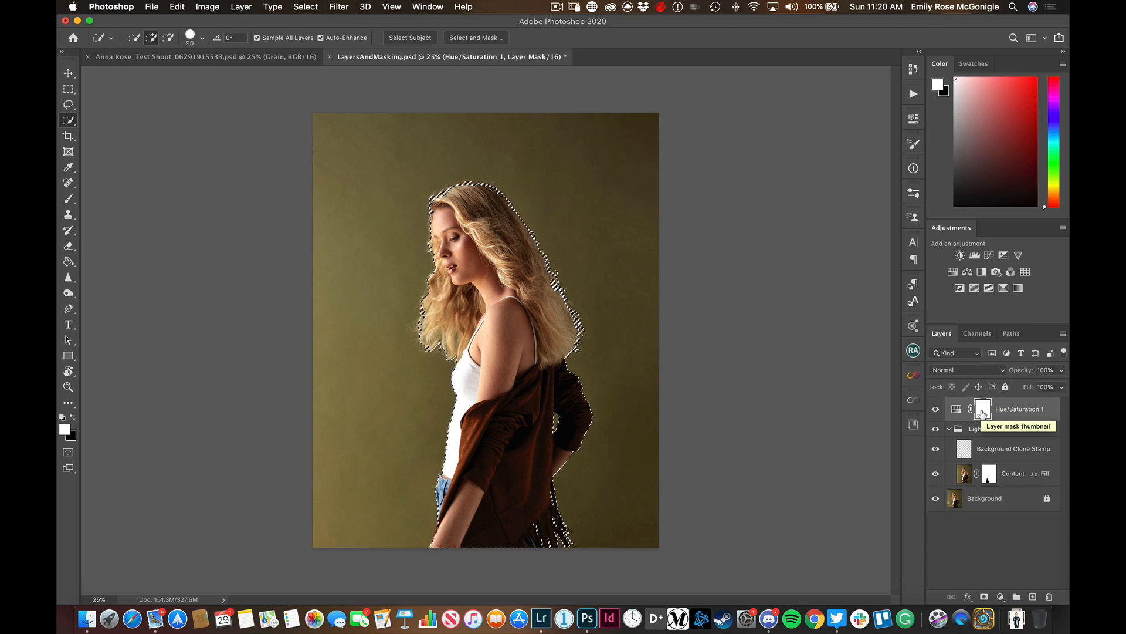
key(b)
key(x)
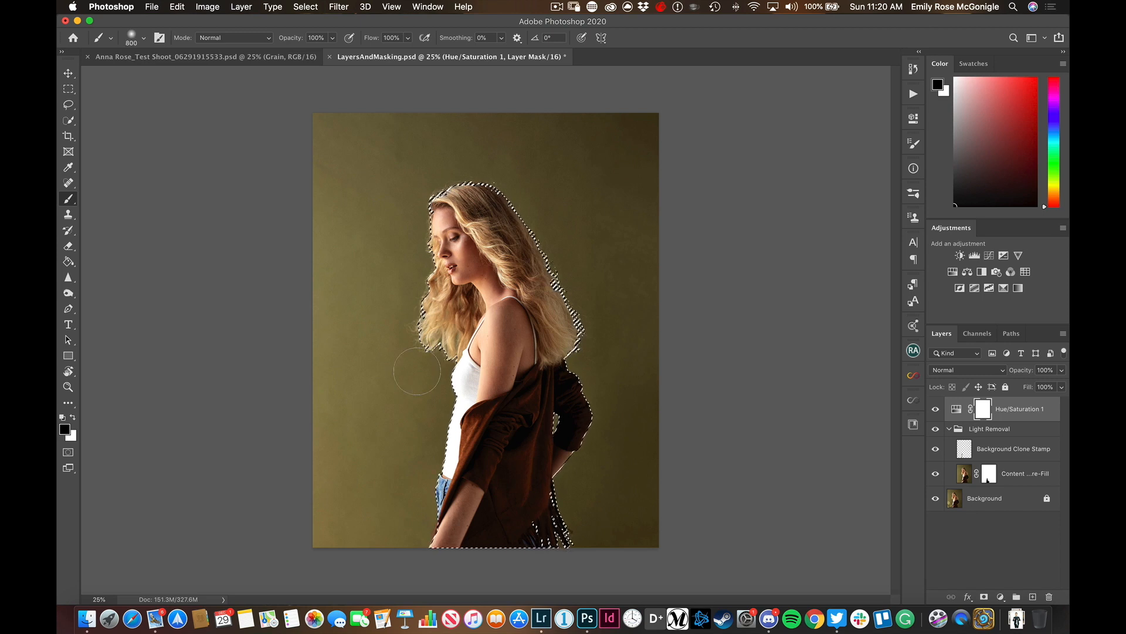
drag(416, 371, 544, 420)
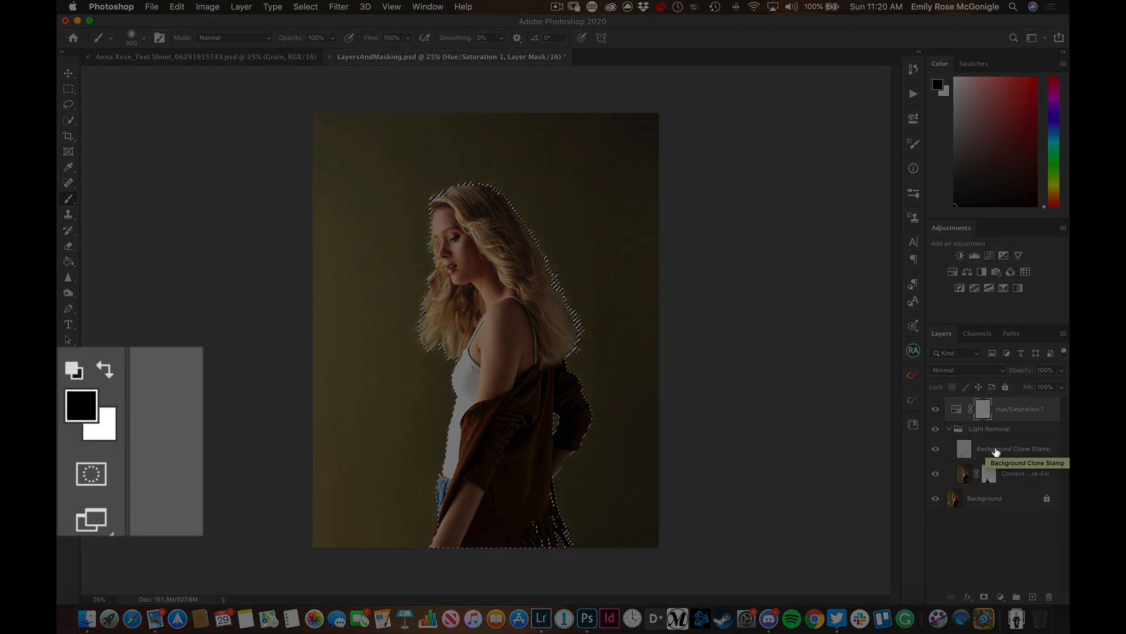
key(x)
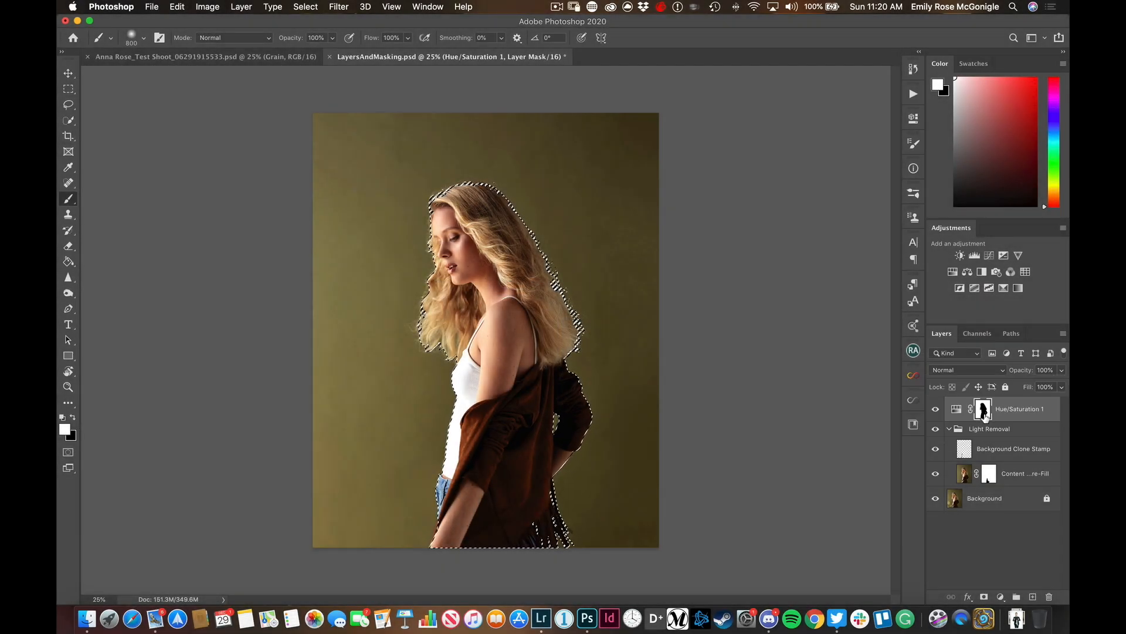
Check the Hue/Saturation 1 mask on its own, return to the image and clear the selection
alt+click(985, 412)
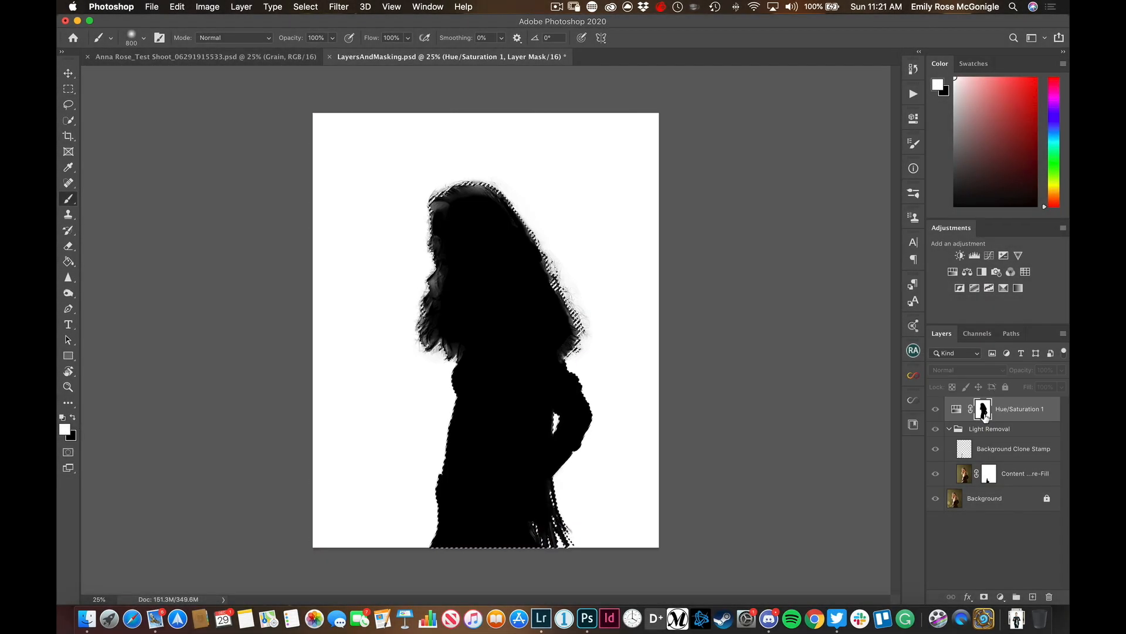
alt+click(985, 413)
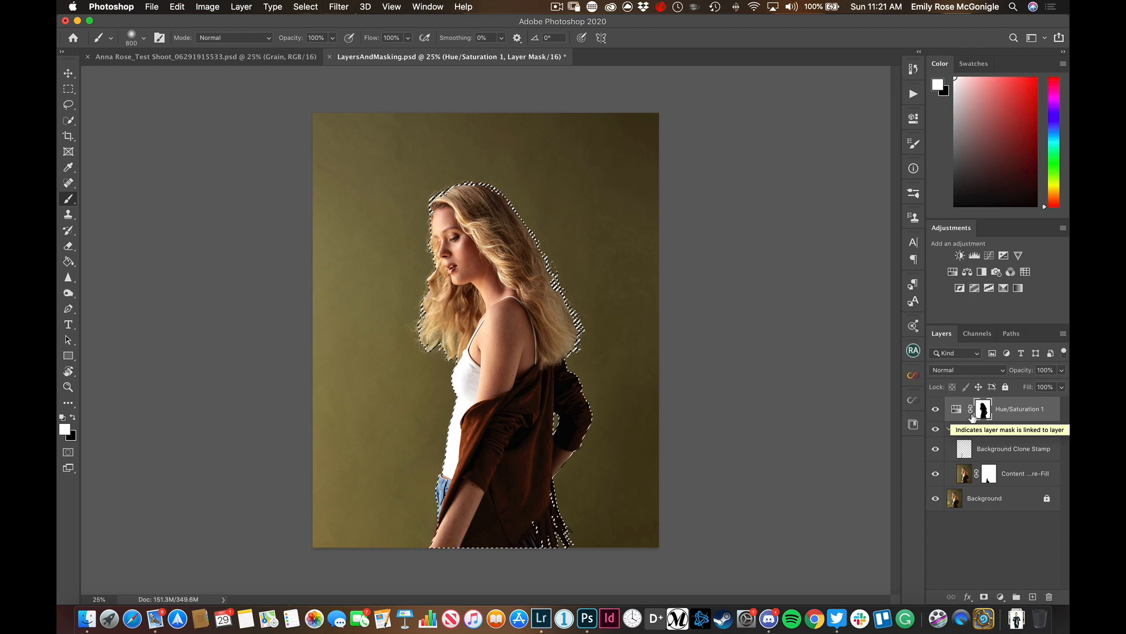
key(super+d)
Set the Hue/Saturation 1 adjustment's hue to -42 to recolour the backdrop, then target its layer mask
double_click(958, 412)
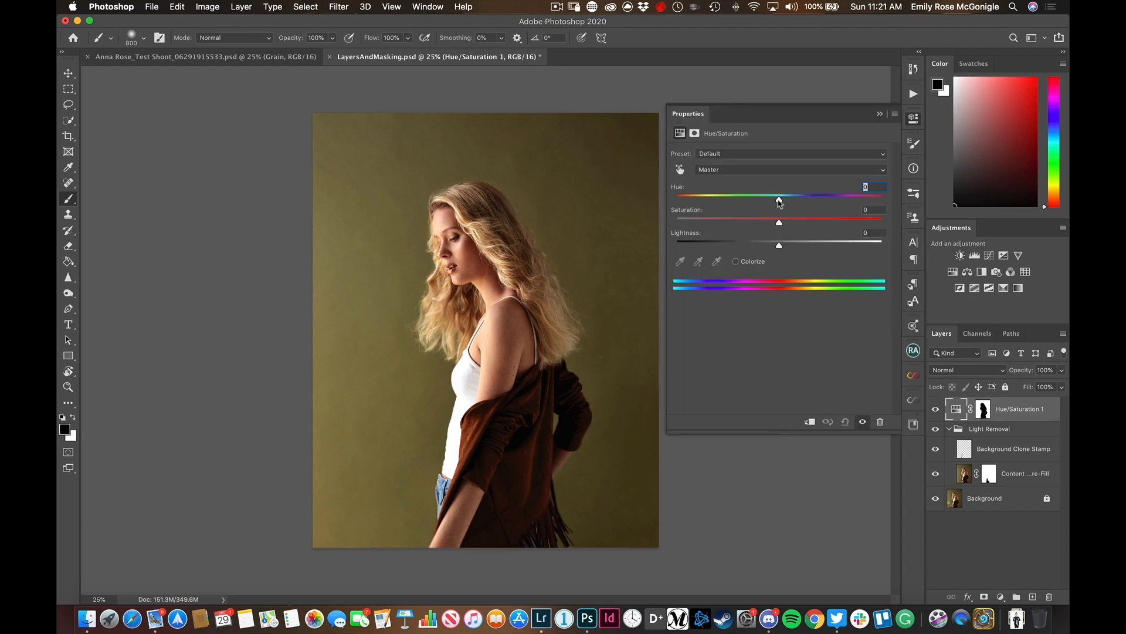
drag(779, 202, 705, 200)
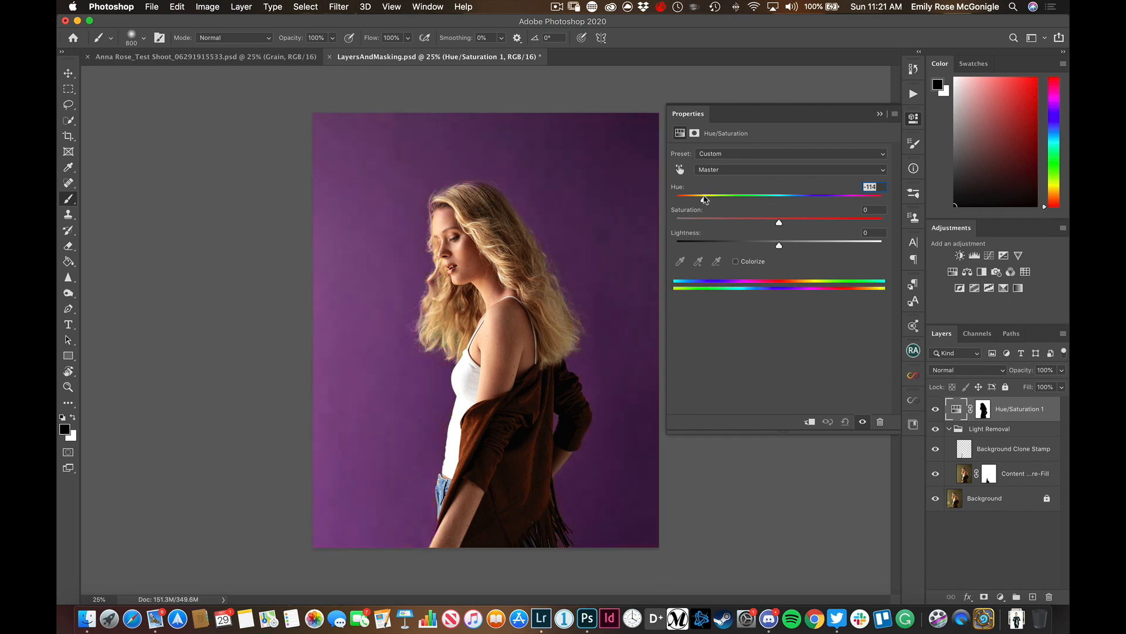
drag(702, 200, 737, 200)
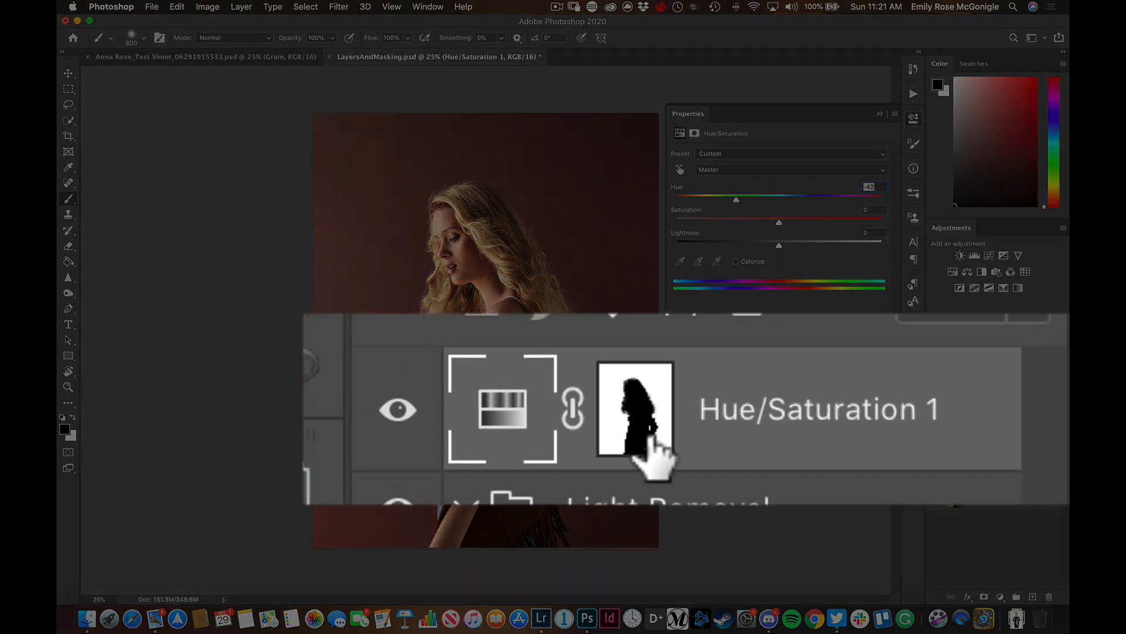
click(984, 408)
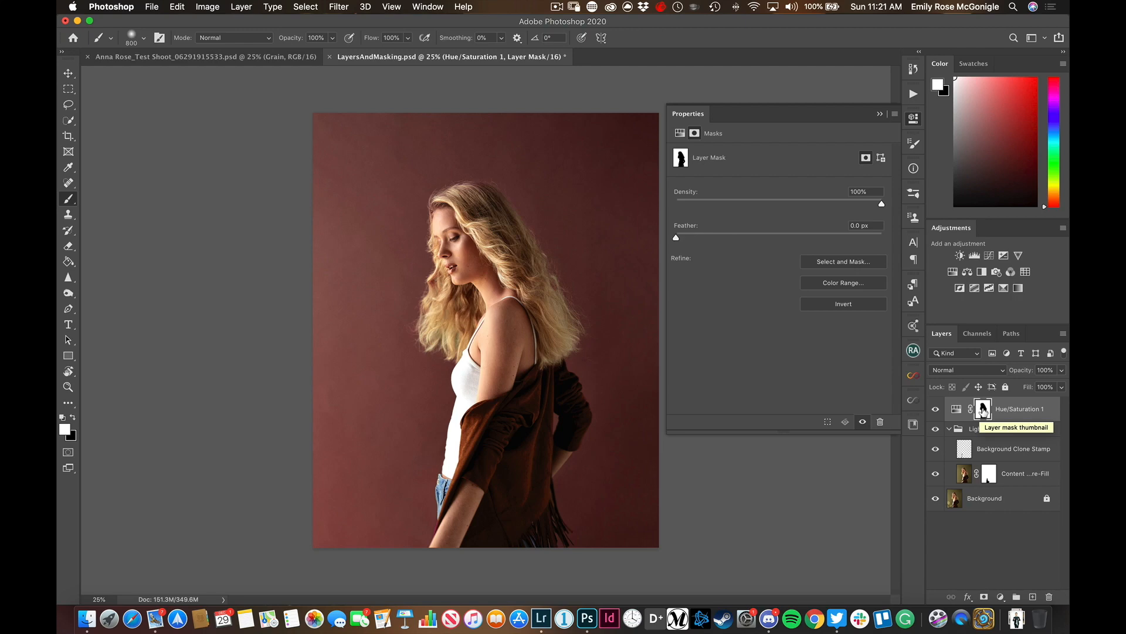
click(950, 430)
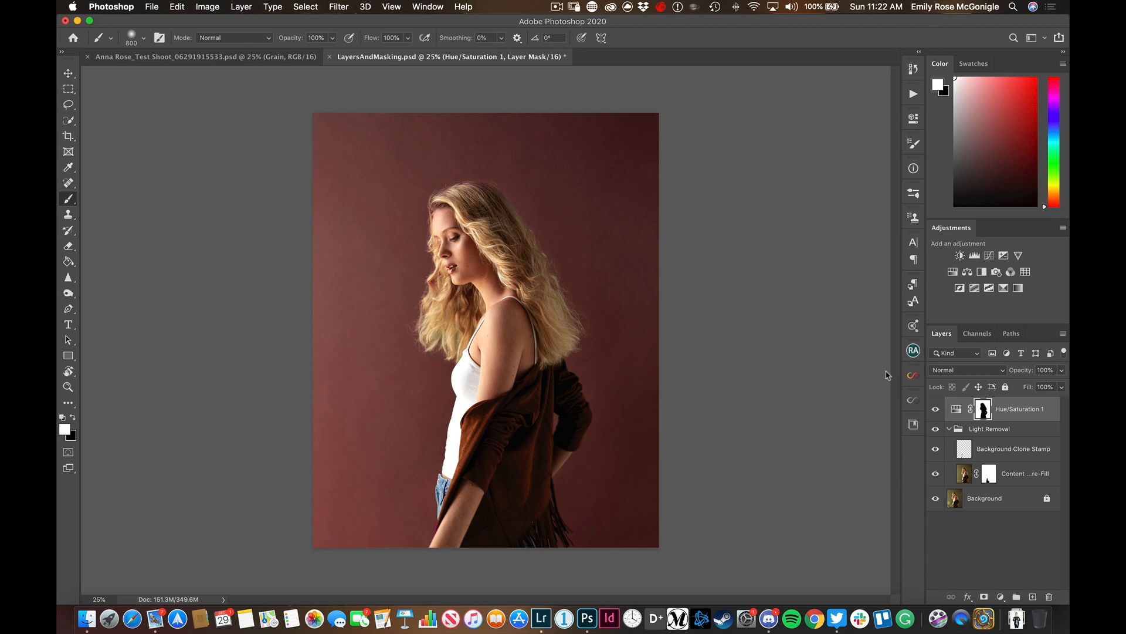
Switch to the test shoot document, expand its FX and Dodge/Burn (CURVES) groups and examine the layer stack from Grain down to Background
click(228, 58)
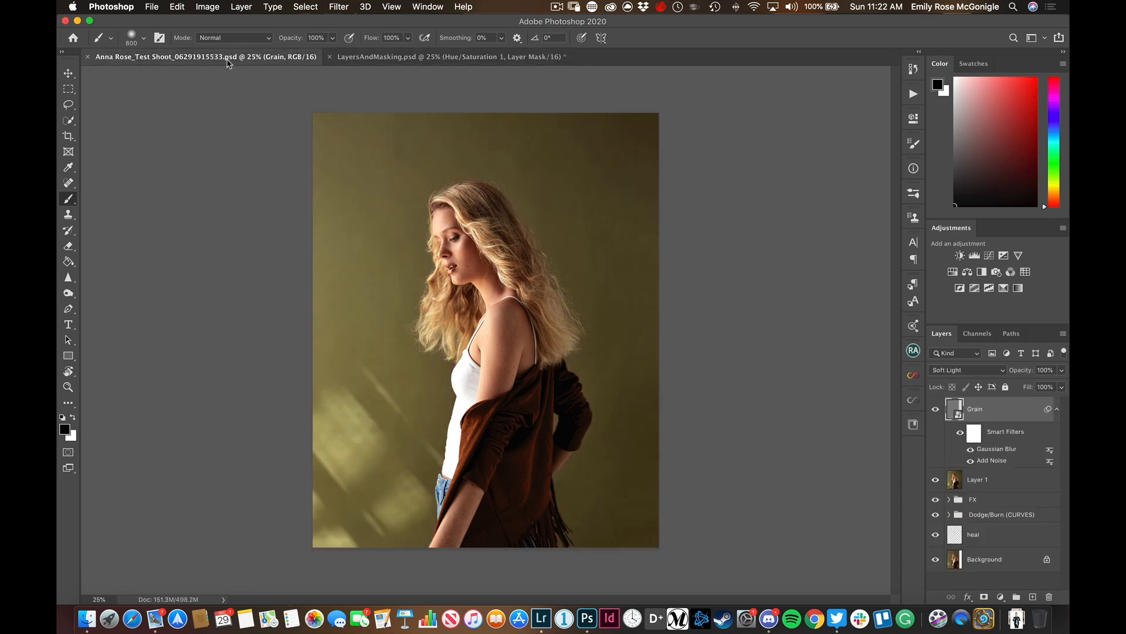
click(948, 499)
scroll(959, 513, down, 3)
click(948, 532)
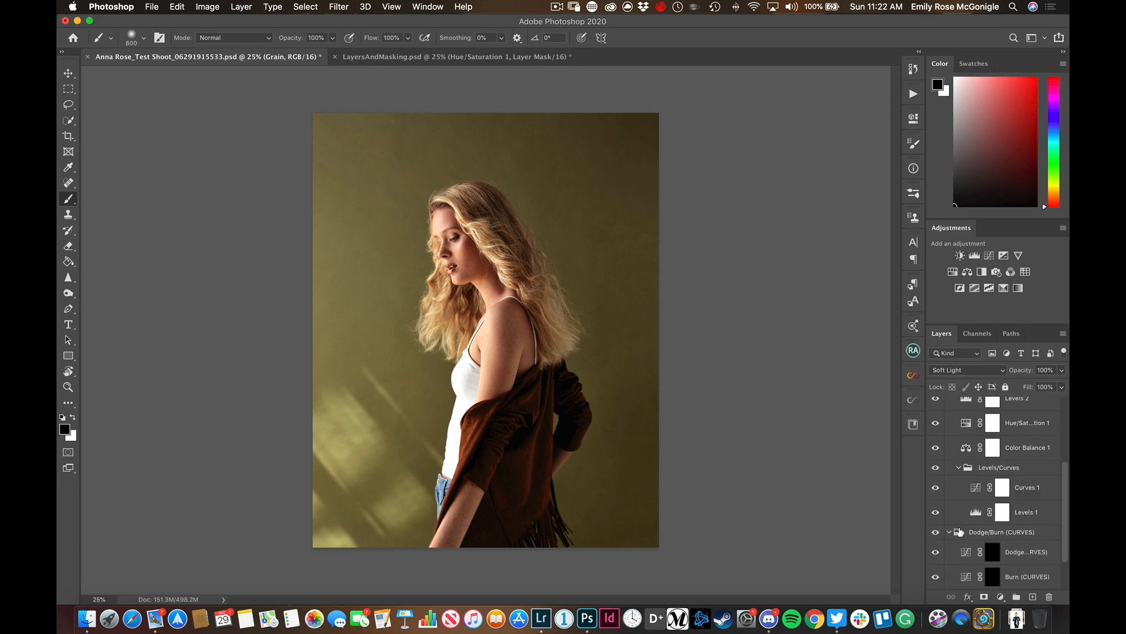
scroll(1004, 528, down, 2)
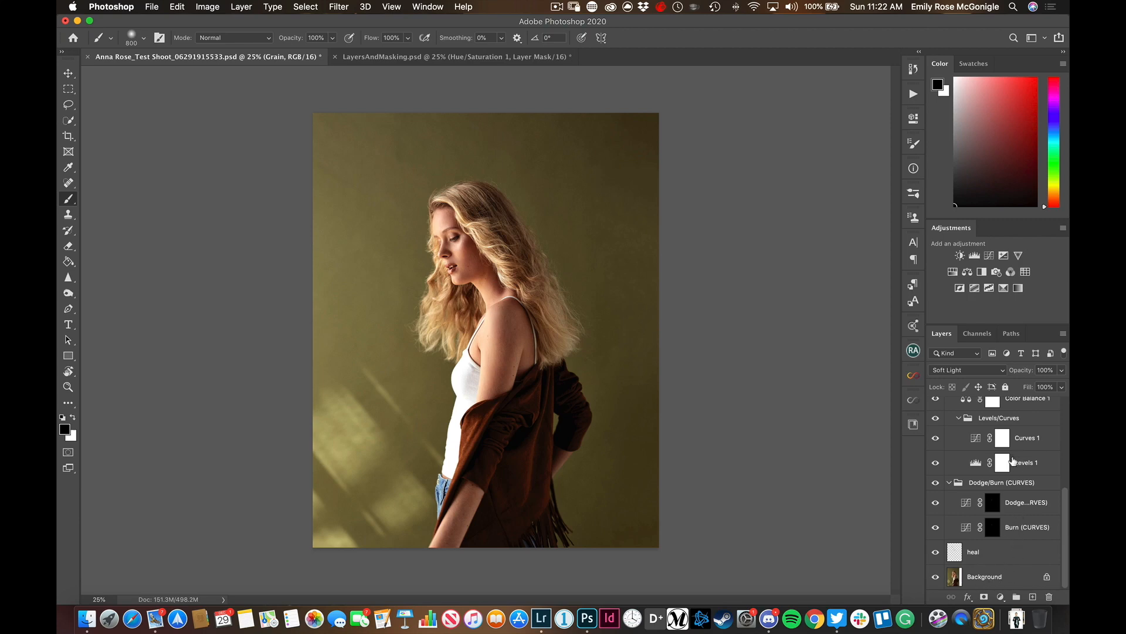
scroll(1018, 452, up, 3)
scroll(1004, 415, up, 3)
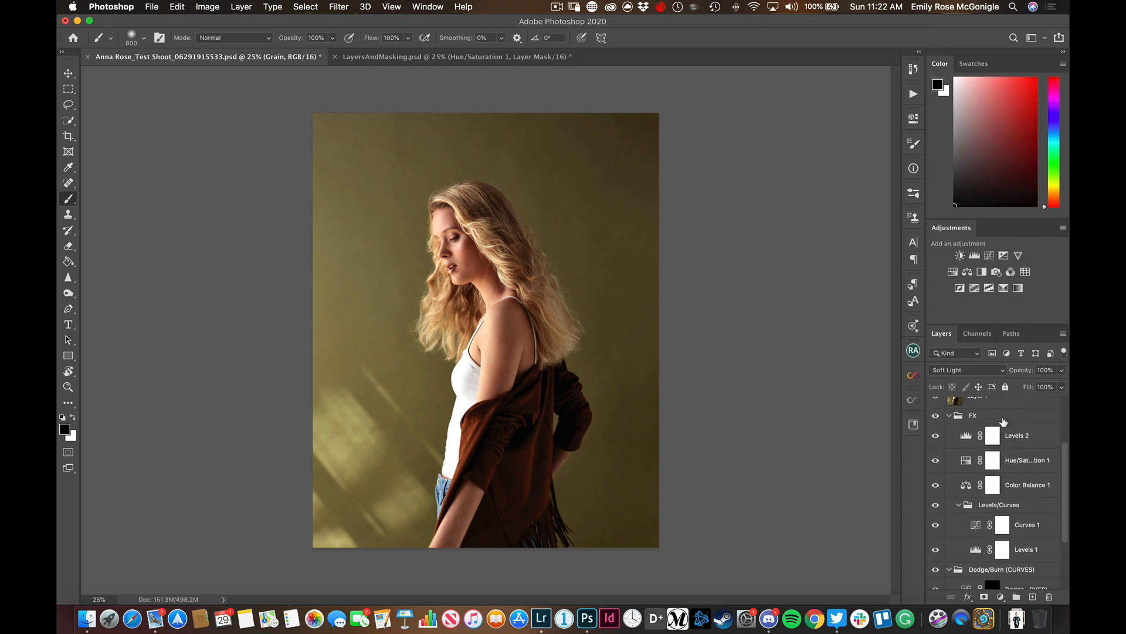
scroll(1005, 433, up, 2)
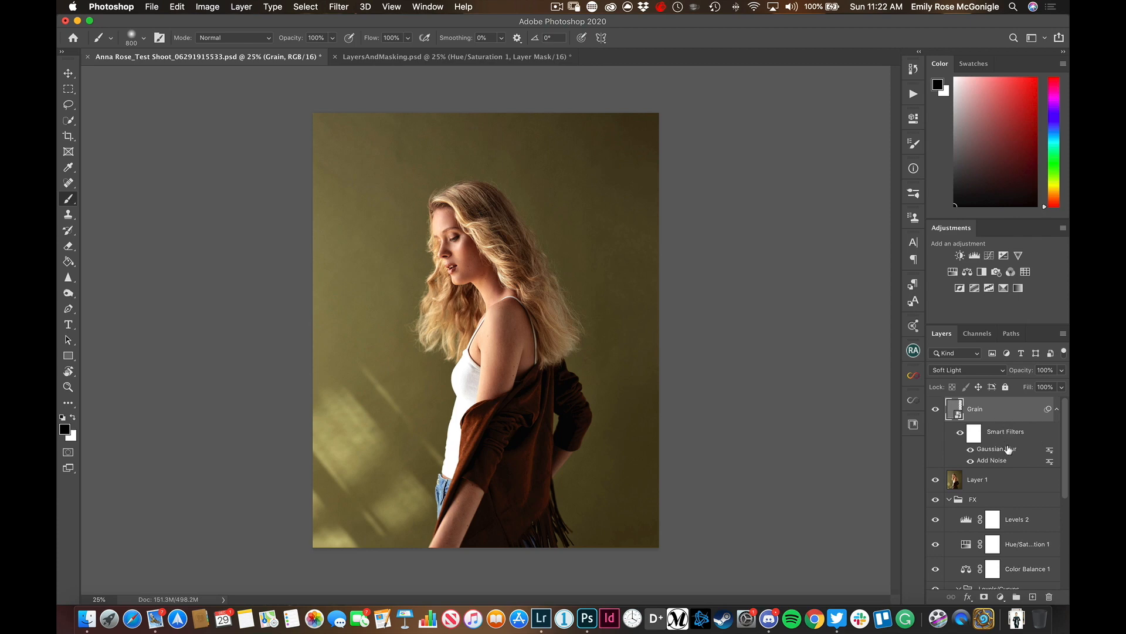
scroll(999, 497, down, 5)
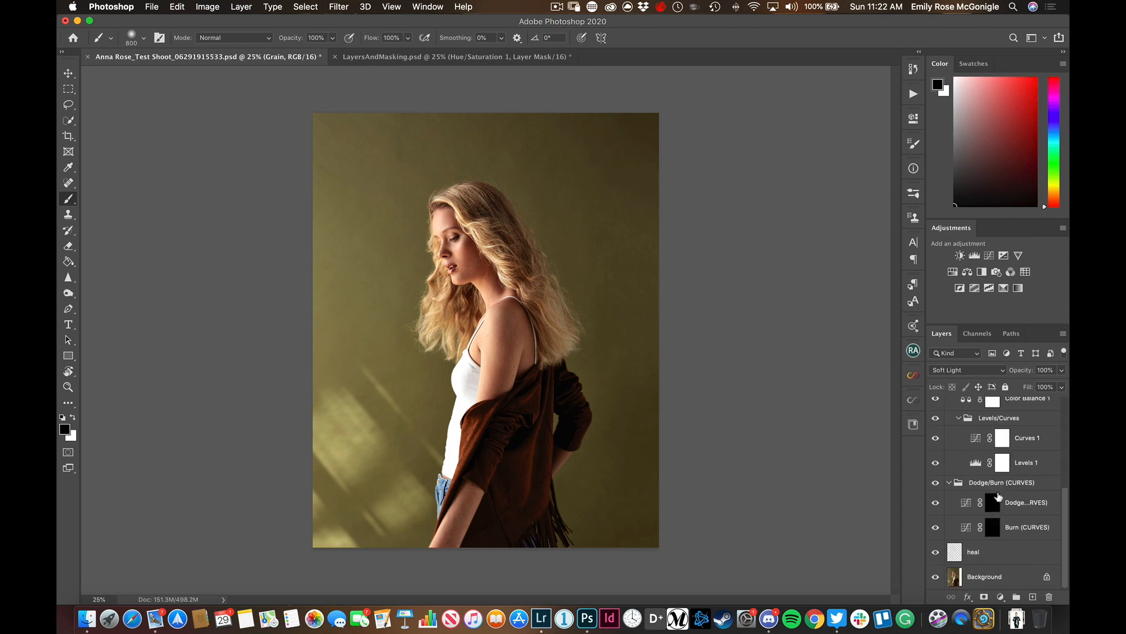
scroll(999, 497, up, 5)
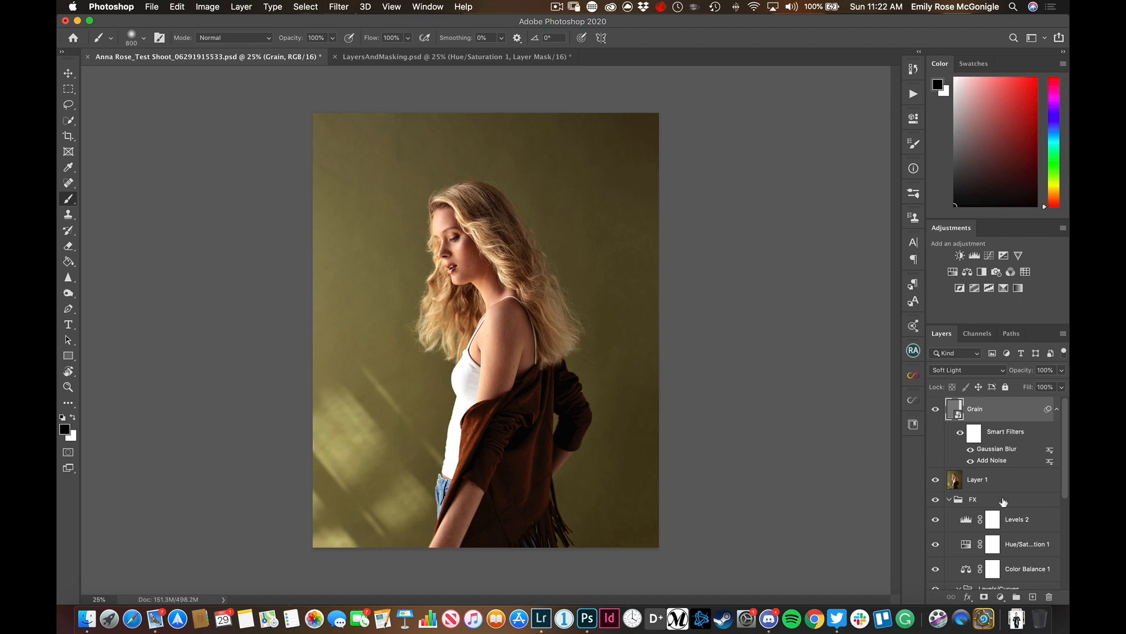
scroll(998, 469, down, 5)
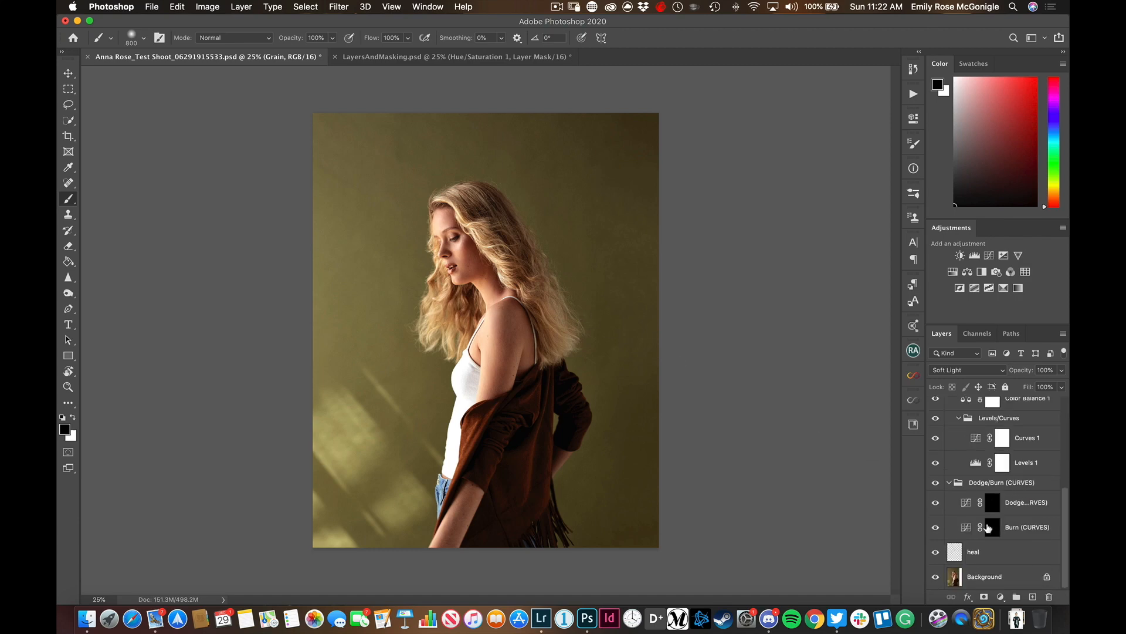
View the woman's face at 100%, select the heal layer and hide the Grain layer and Layer 1
key(super+1)
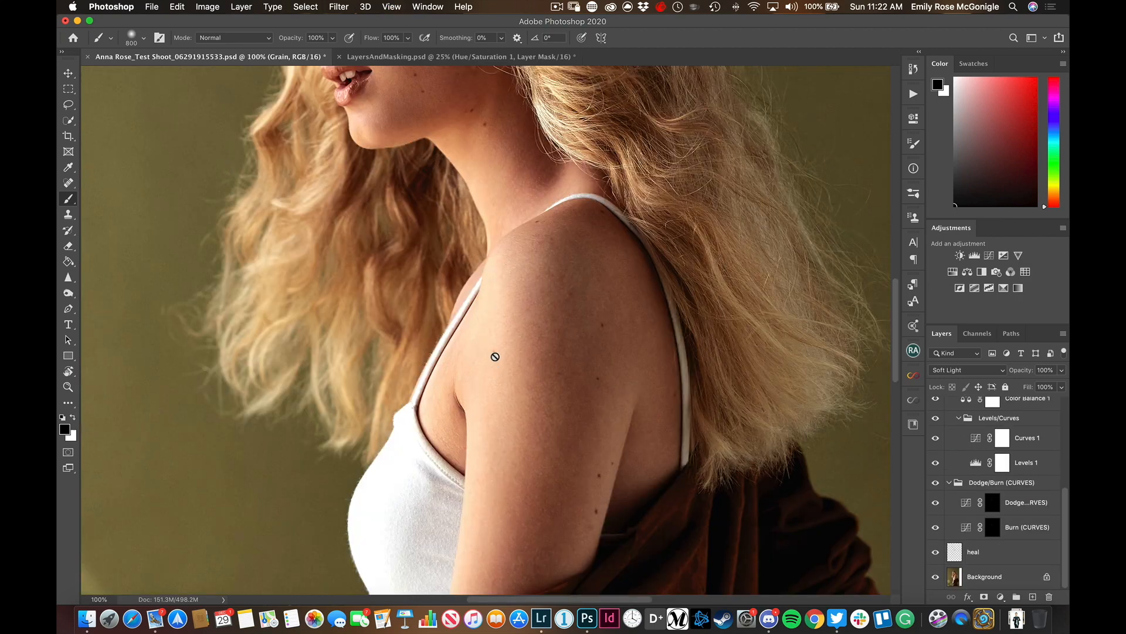
scroll(493, 352, up, 10)
scroll(491, 349, down, 10)
click(951, 551)
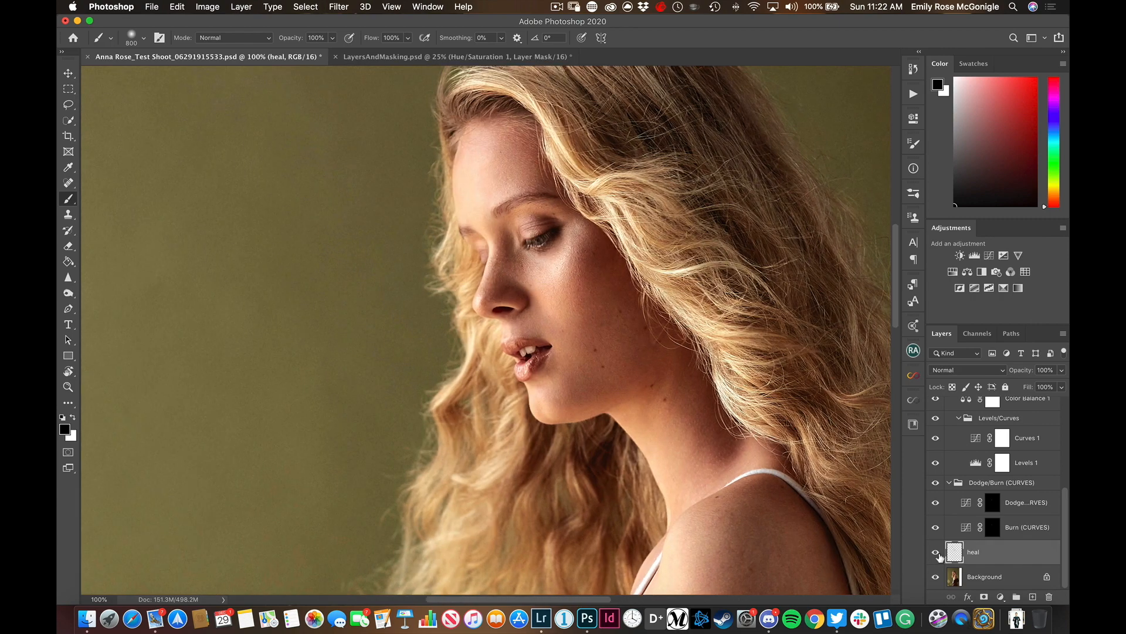
scroll(951, 548, up, 5)
click(936, 408)
click(935, 479)
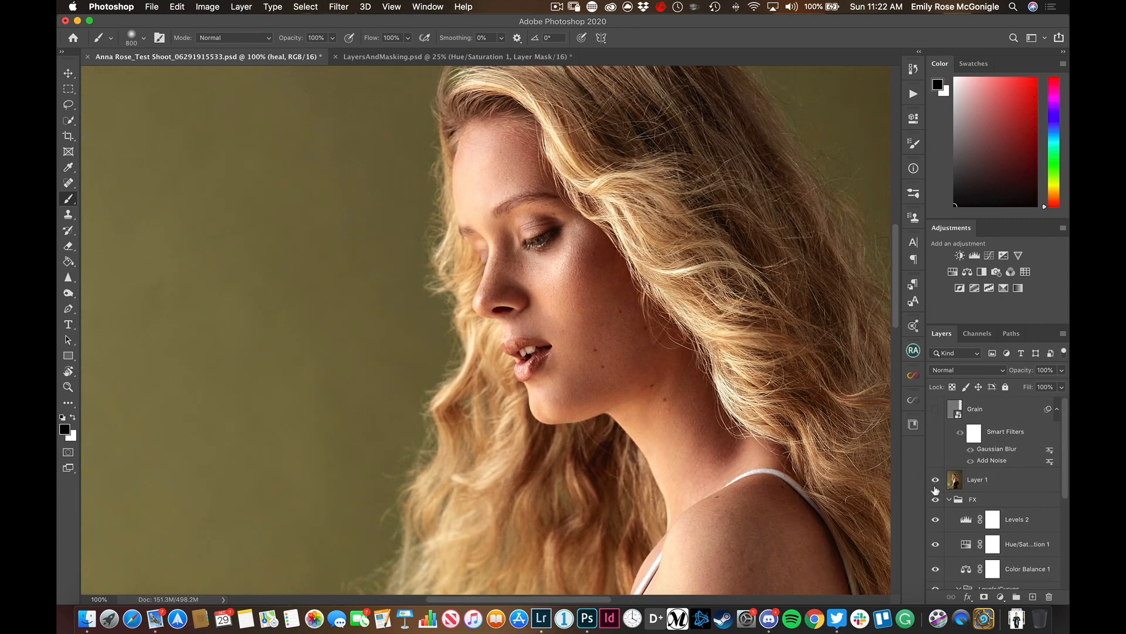
Hide Levels 2, Hue/Saturation 1, Color Balance 1, the Levels/Curves and Dodge/Burn (CURVES) groups, and the heal layer
drag(936, 518, 936, 568)
scroll(948, 532, down, 3)
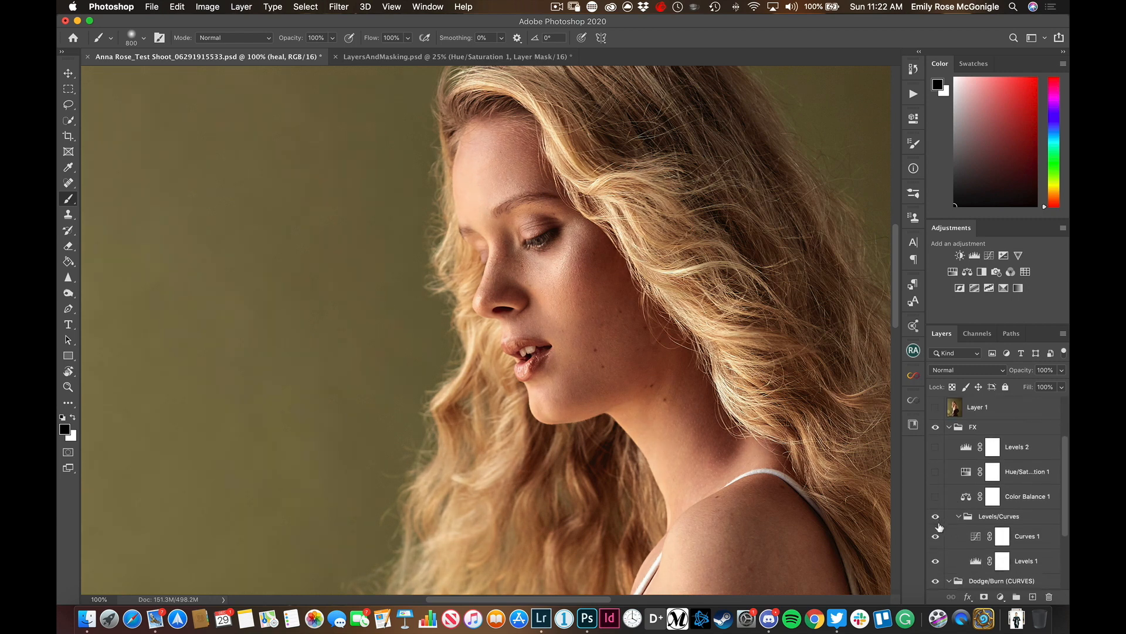
click(936, 517)
scroll(963, 555, down, 4)
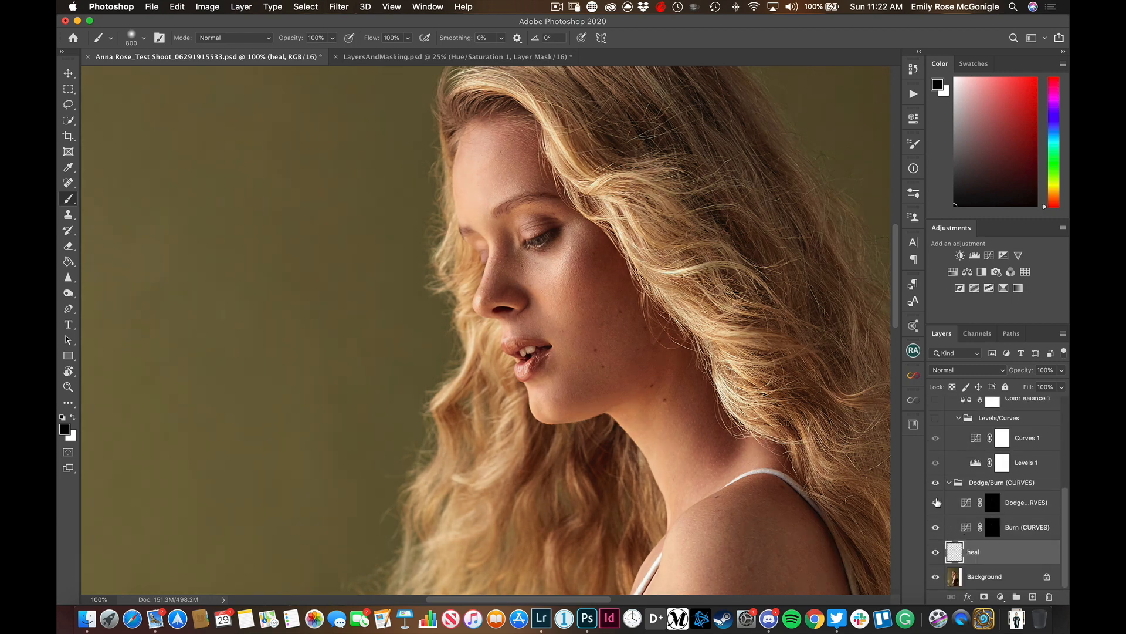
click(935, 483)
click(936, 552)
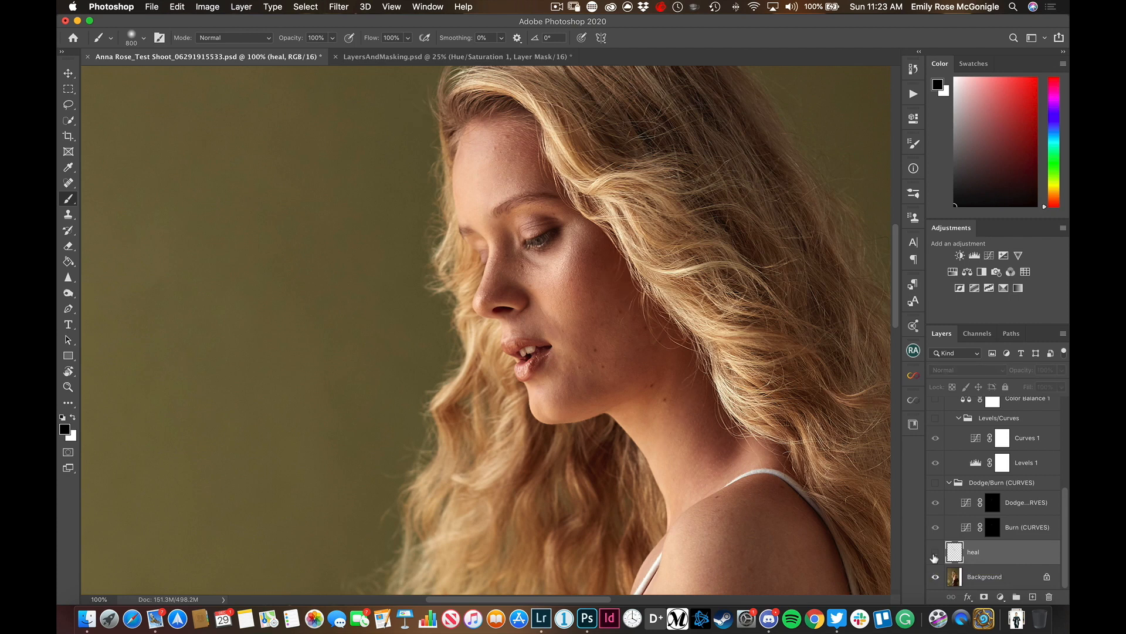
Show the heal layer and the Dodge/Burn (CURVES) group, switching each one off and on to compare its effect
click(935, 552)
click(935, 555)
click(935, 553)
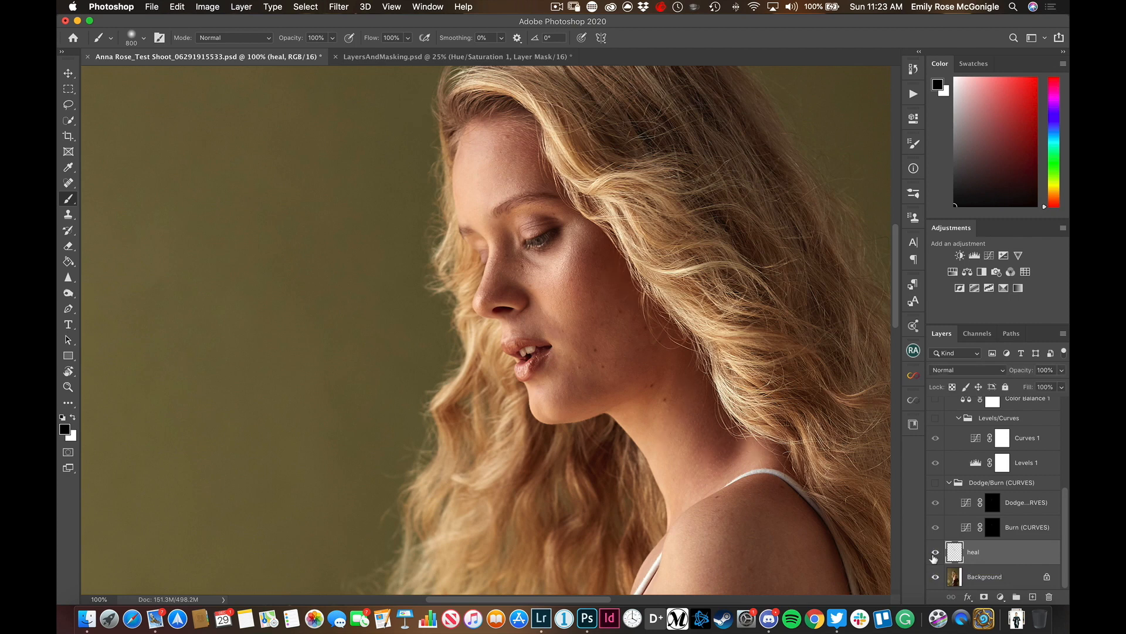
click(979, 486)
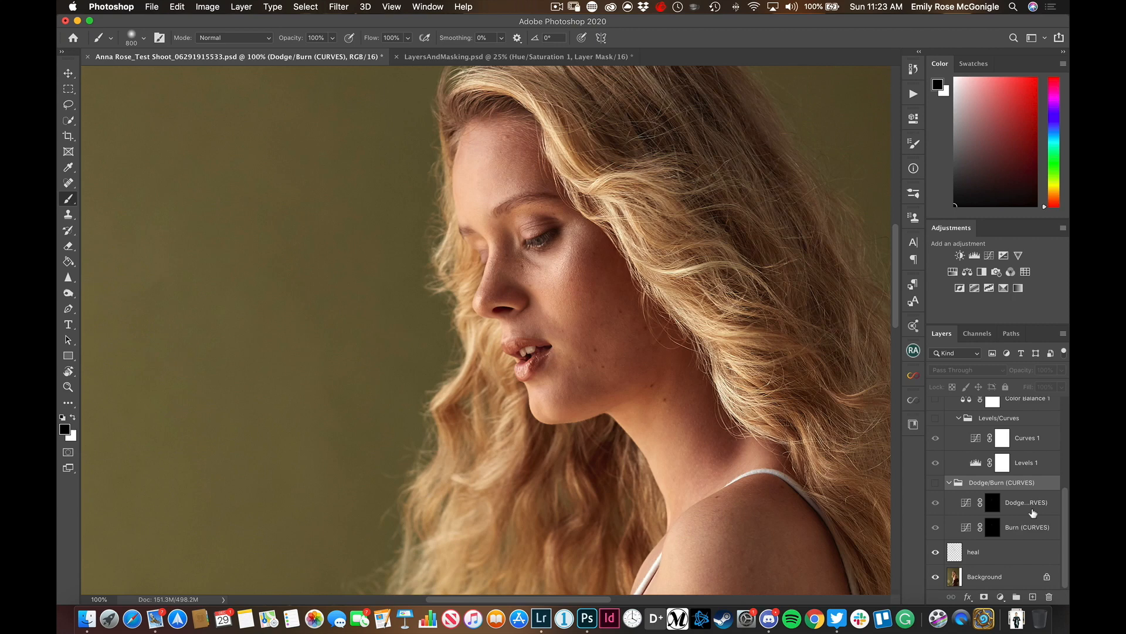
click(935, 484)
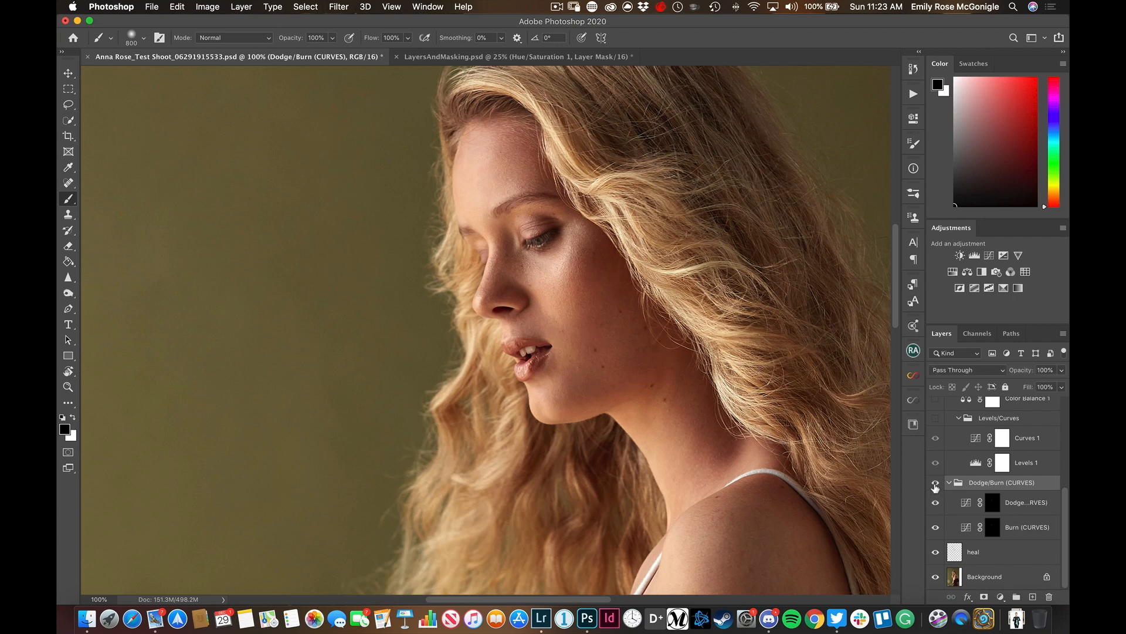
click(936, 486)
click(935, 486)
Select and show the Levels/Curves group, and make the Color Balance 1, Hue/Saturation 1 and Levels 2 adjustments visible
scroll(956, 528, up, 3)
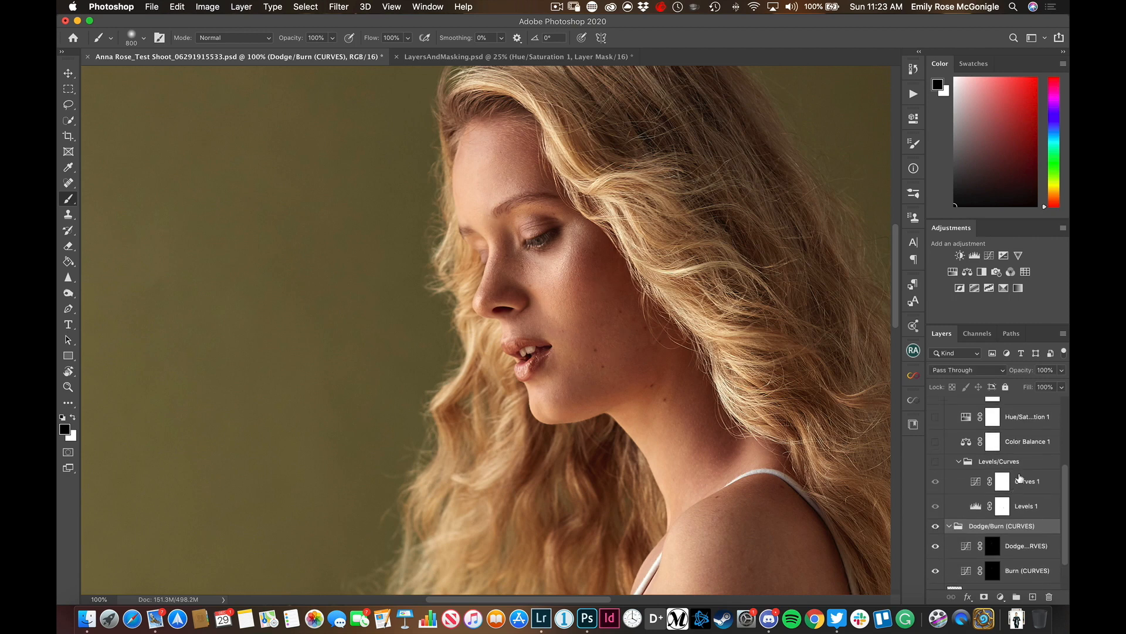
click(1021, 467)
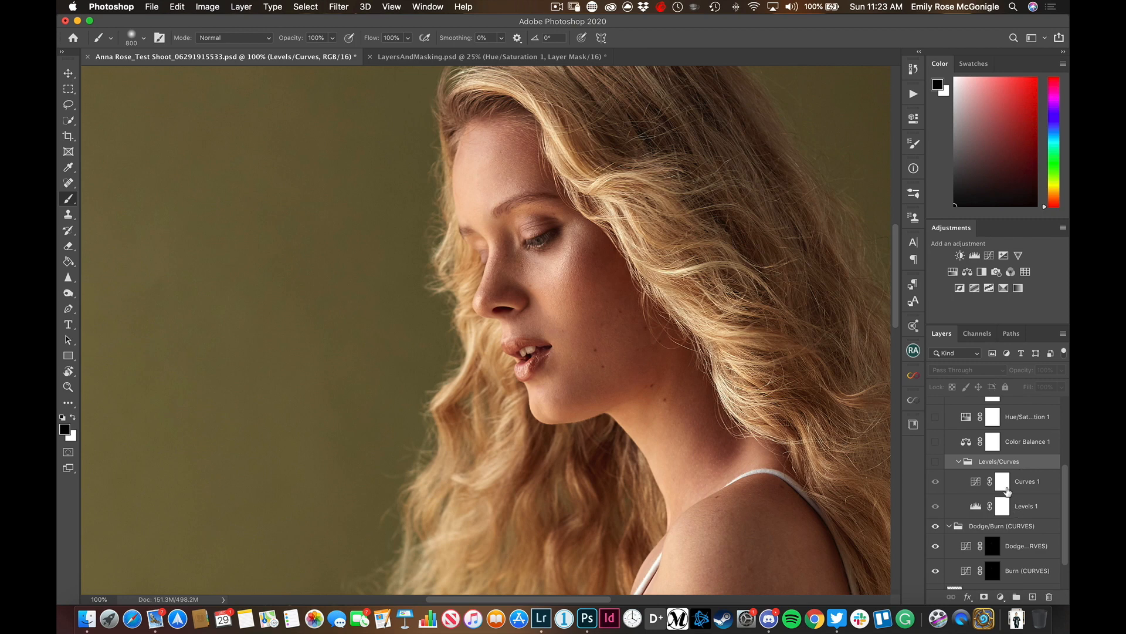
click(935, 463)
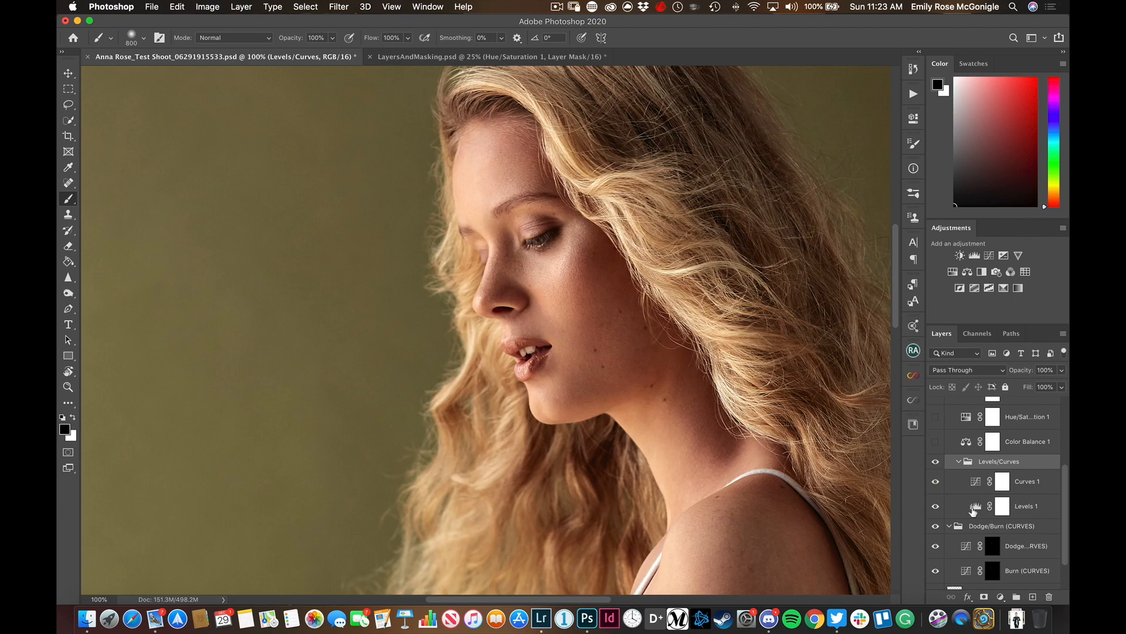
scroll(974, 512, up, 4)
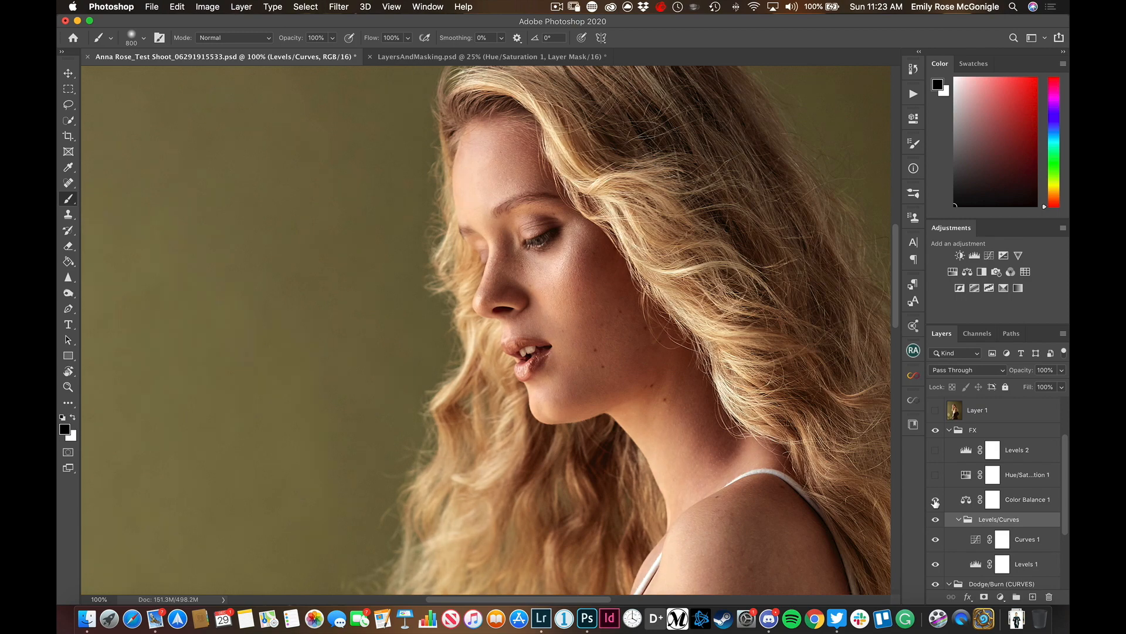
click(935, 500)
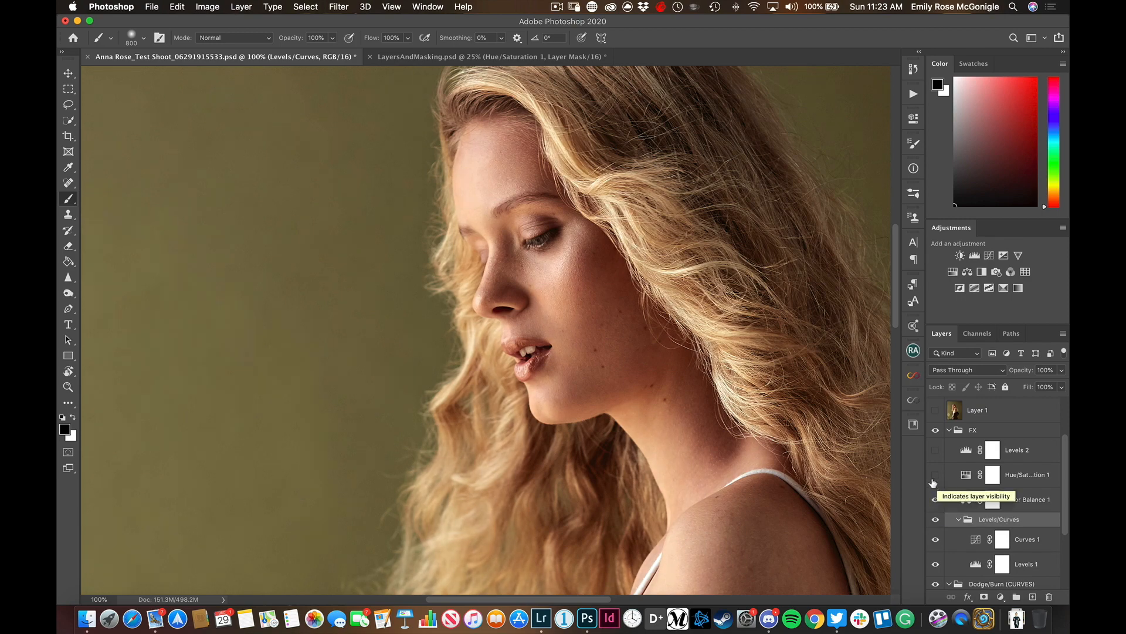
click(934, 477)
scroll(933, 482, up, 1)
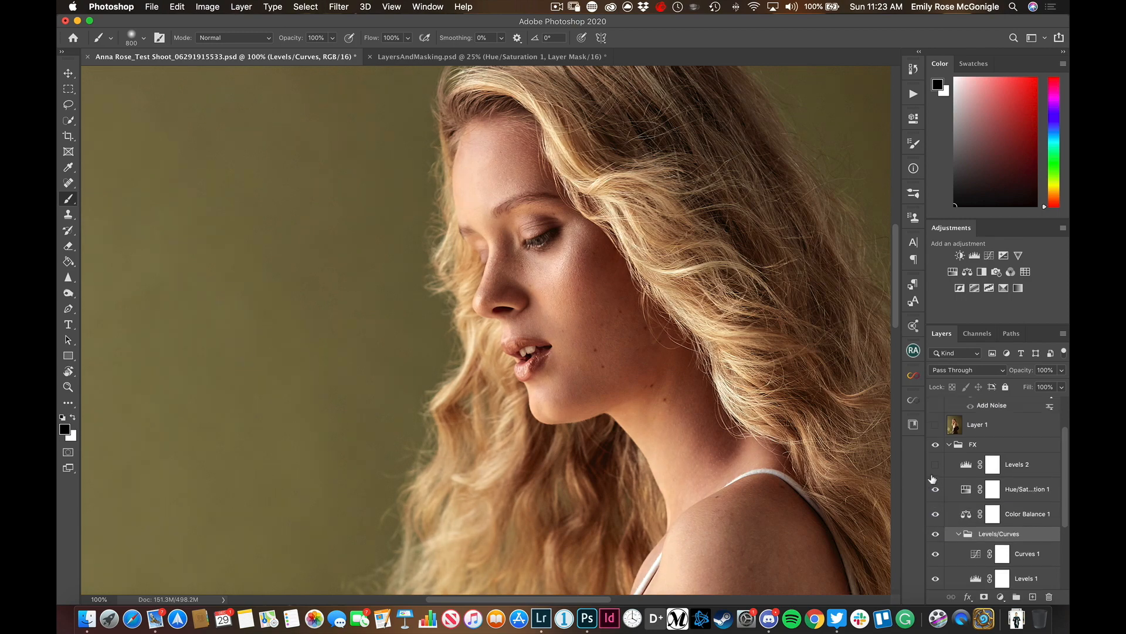
click(935, 467)
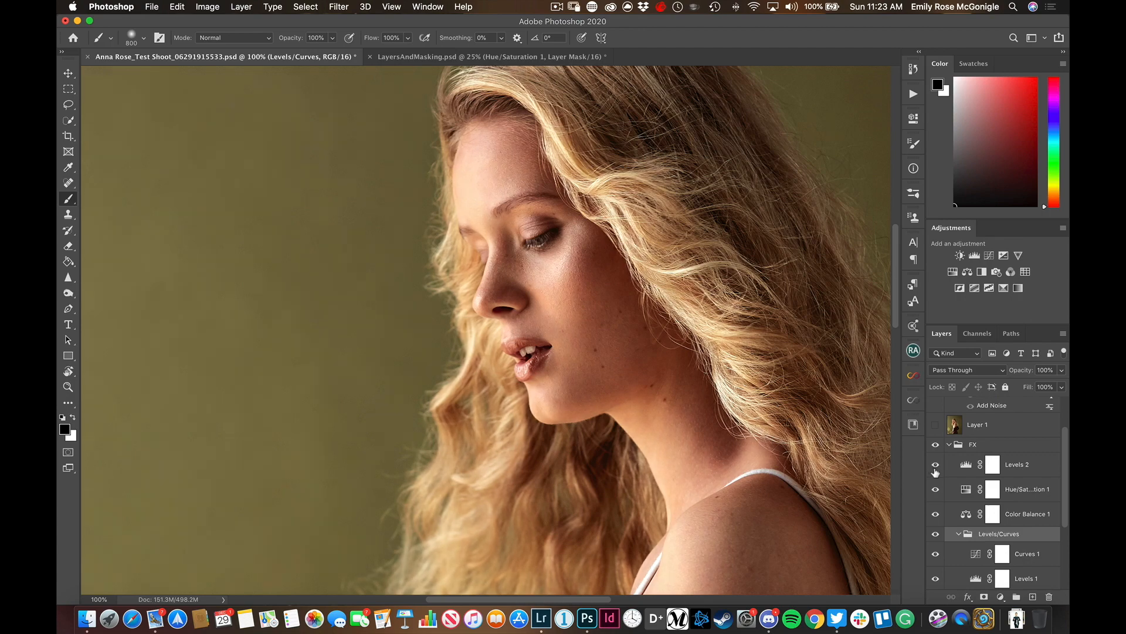
Show Layer 1 and the Grain layer, and view the whole portrait at 25%
scroll(708, 482, up, 2)
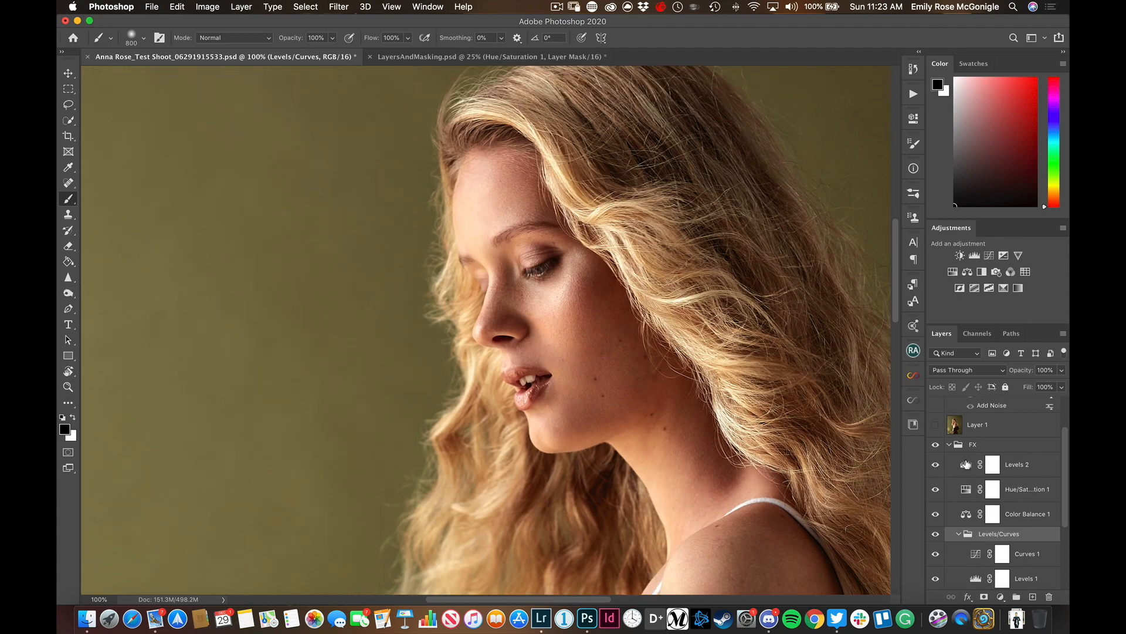
scroll(965, 464, up, 3)
click(938, 469)
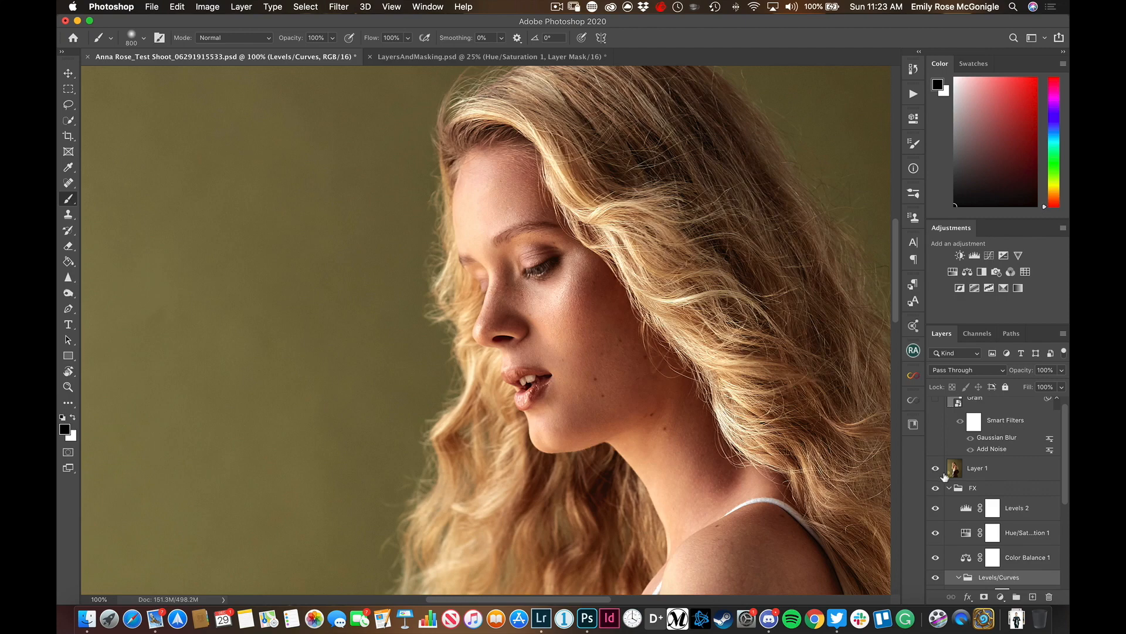
scroll(944, 476, up, 1)
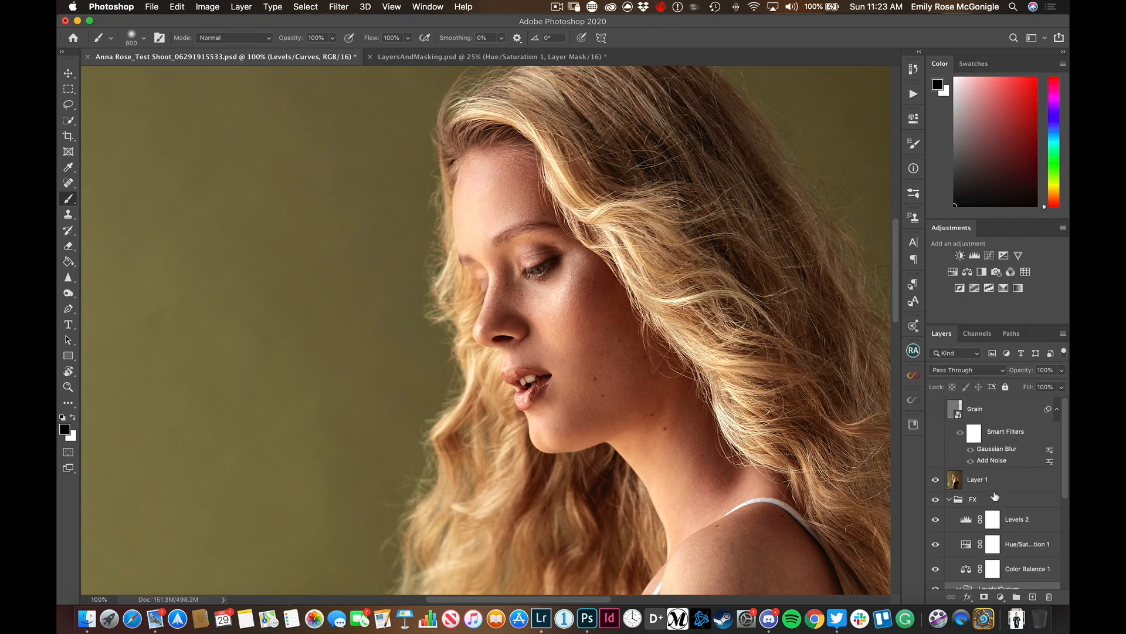
click(933, 411)
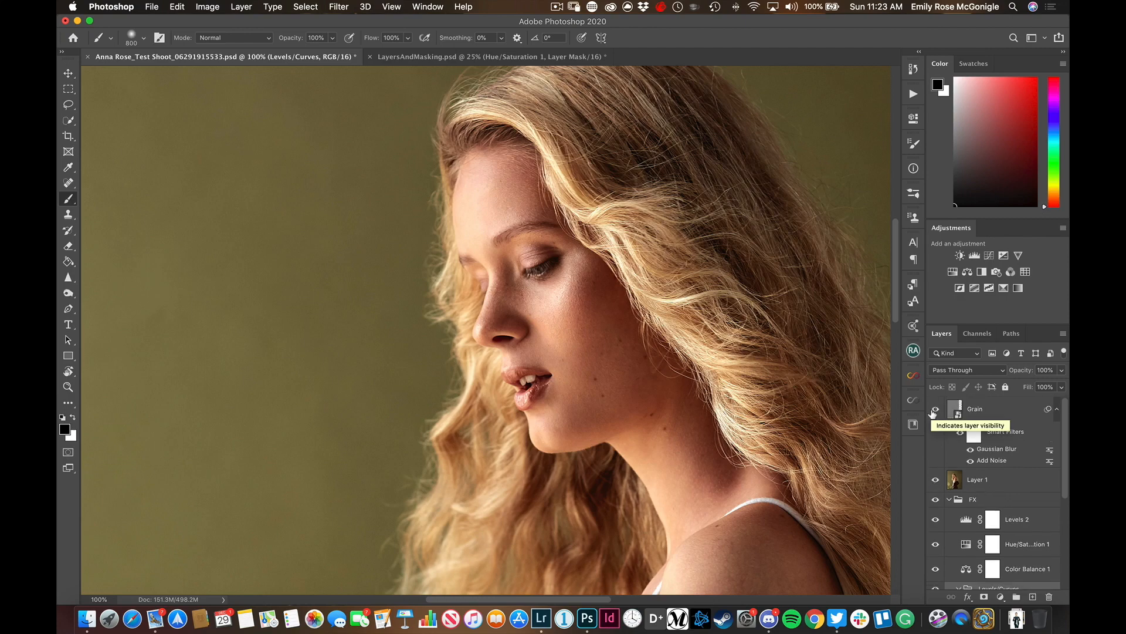
key(super+minus)
key(super+0)
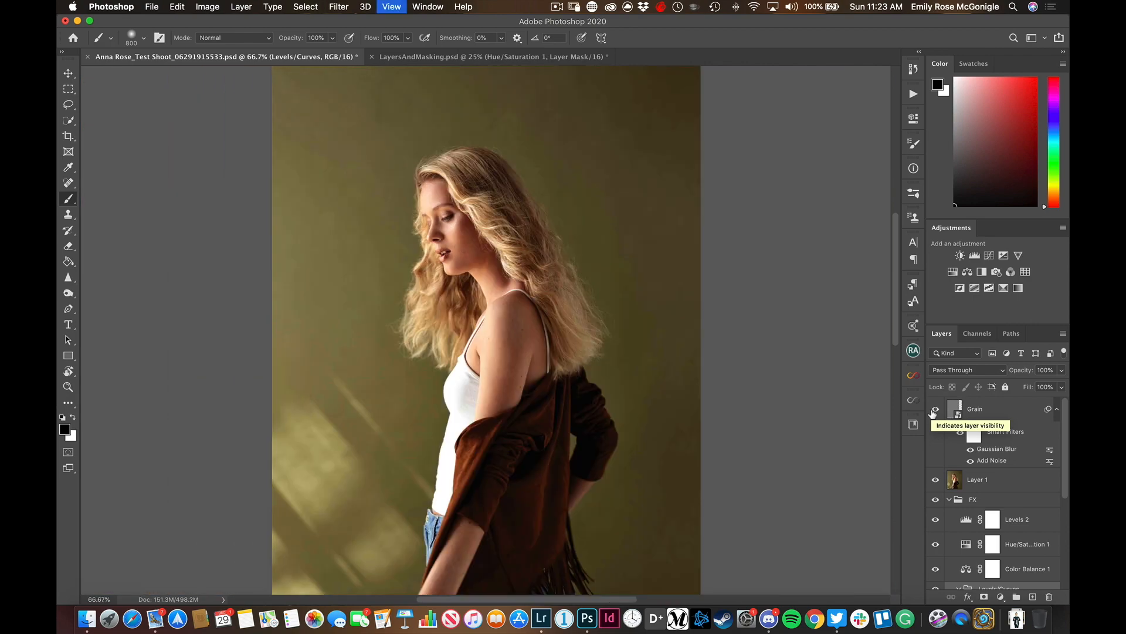
key(super+minus)
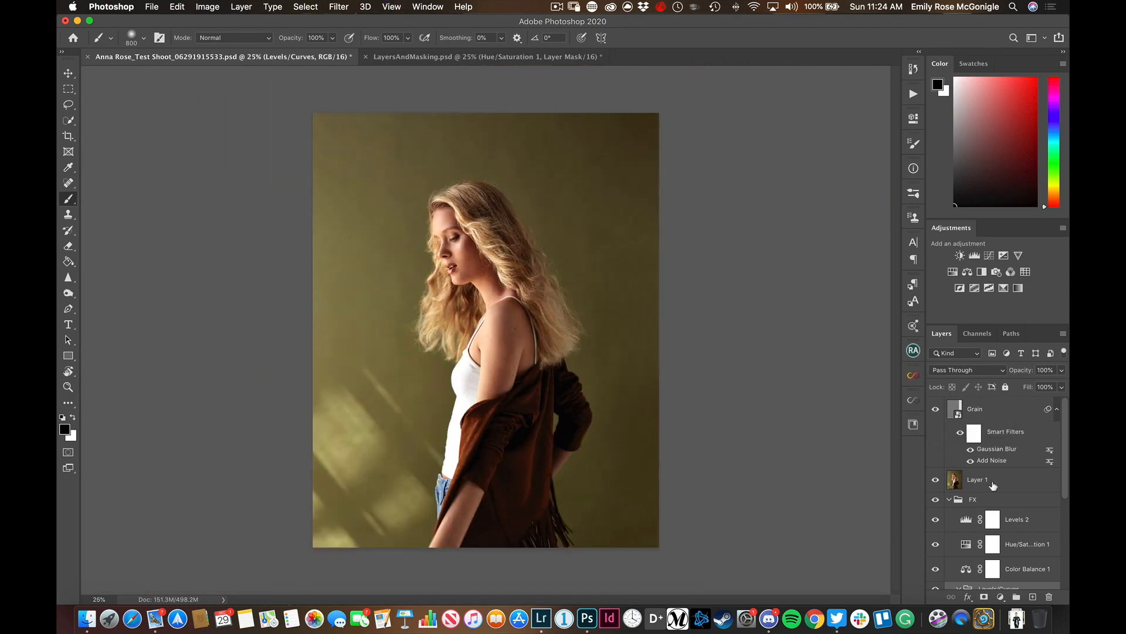